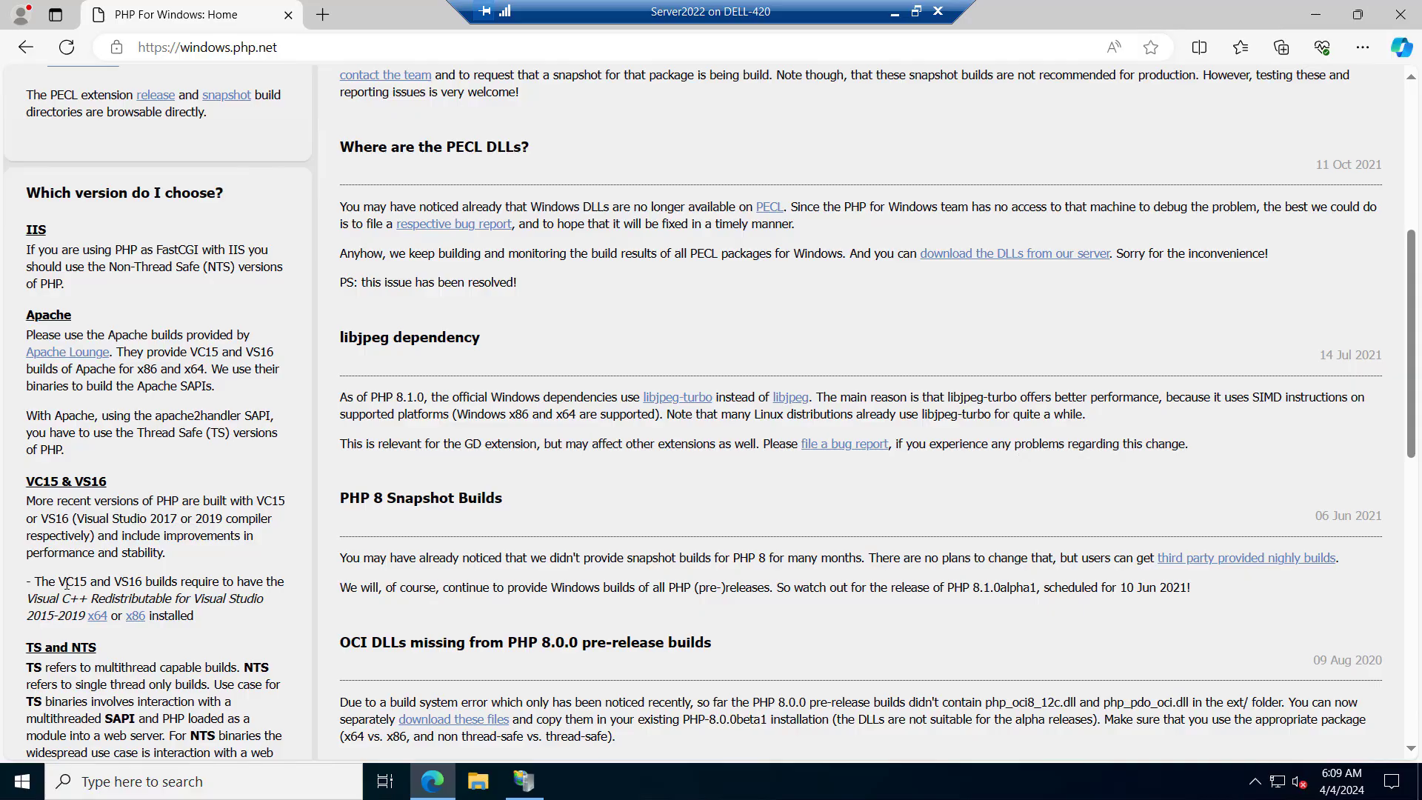
# Download the x64 Visual C++ Redistributable for Visual Studio 2015-2019, accept its license terms, and install it without restarting
pyautogui.rightClick(97, 621)
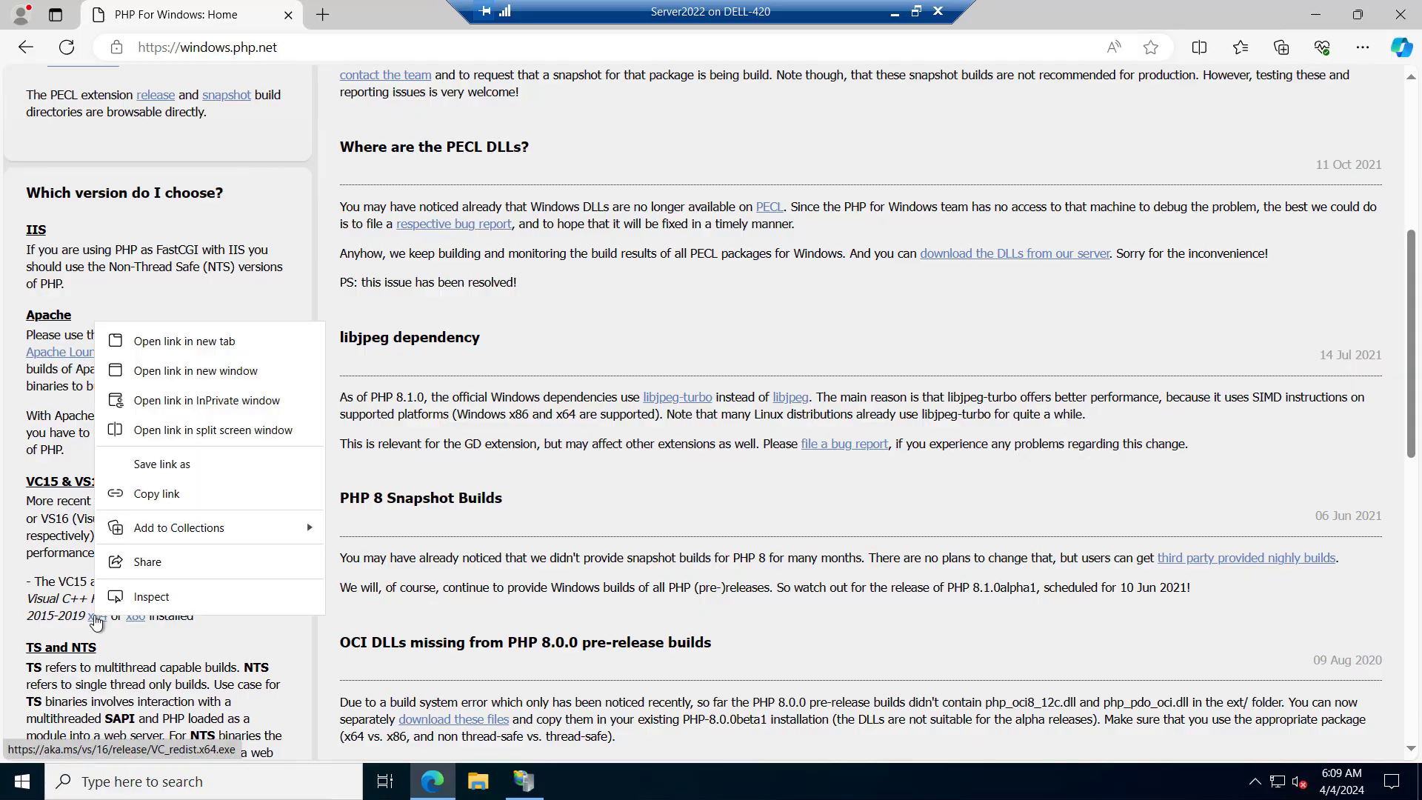
pyautogui.click(148, 348)
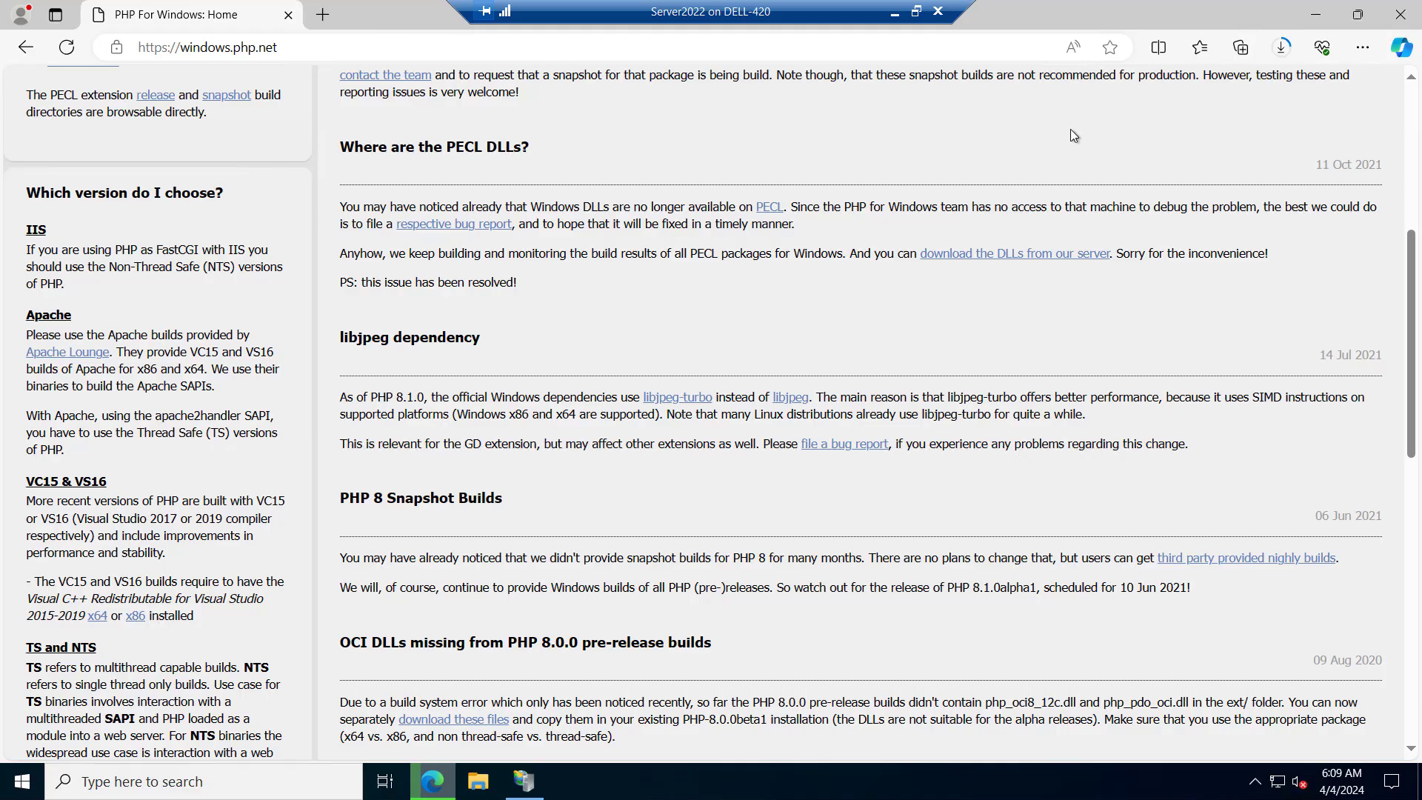
pyautogui.click(1282, 53)
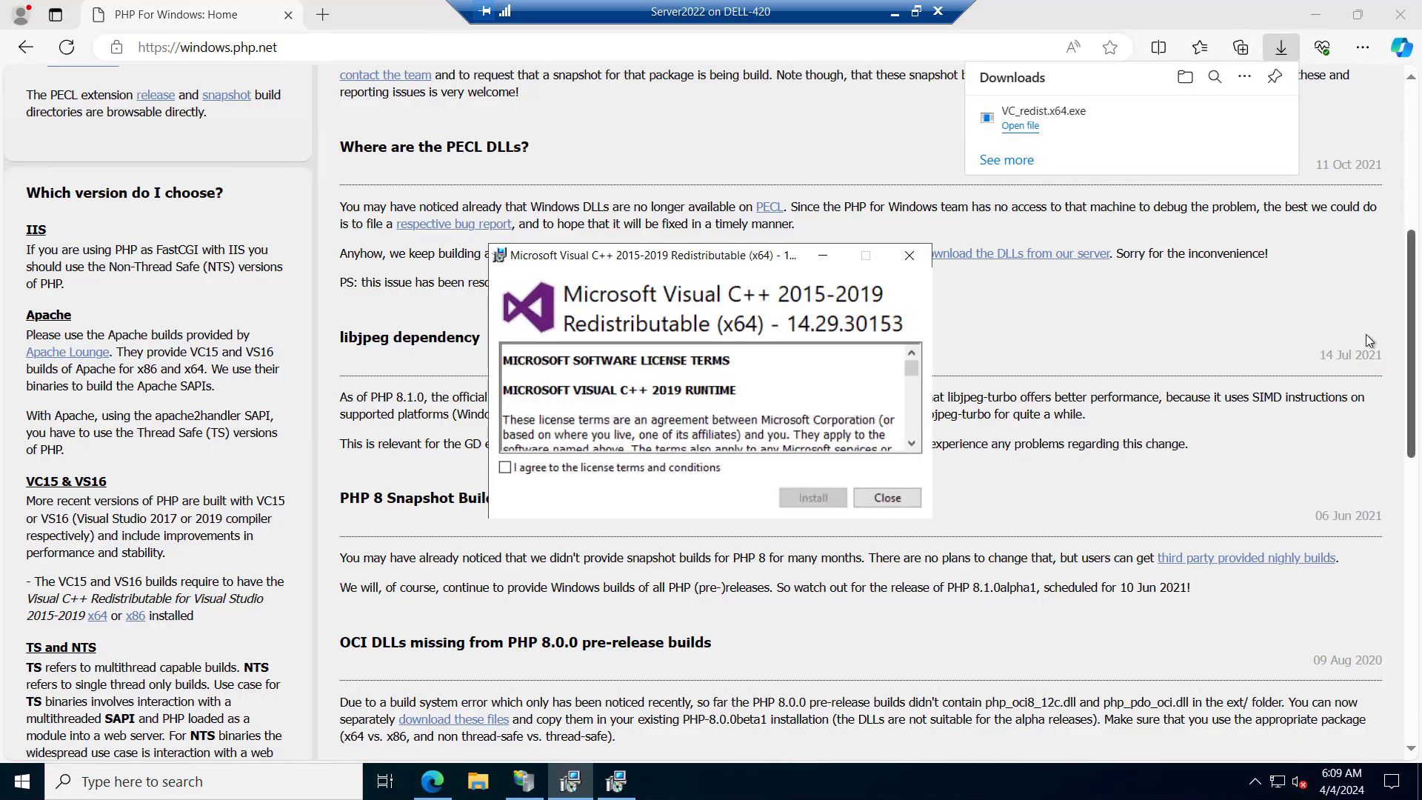
pyautogui.click(505, 467)
pyautogui.click(813, 497)
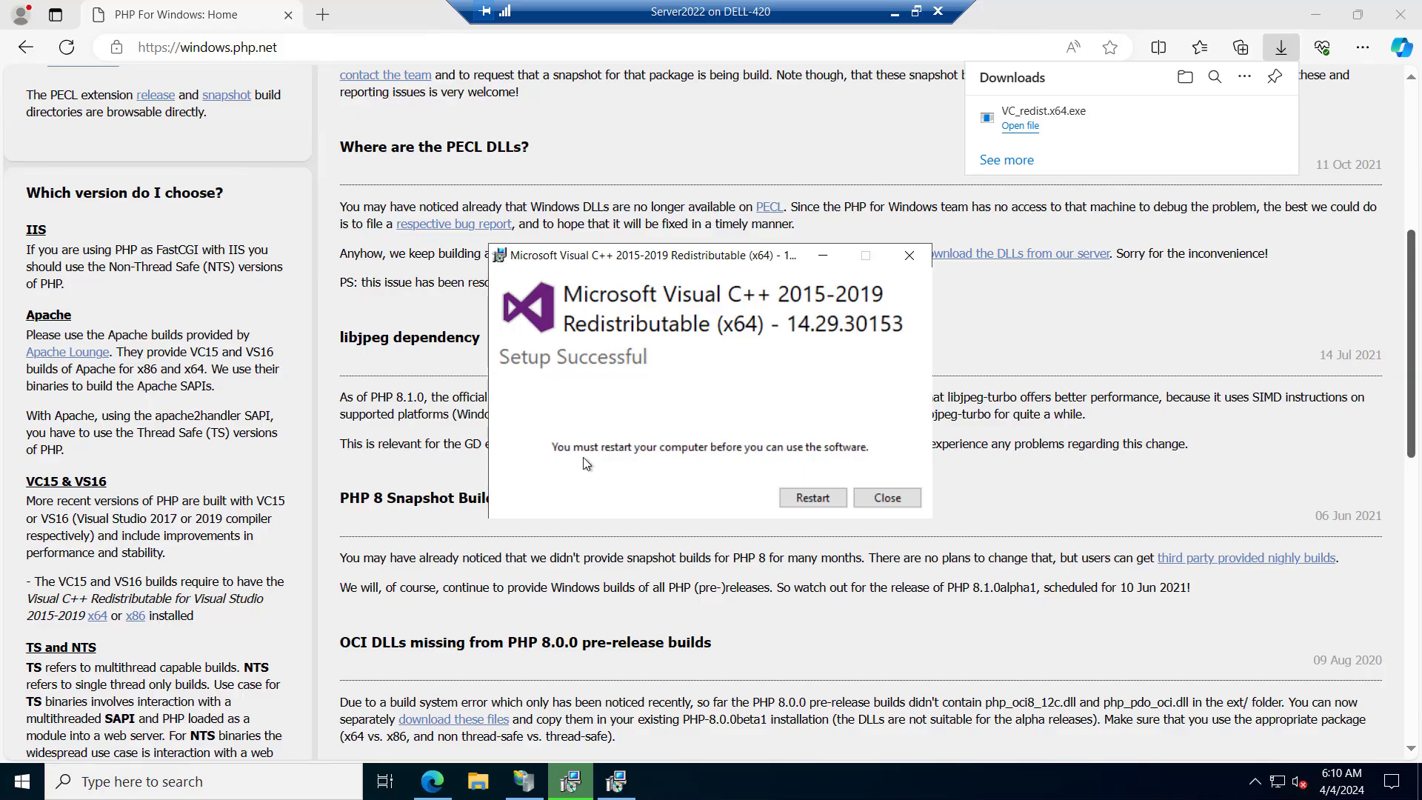
pyautogui.click(887, 498)
# Download the PHP 8.3 (8.3.4) VS16 x64 Non Thread Safe zip from the PHP for Windows downloads page
pyautogui.scroll(-3, 555, 406)
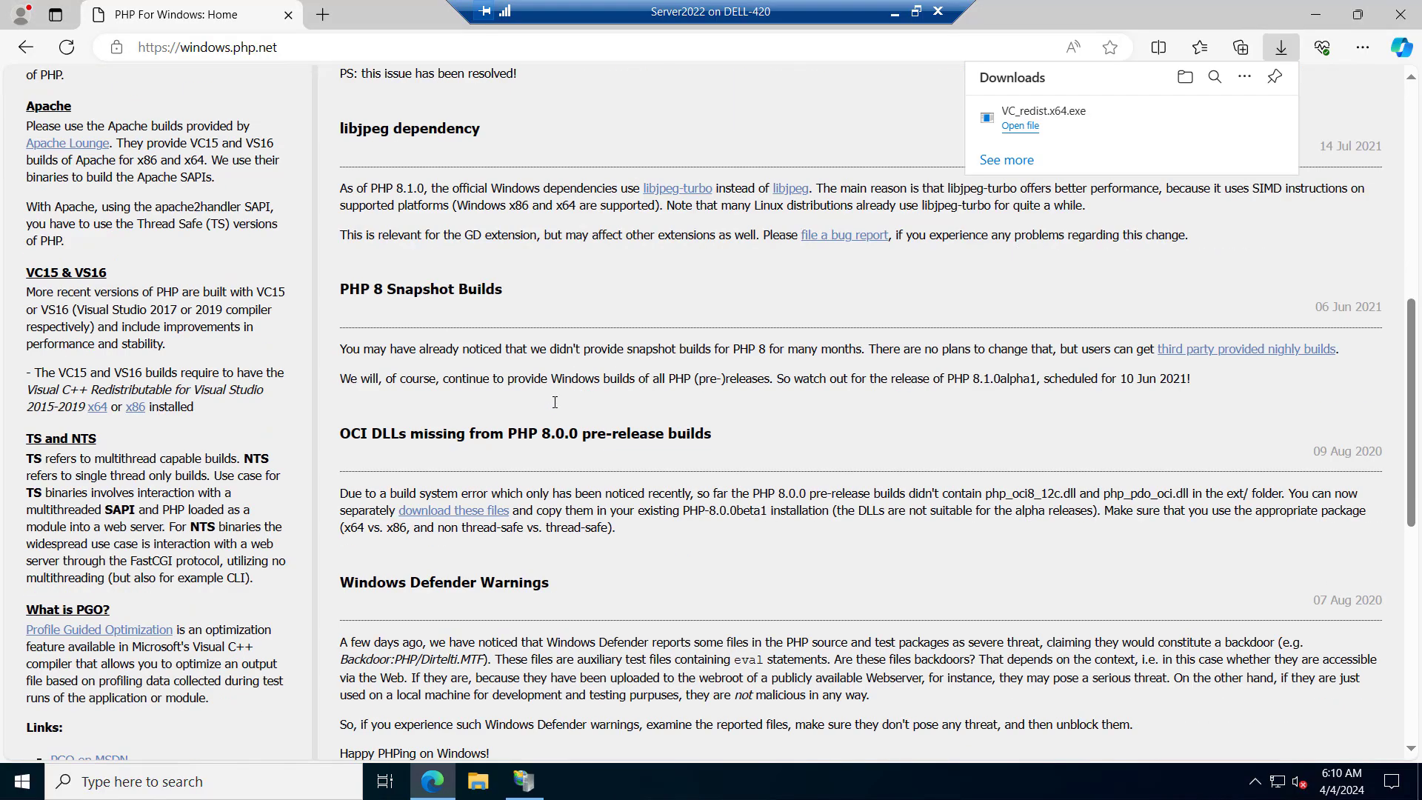
pyautogui.scroll(10, 556, 405)
pyautogui.click(554, 169)
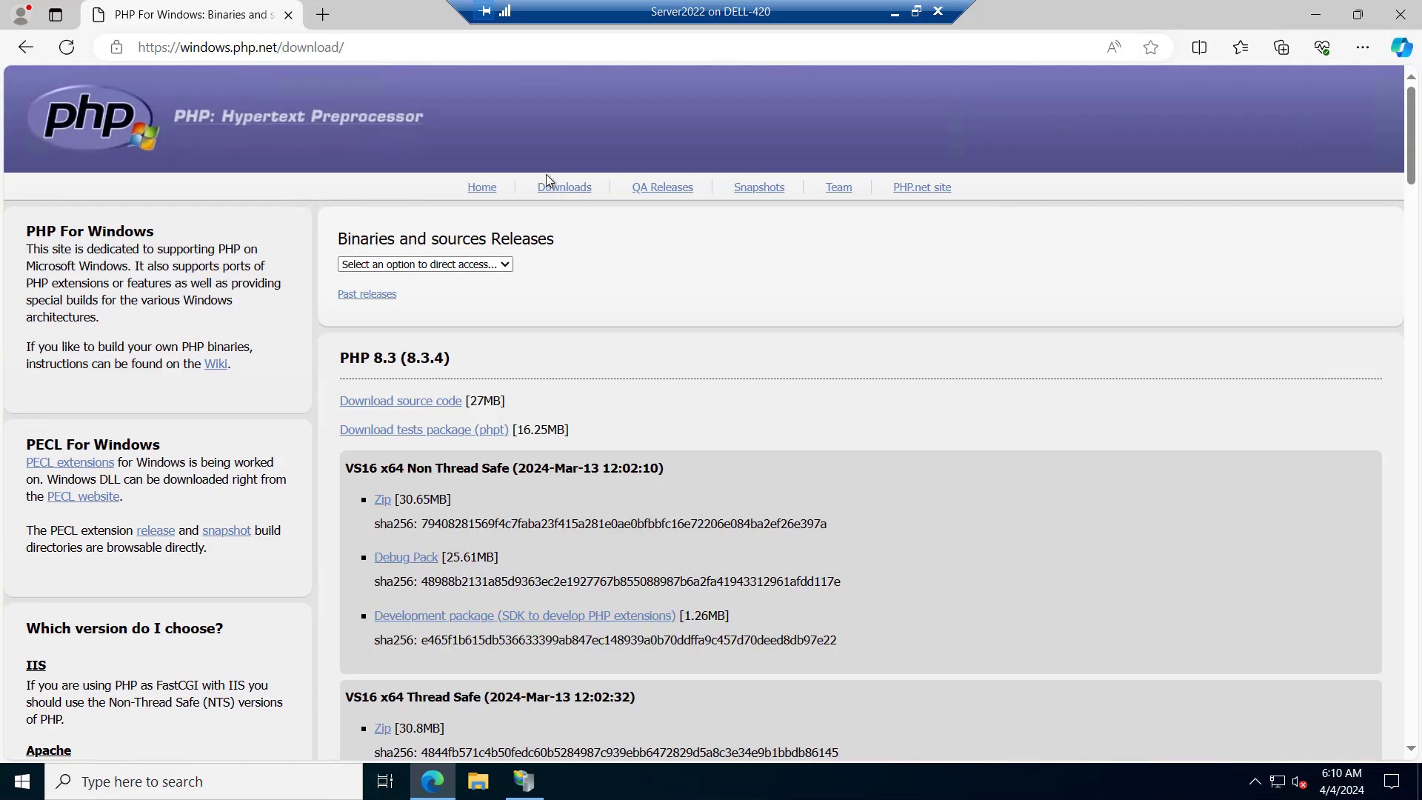
pyautogui.scroll(-1, 452, 403)
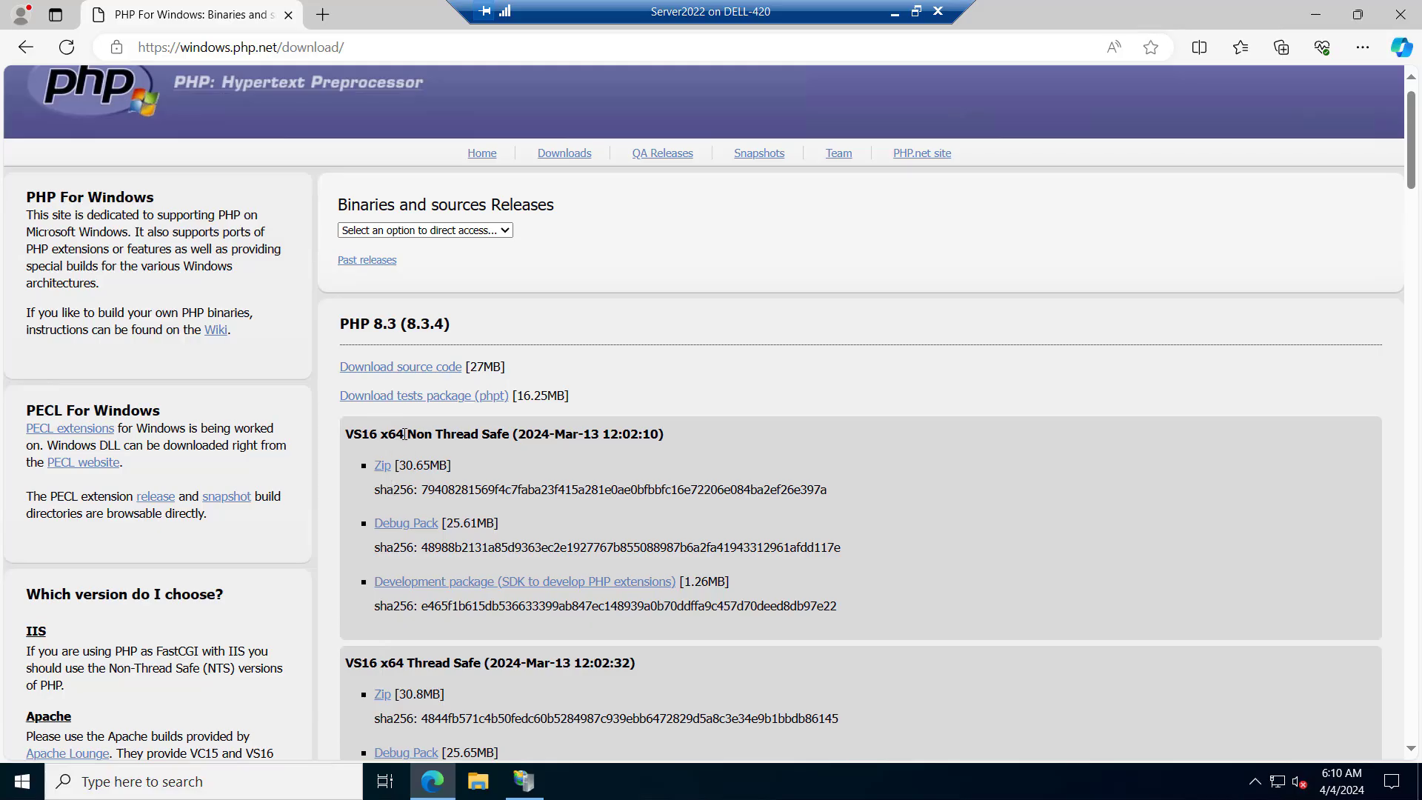
pyautogui.moveTo(405, 436); pyautogui.dragTo(511, 437)
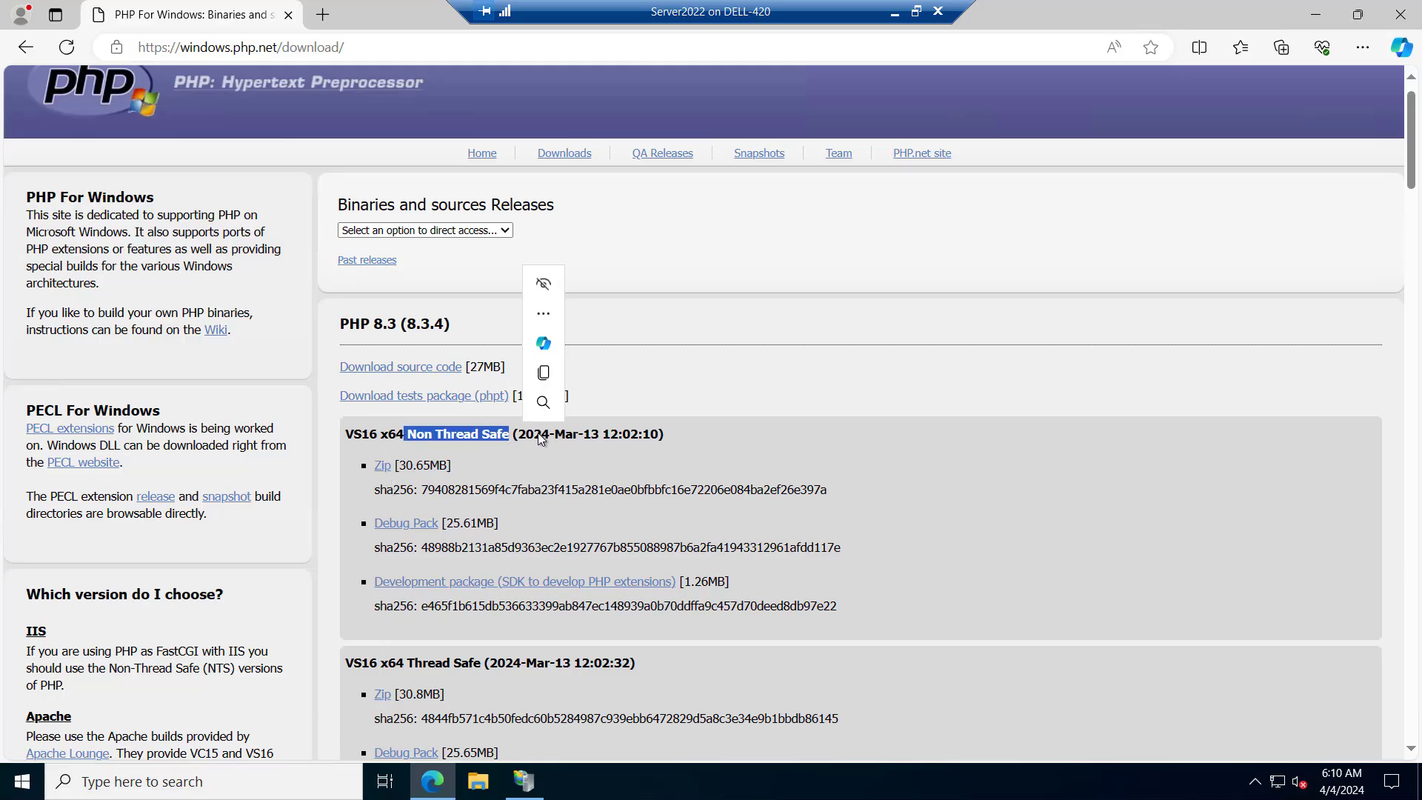
pyautogui.click(586, 446)
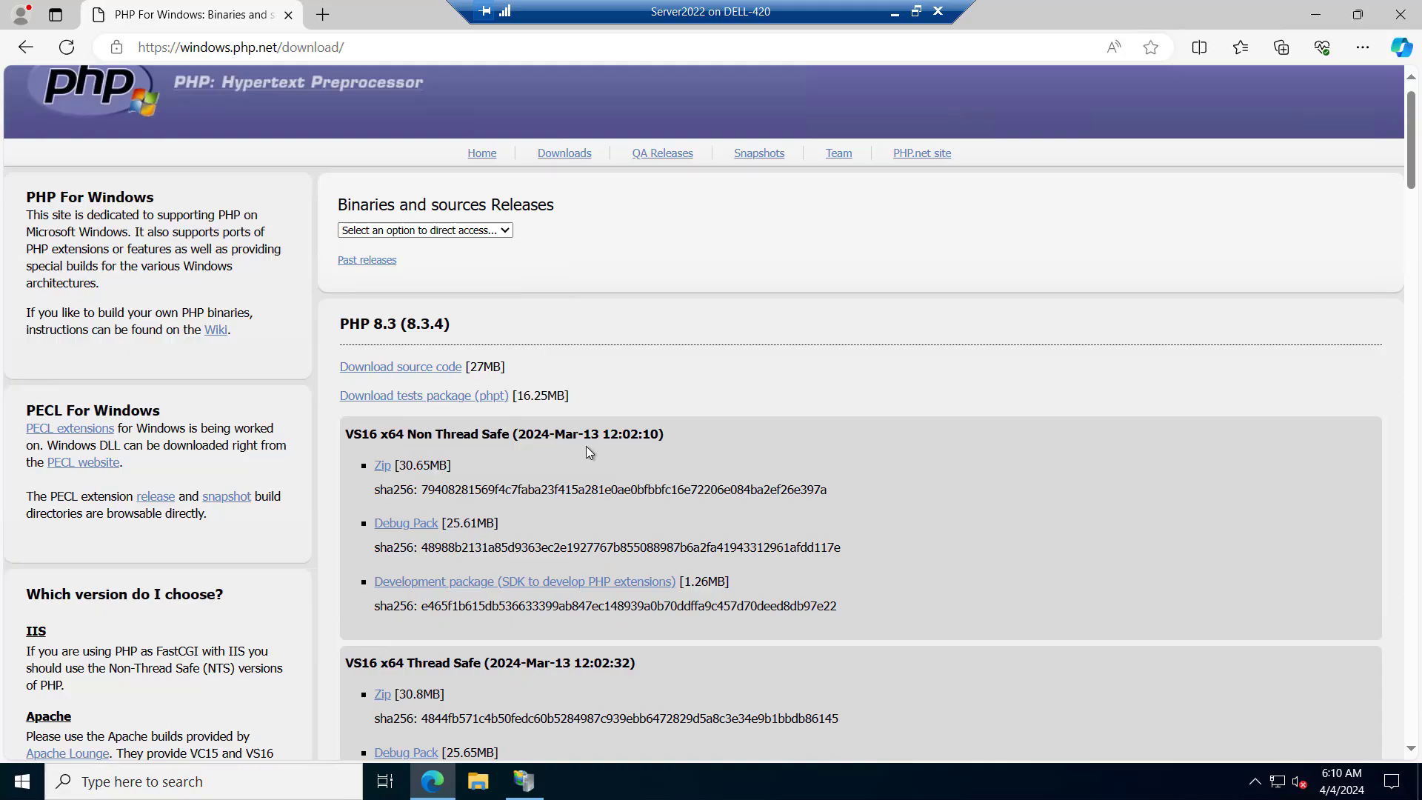
pyautogui.click(381, 467)
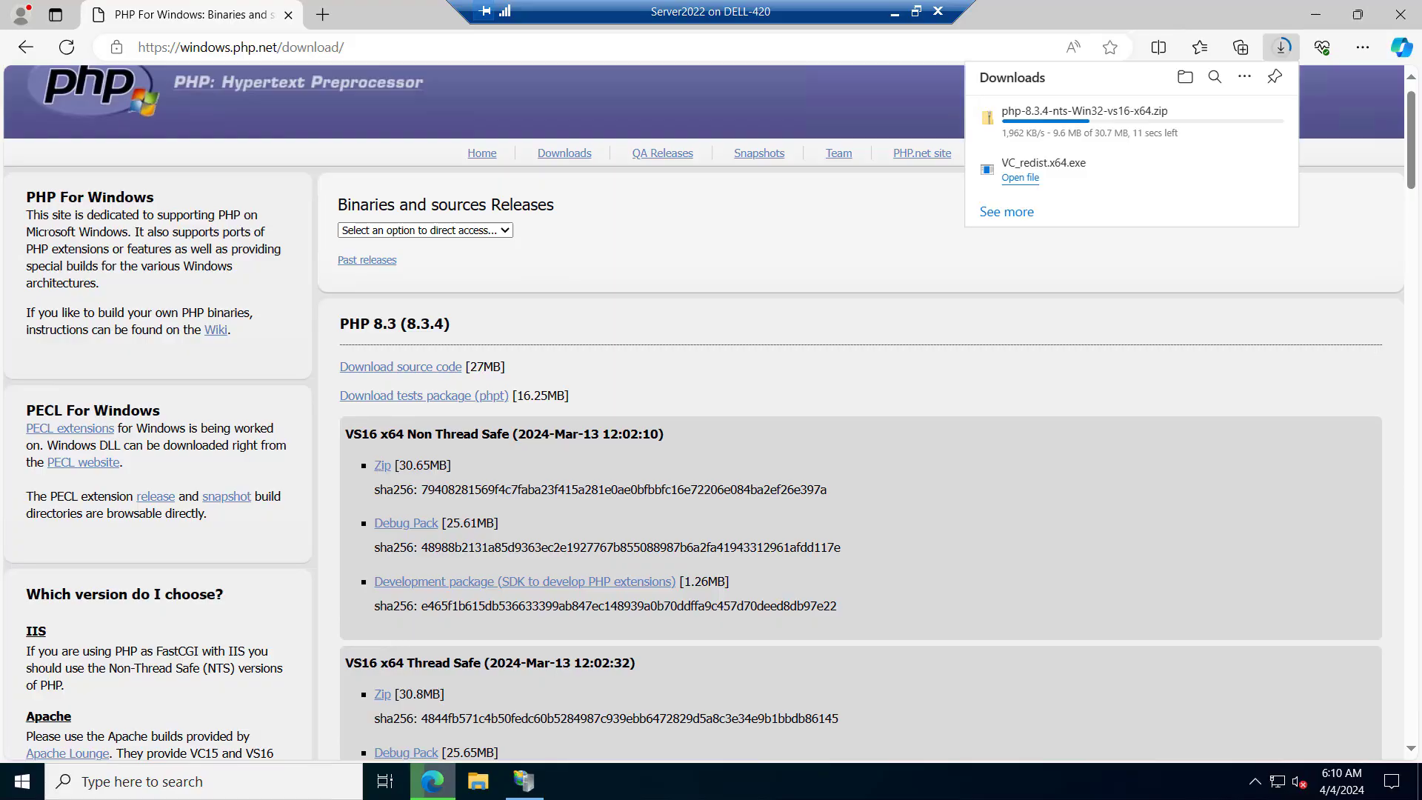
# Extract the downloaded php-8.3.4-nts-Win32-vs16-x64 archive to C:\Users\Administrator\Downloads\php
pyautogui.click(1211, 117)
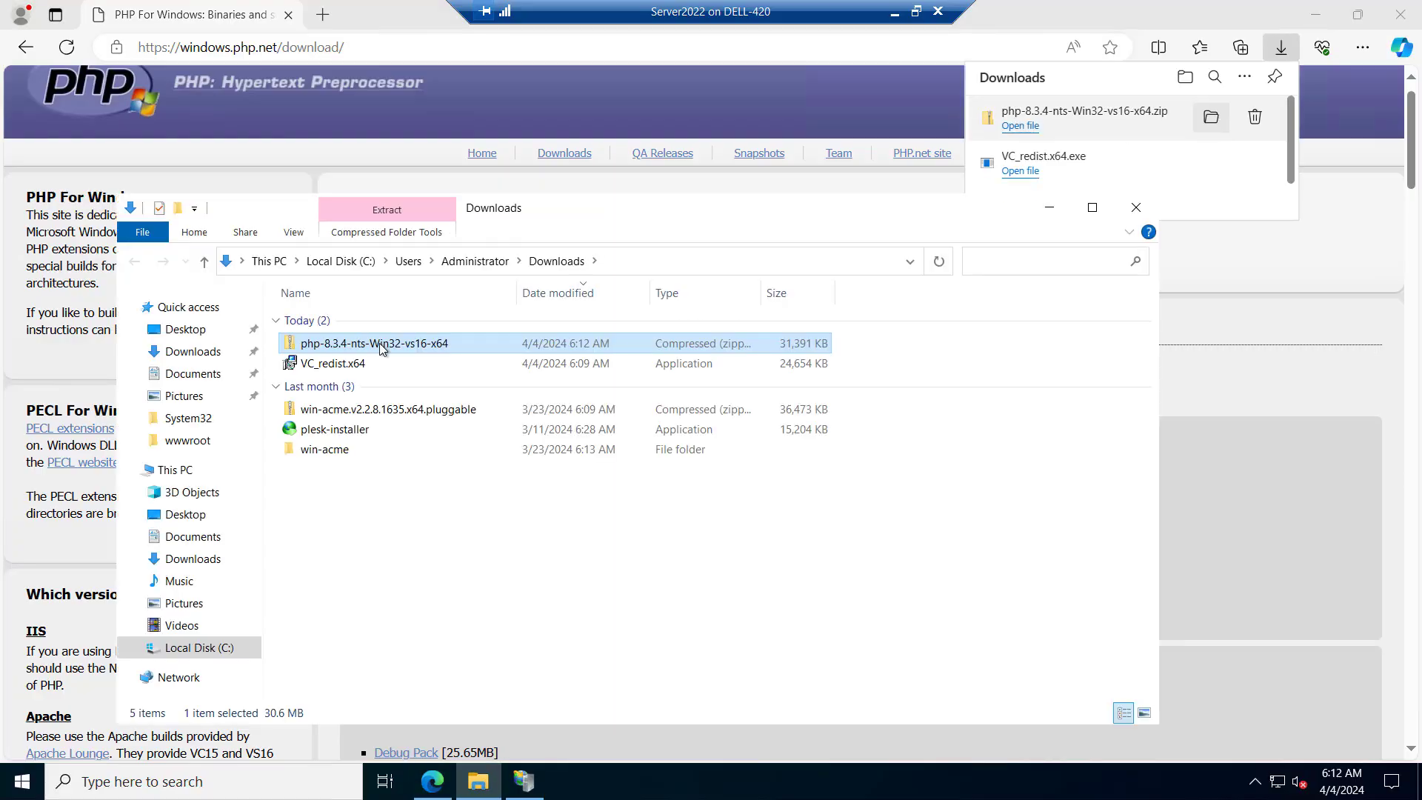
pyautogui.rightClick(337, 344)
pyautogui.click(424, 411)
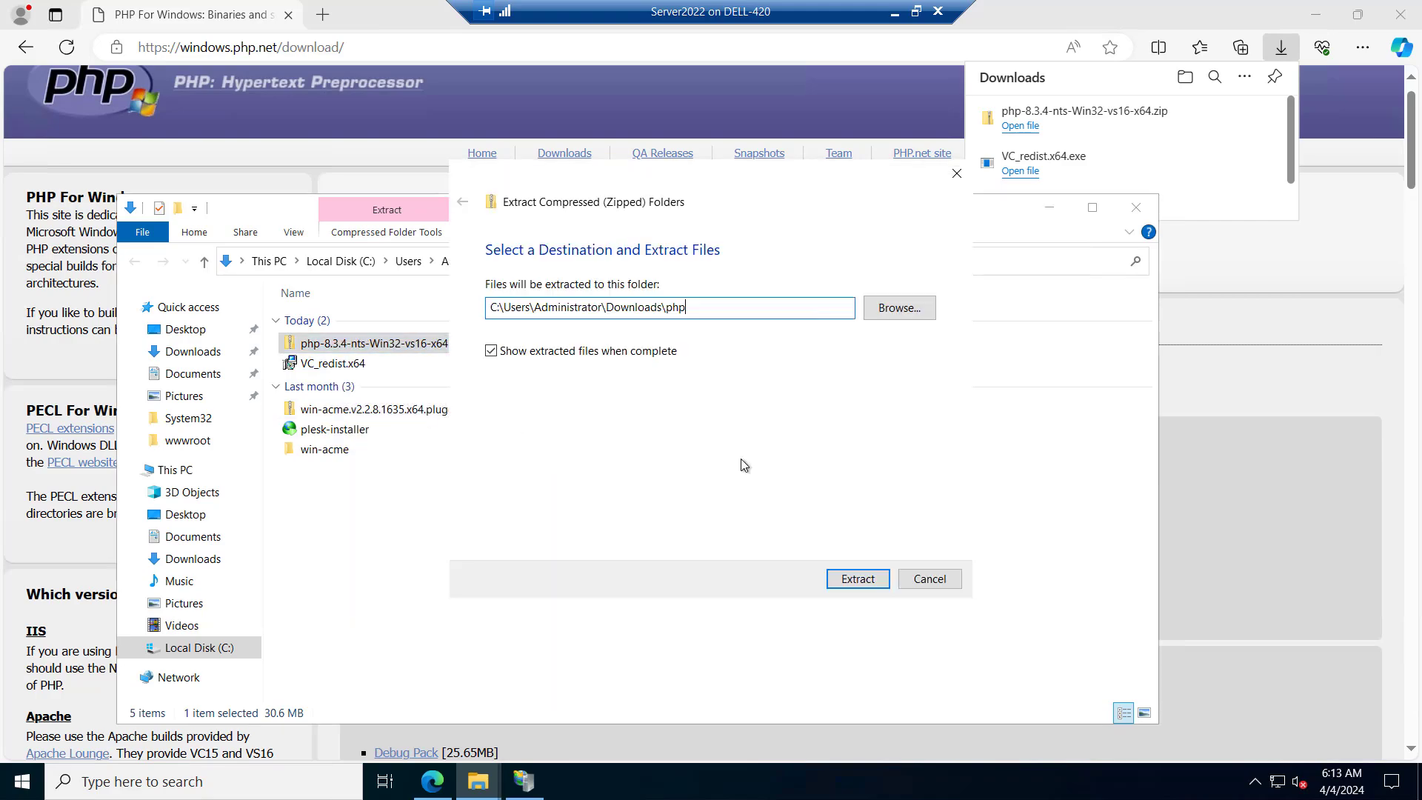
pyautogui.click(853, 580)
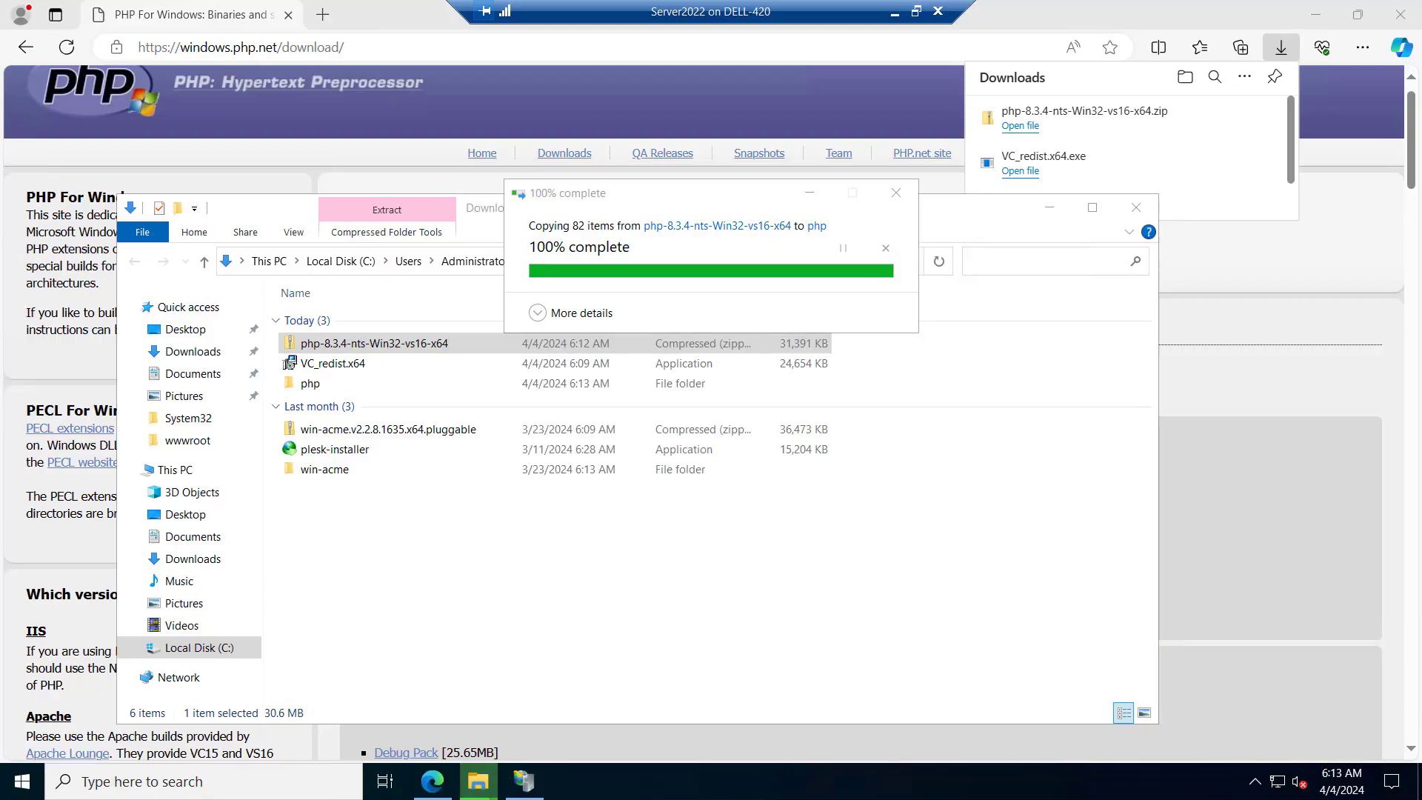
# Copy the extracted php folder from Downloads to the root of Local Disk (C:) and check the copy's contents
pyautogui.click(228, 289)
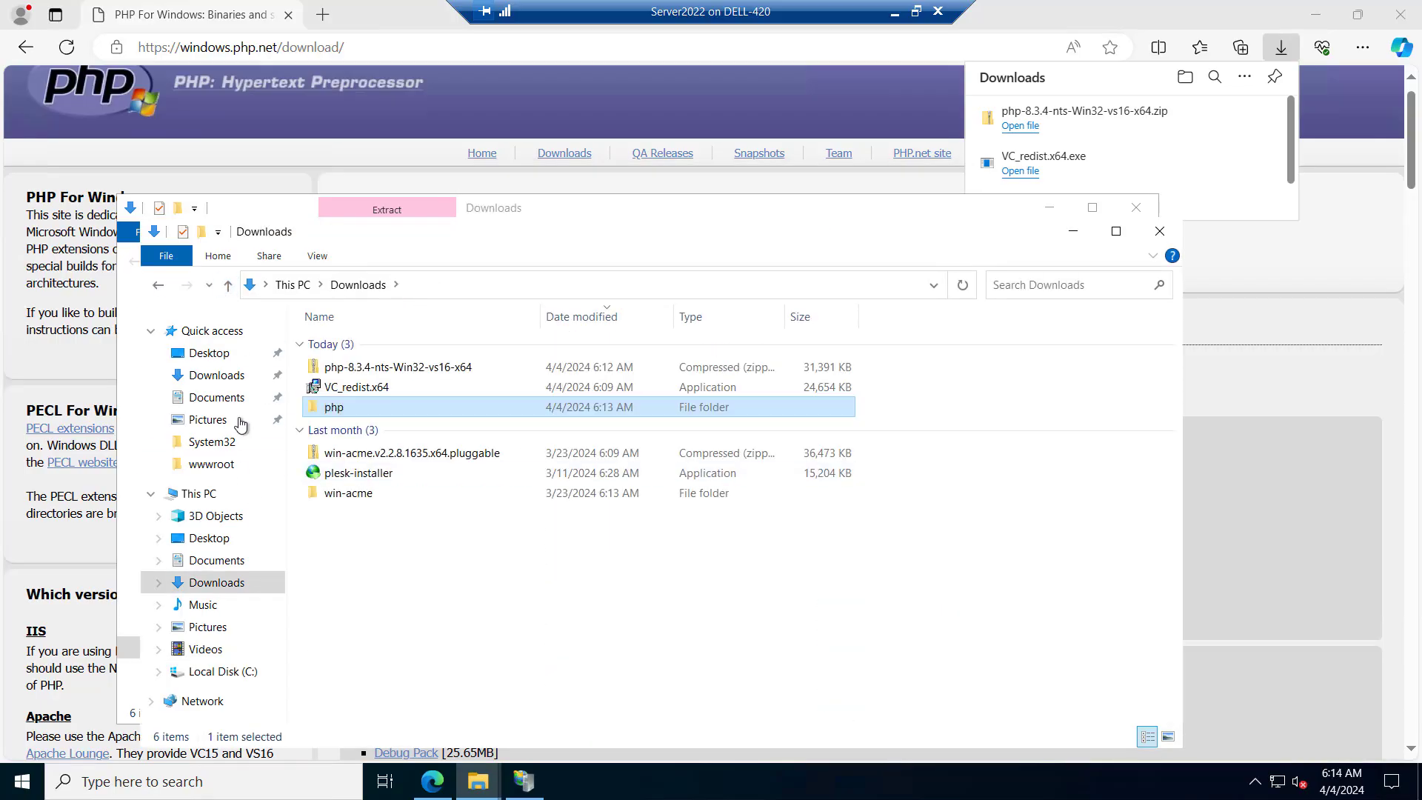
pyautogui.rightClick(331, 407)
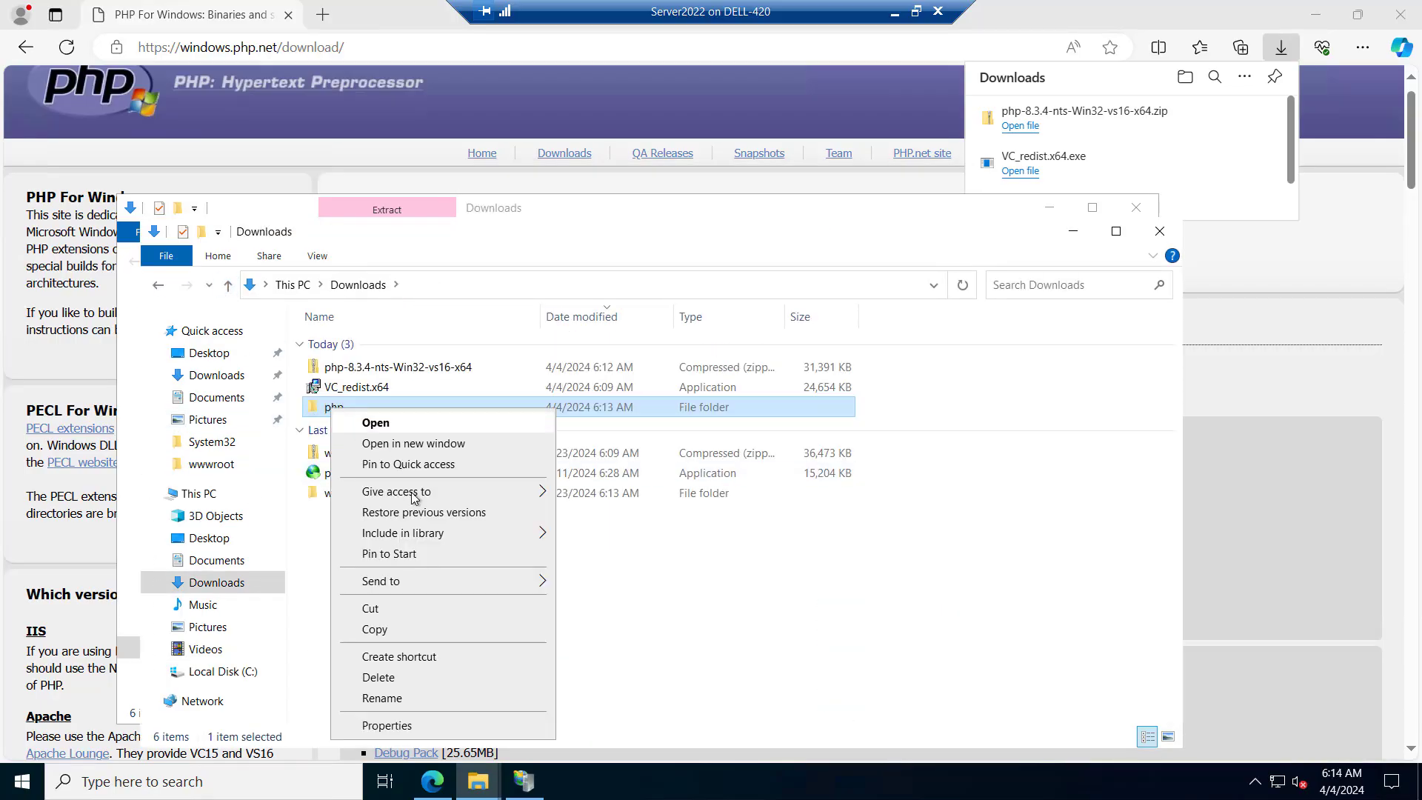
pyautogui.click(363, 623)
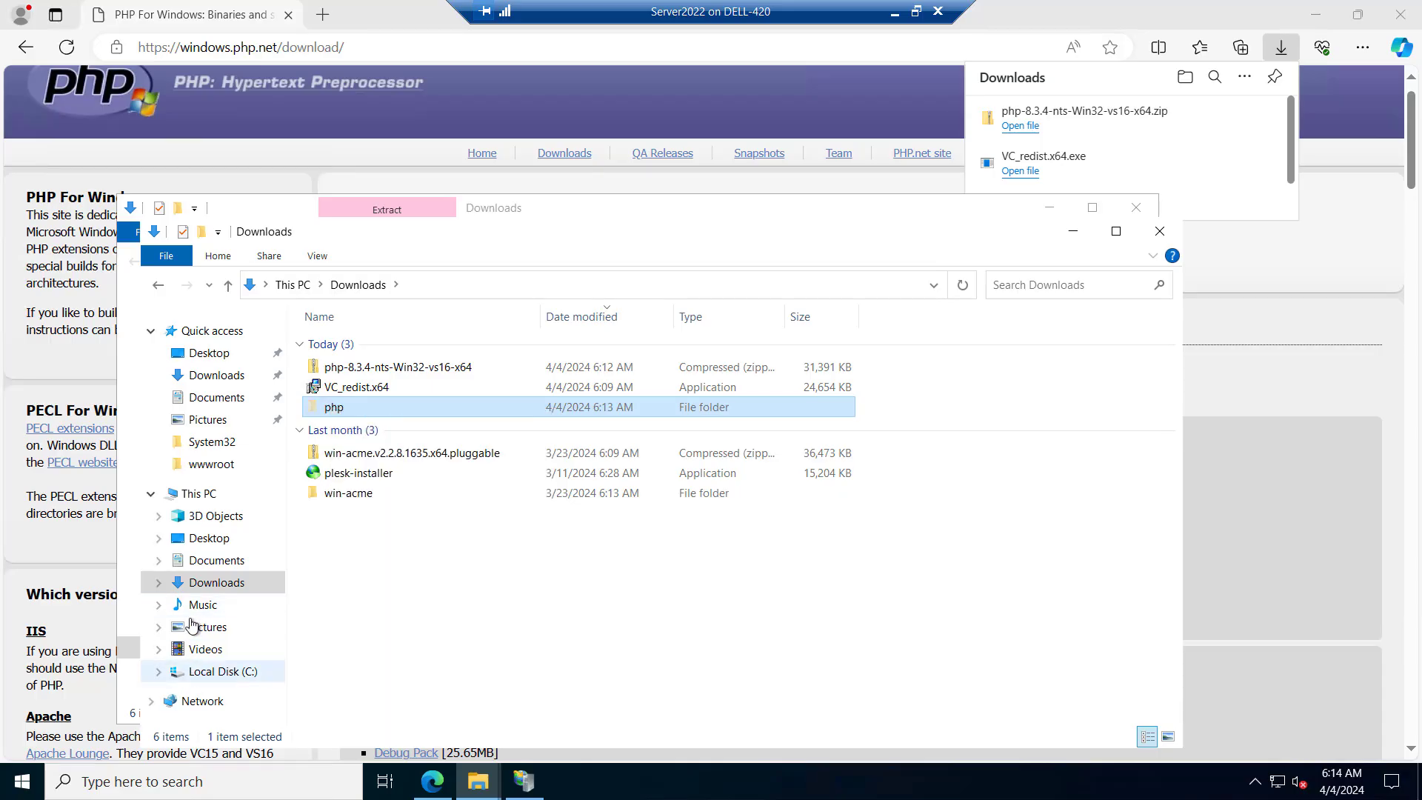
pyautogui.click(193, 496)
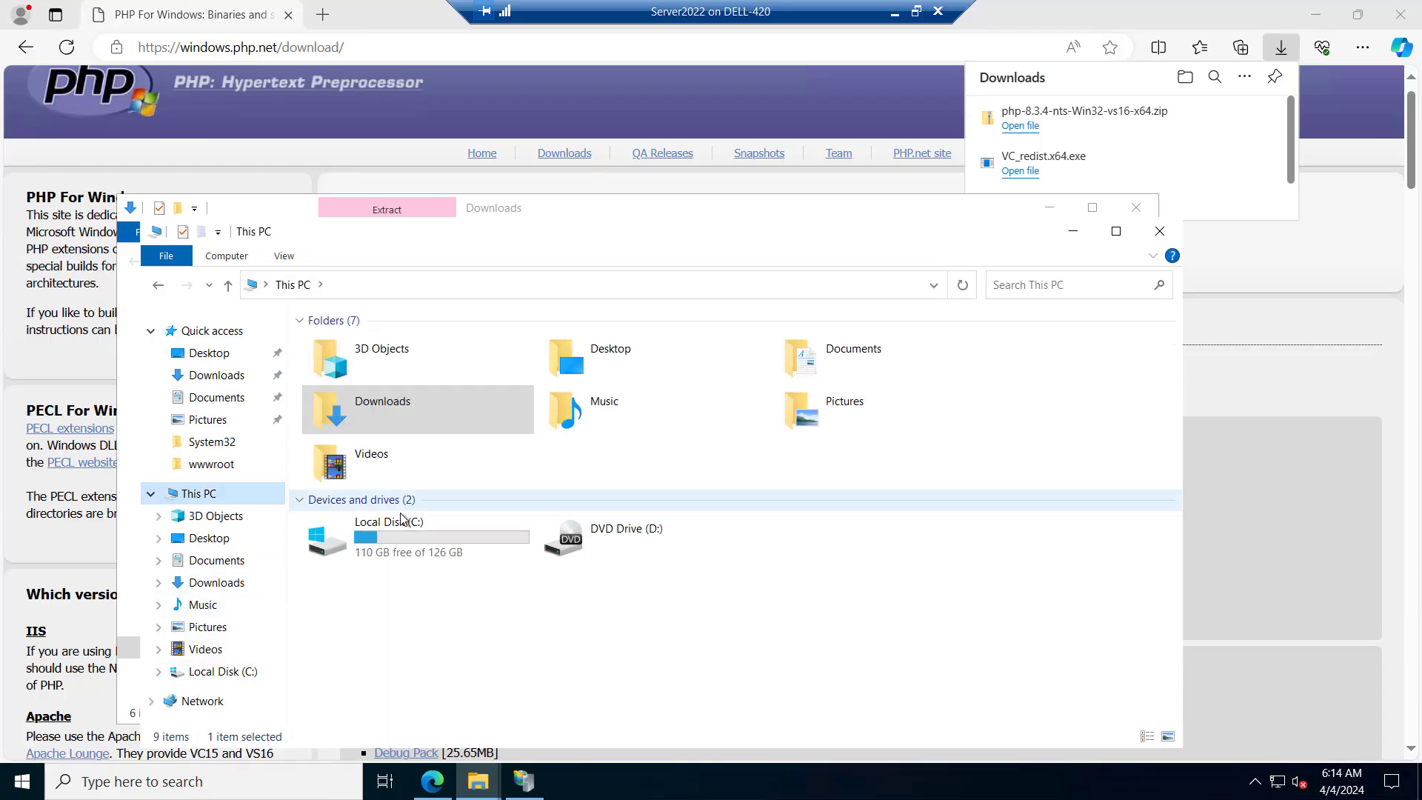
pyautogui.doubleClick(385, 528)
pyautogui.rightClick(371, 531)
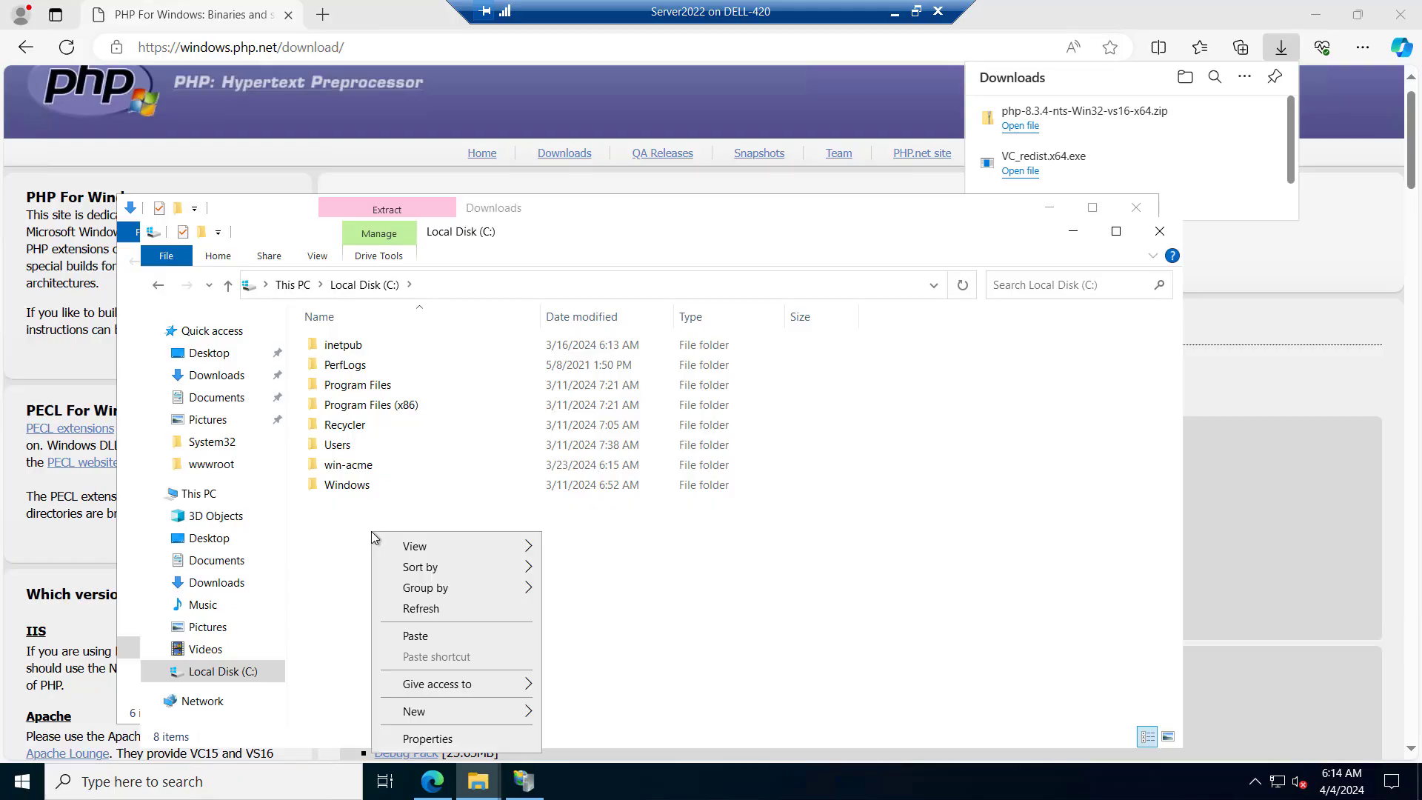
pyautogui.click(414, 635)
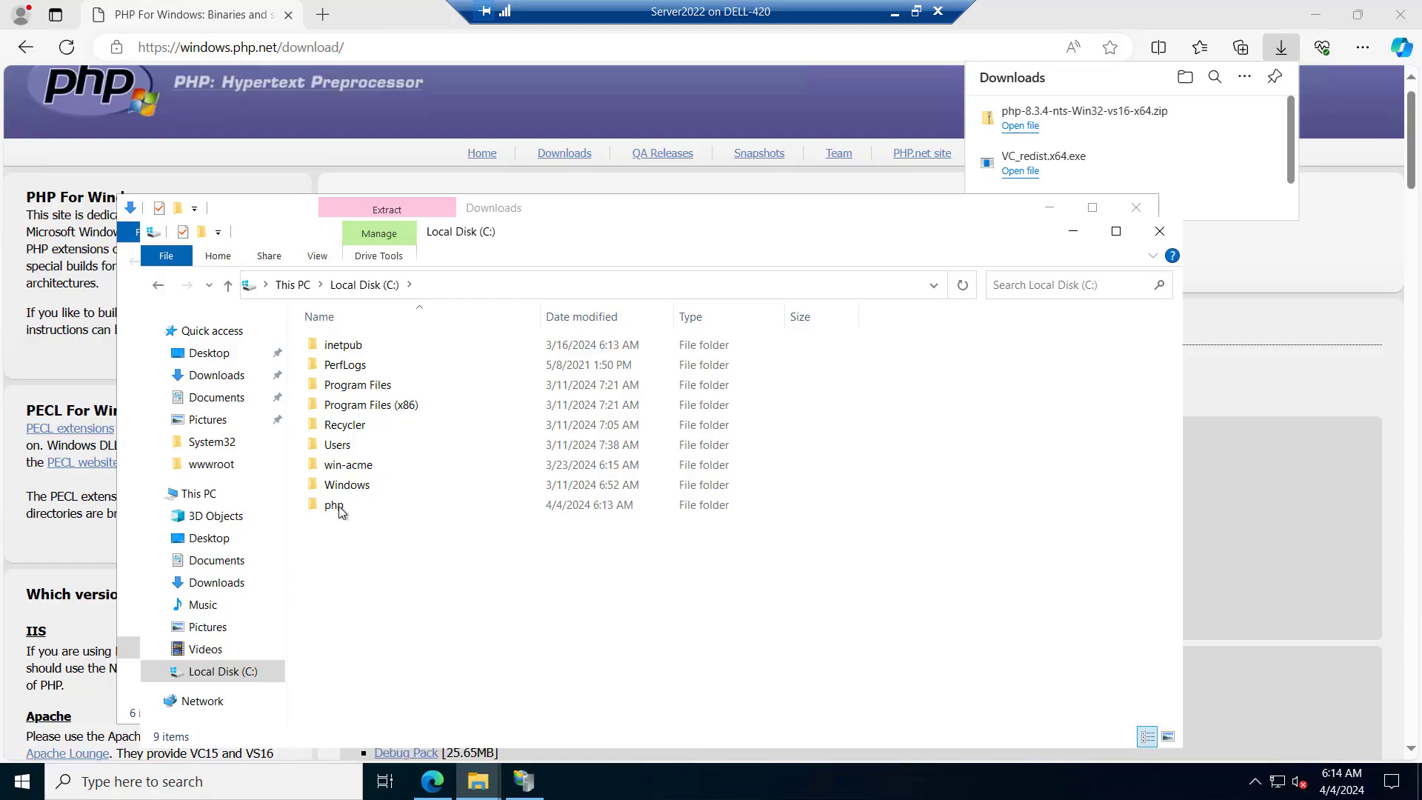
pyautogui.click(338, 505)
pyautogui.doubleClick(337, 505)
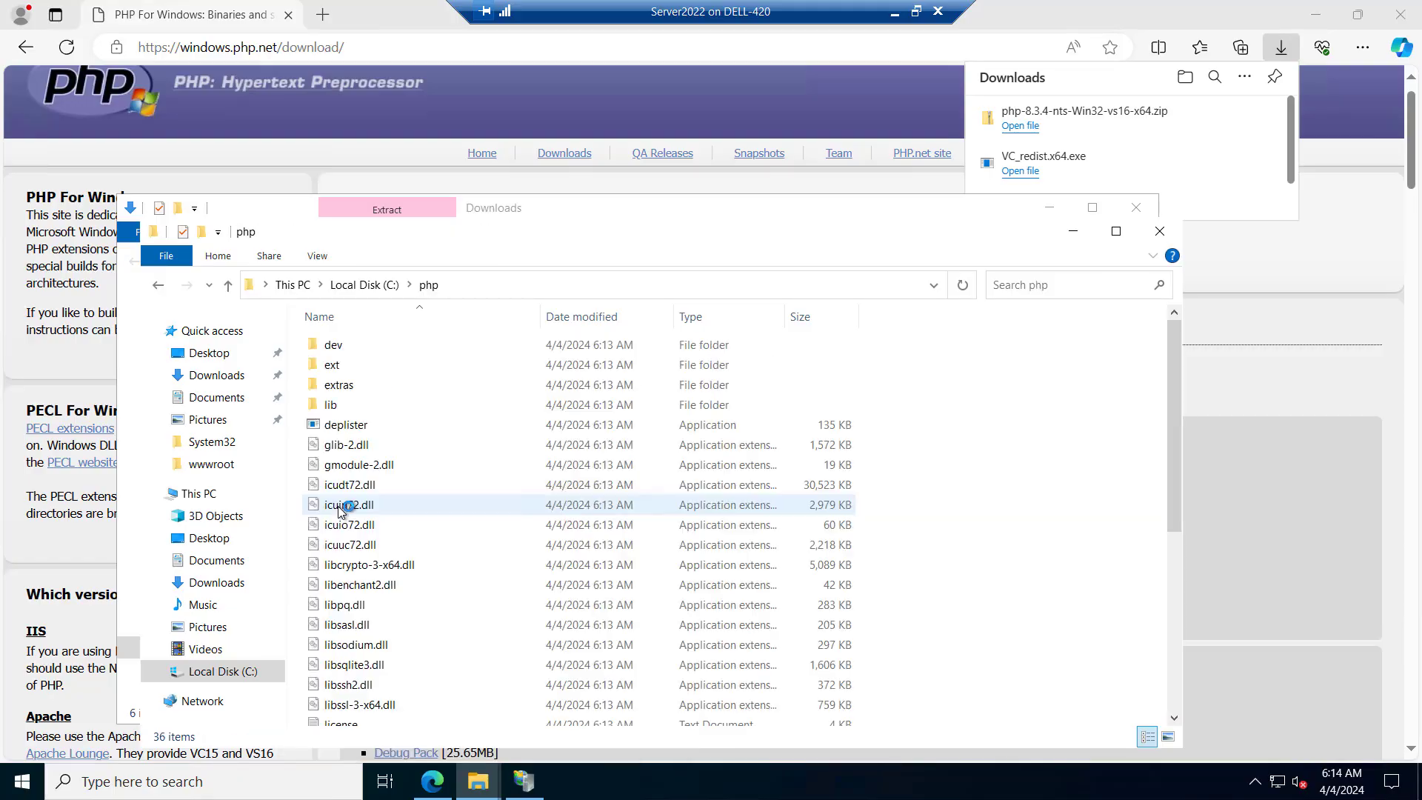
pyautogui.scroll(-3, 490, 483)
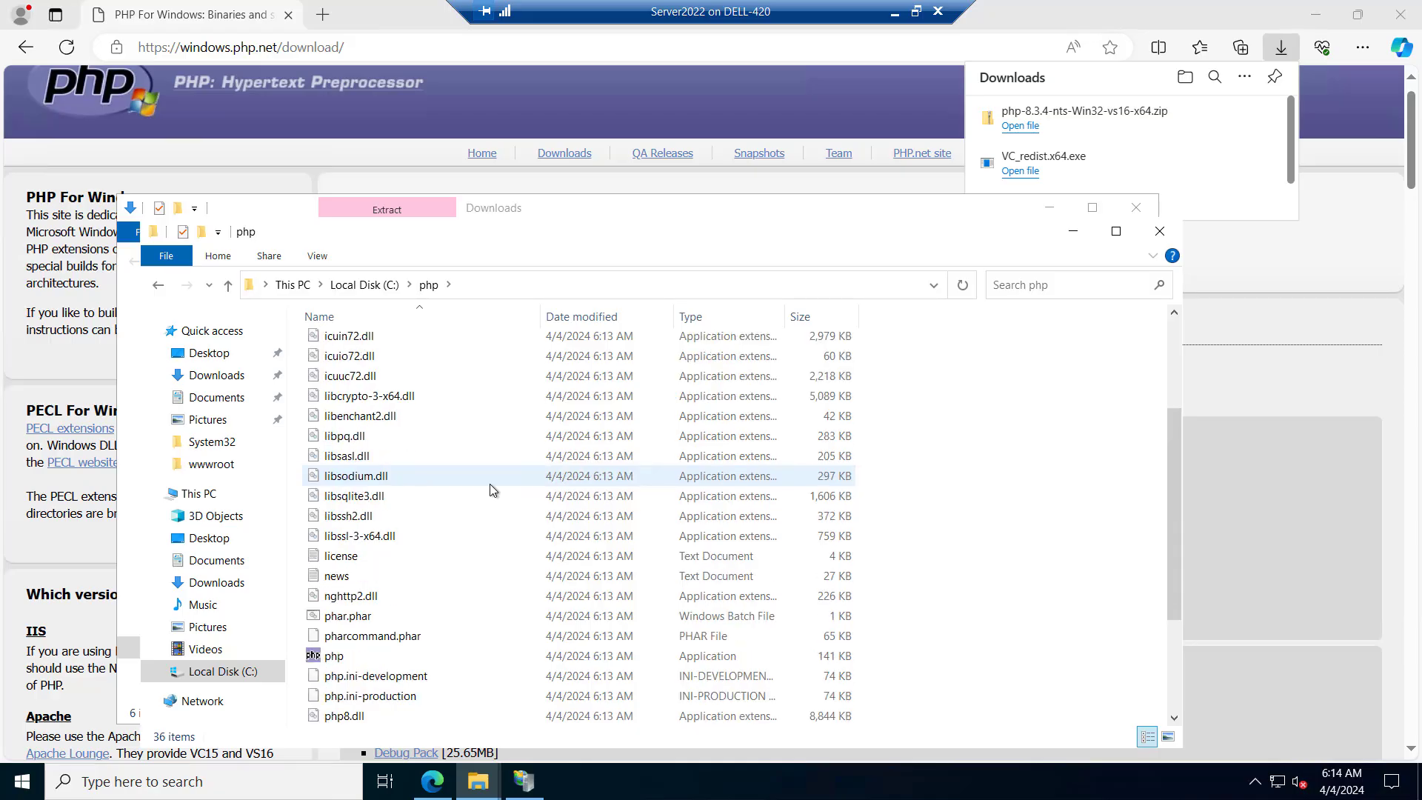
pyautogui.click(227, 285)
# Open the environment variables through this computer's advanced system settings
pyautogui.rightClick(207, 494)
pyautogui.click(261, 743)
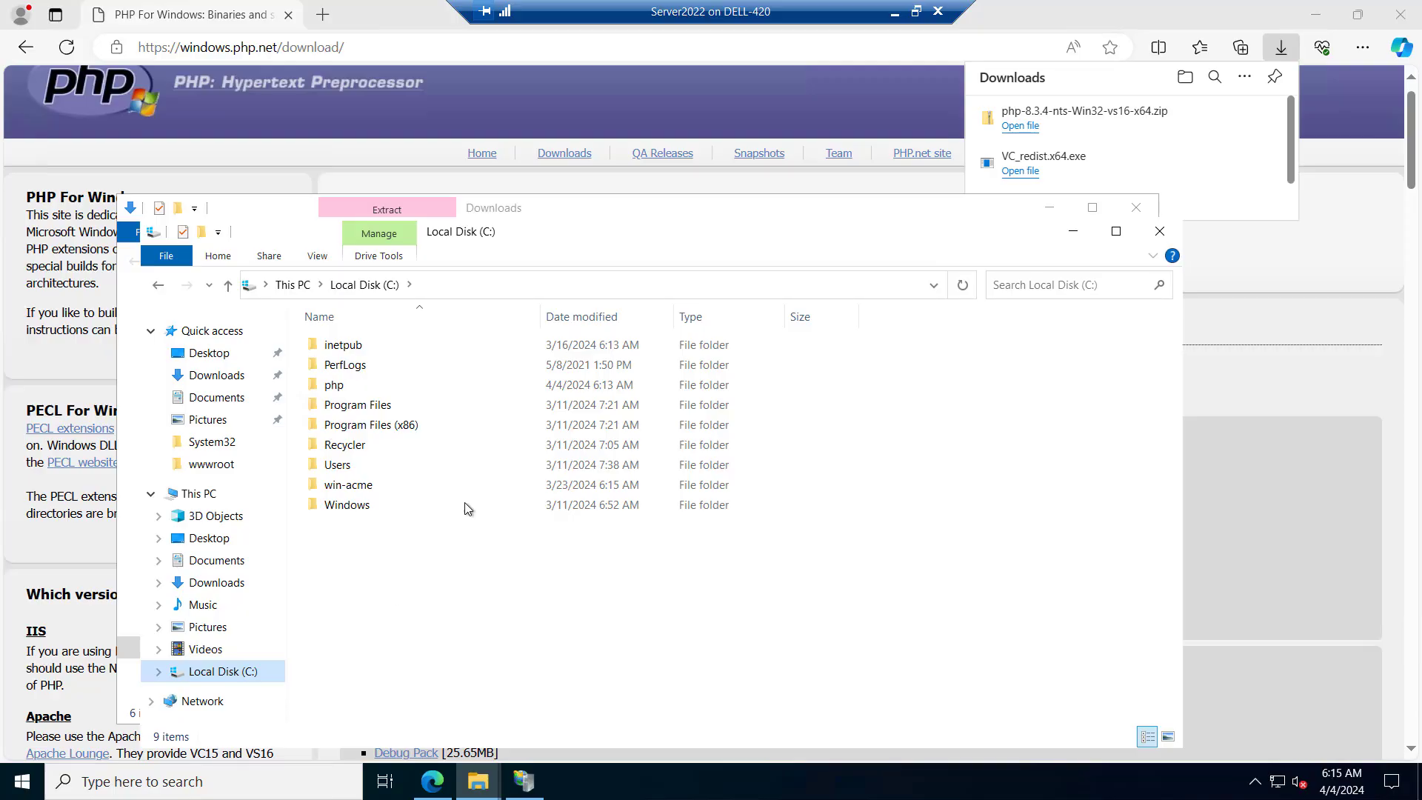
pyautogui.scroll(-5, 982, 452)
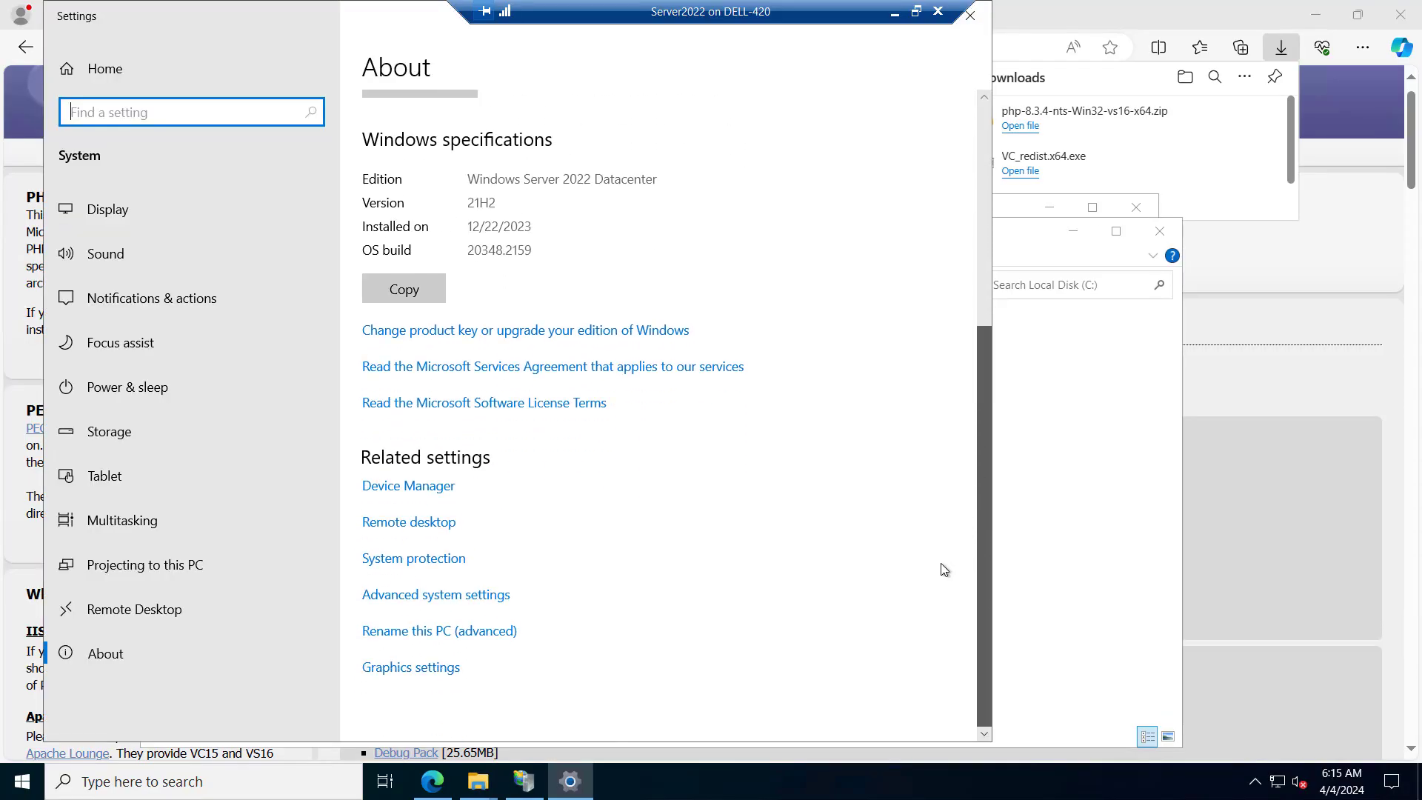
pyautogui.click(462, 606)
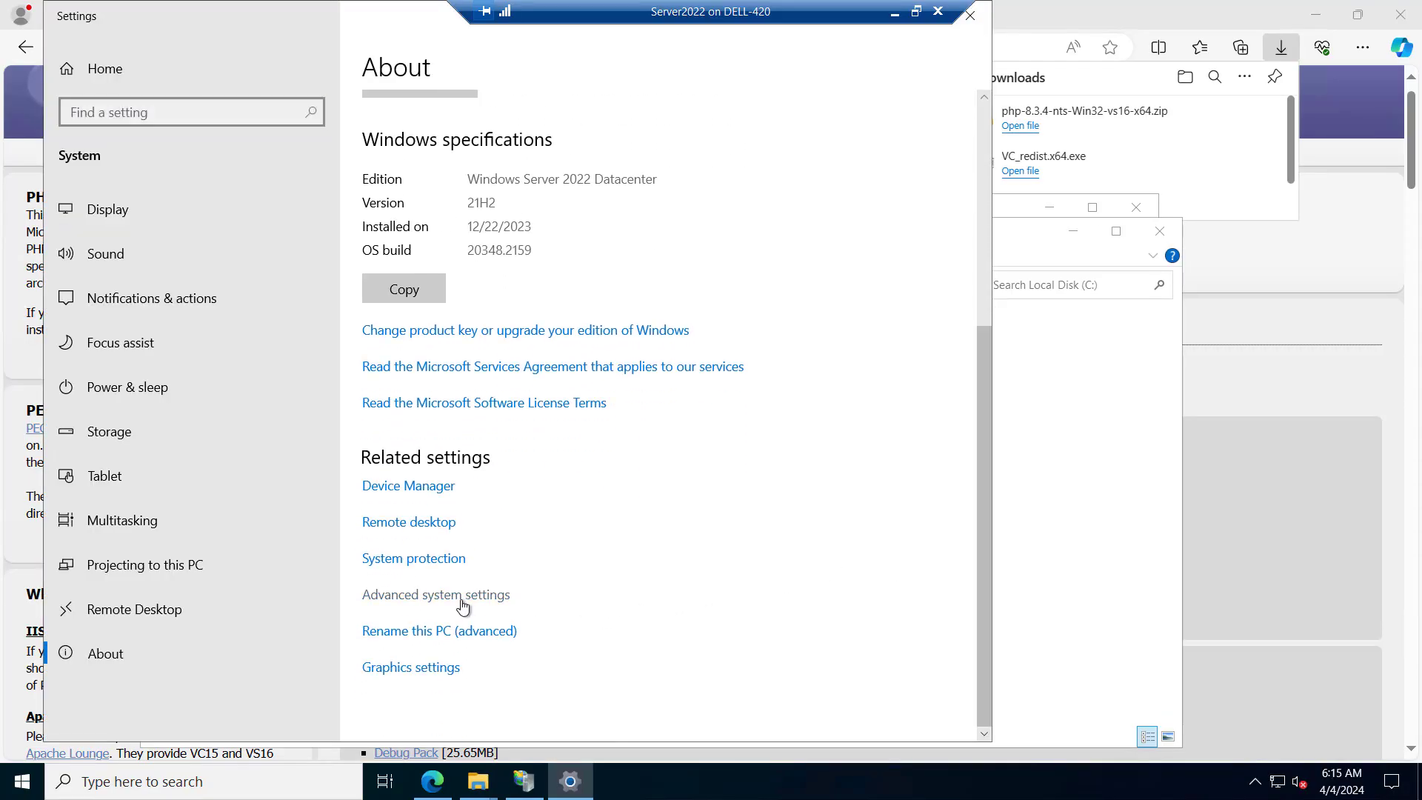
pyautogui.click(365, 429)
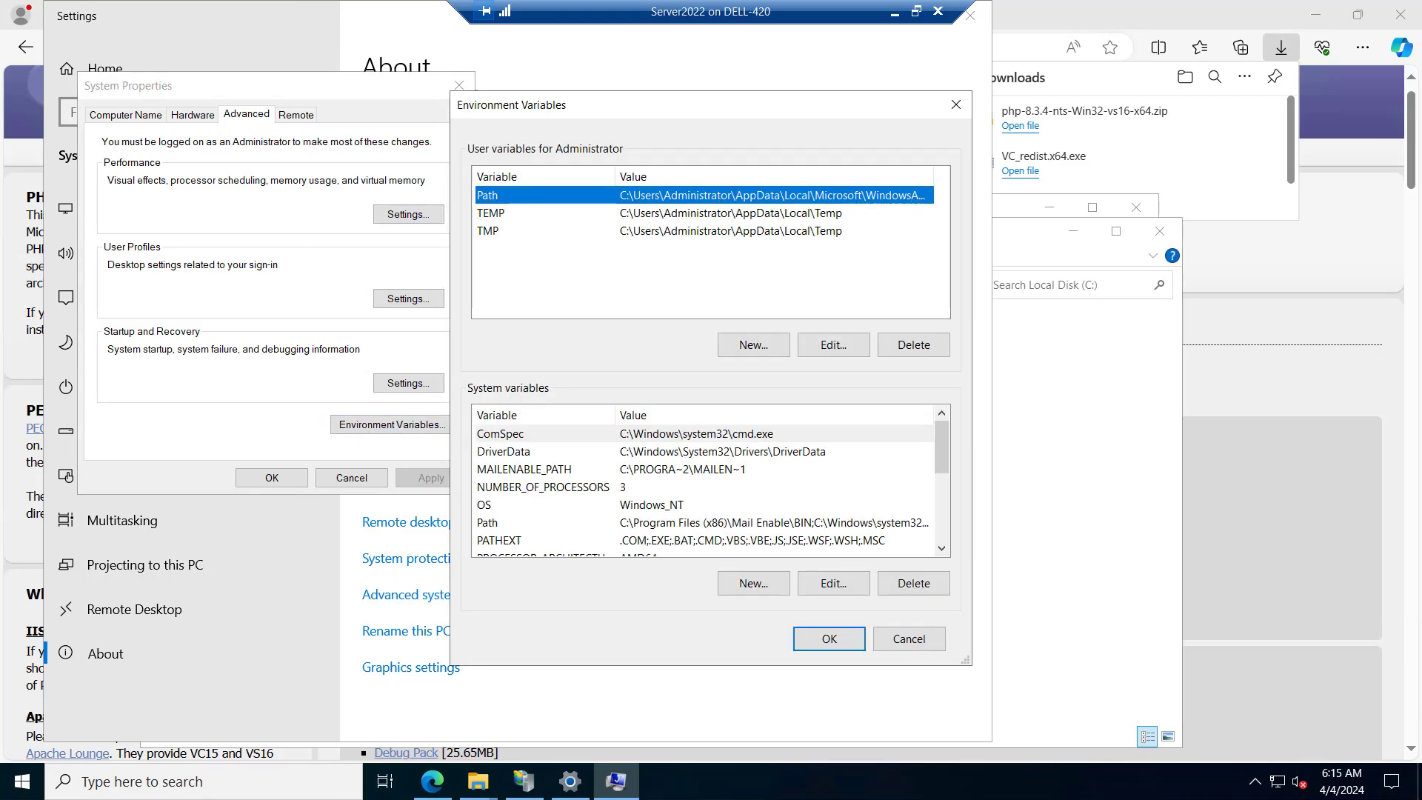
# Add c:\php as a new entry in the system Path variable, save the changes, and close the system settings
pyautogui.click(629, 522)
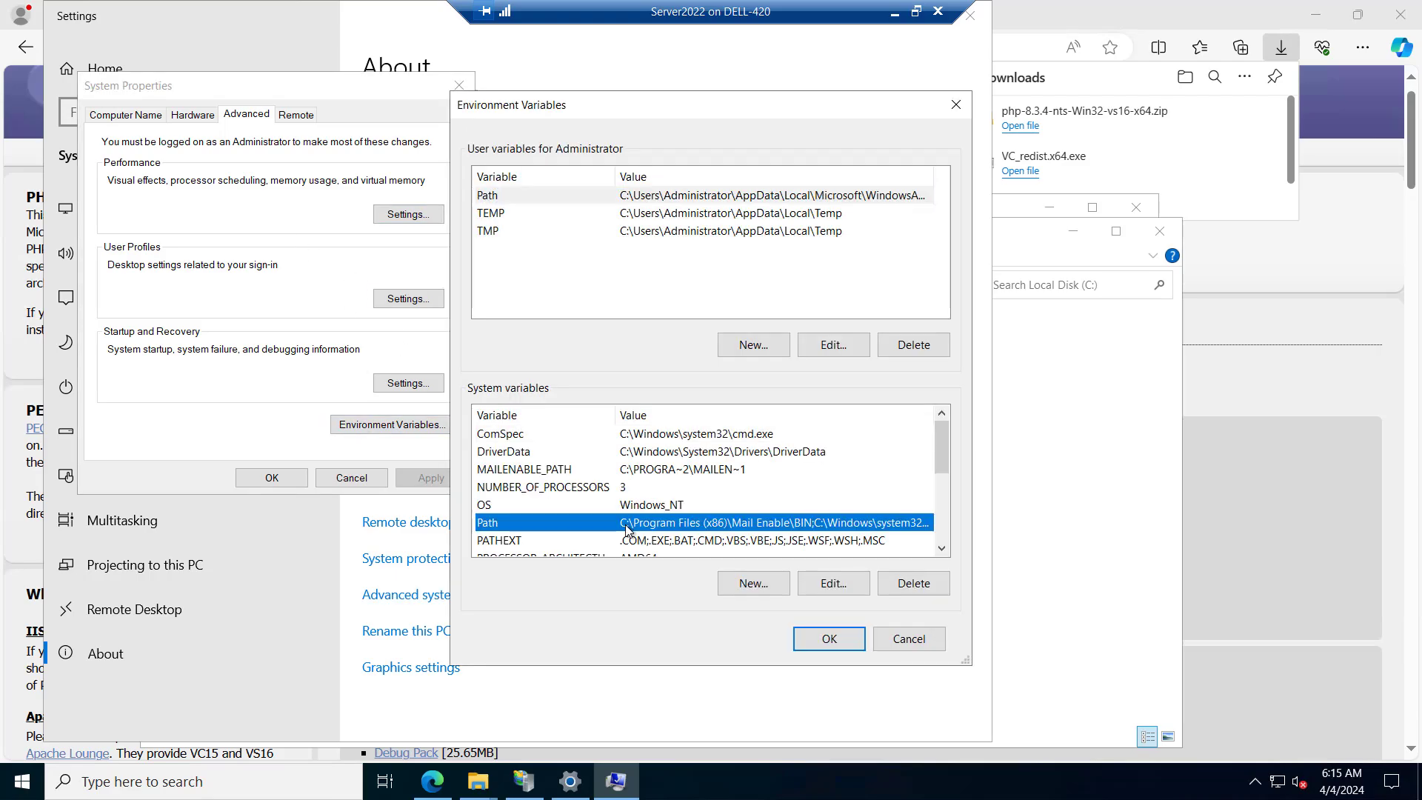
pyautogui.click(824, 585)
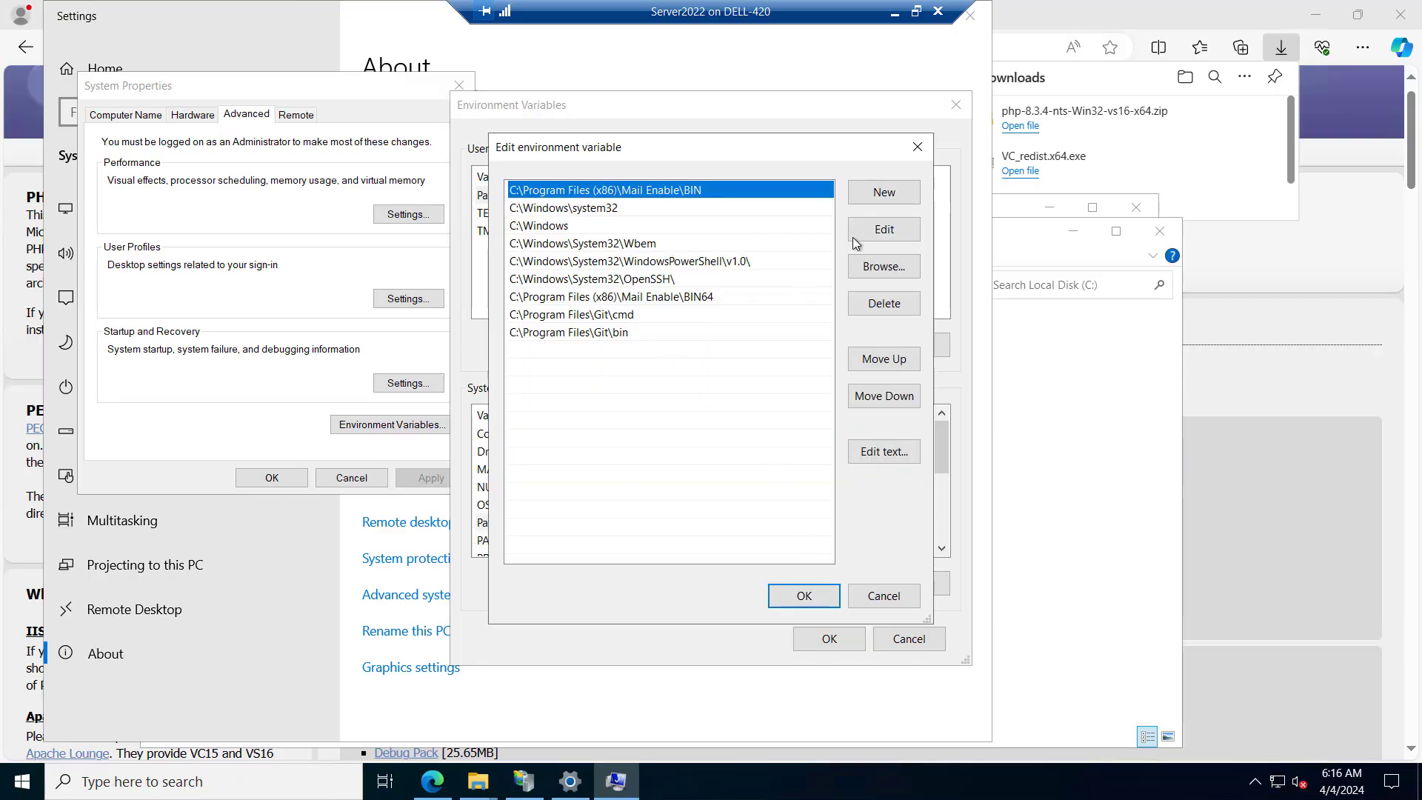
pyautogui.click(883, 194)
pyautogui.write('c:\\php')
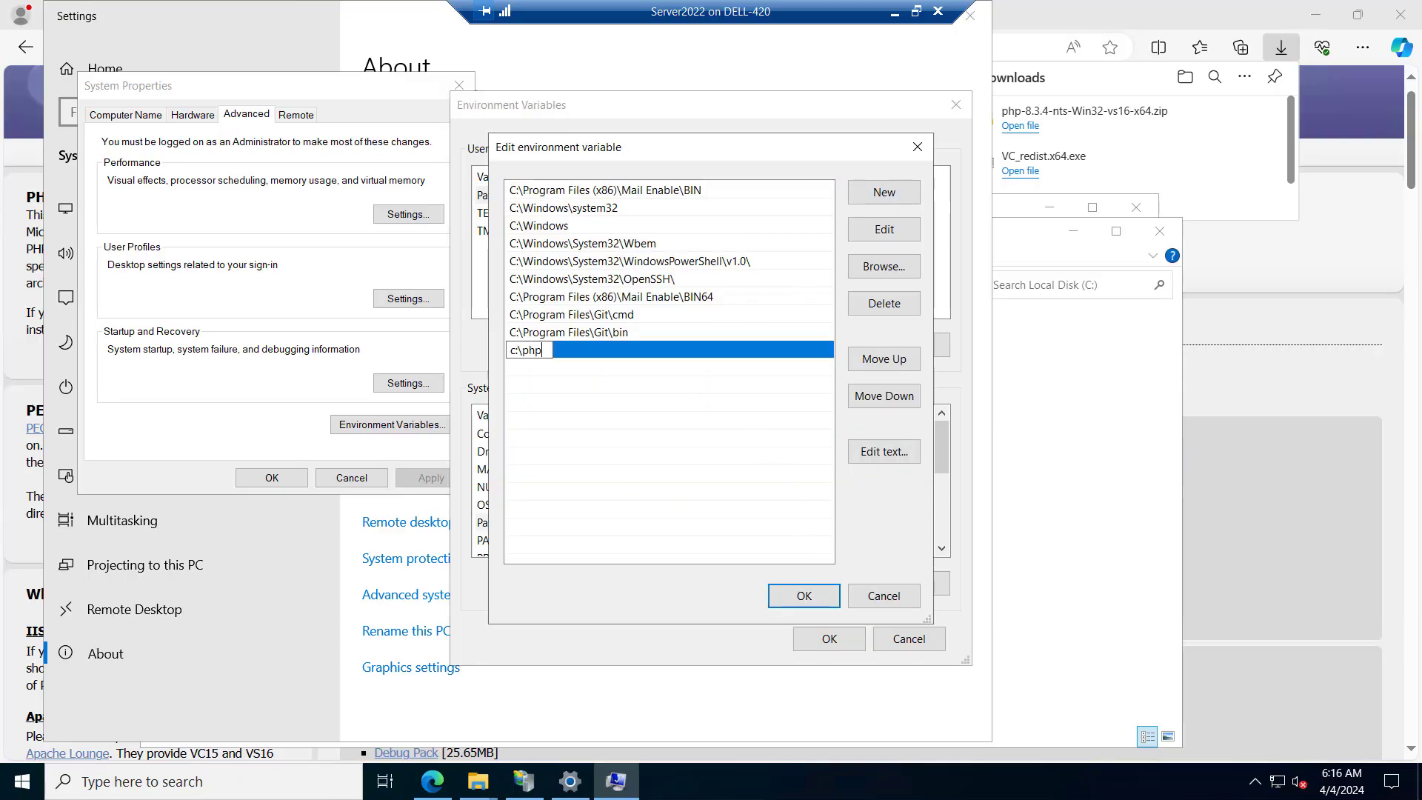
pyautogui.click(804, 598)
pyautogui.click(815, 638)
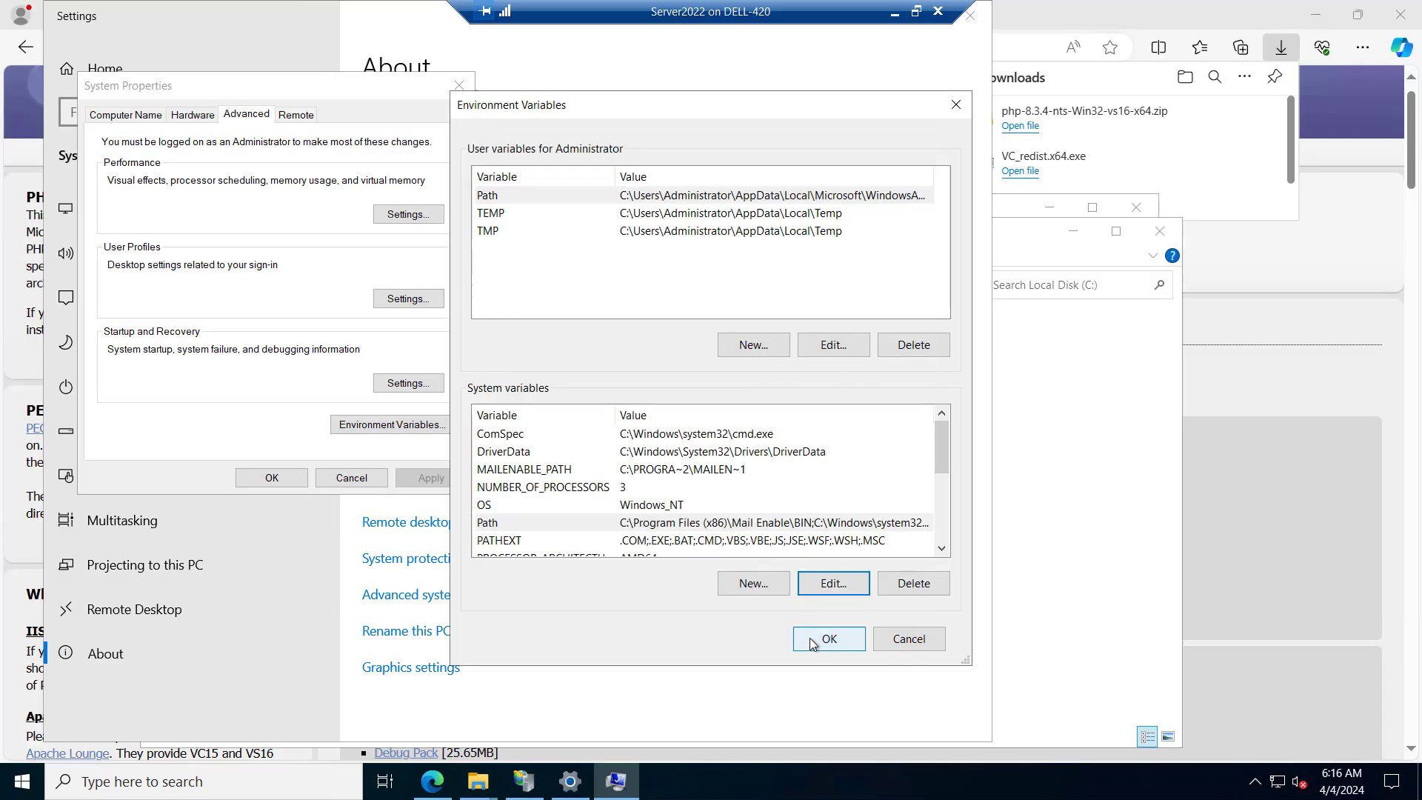
pyautogui.click(294, 478)
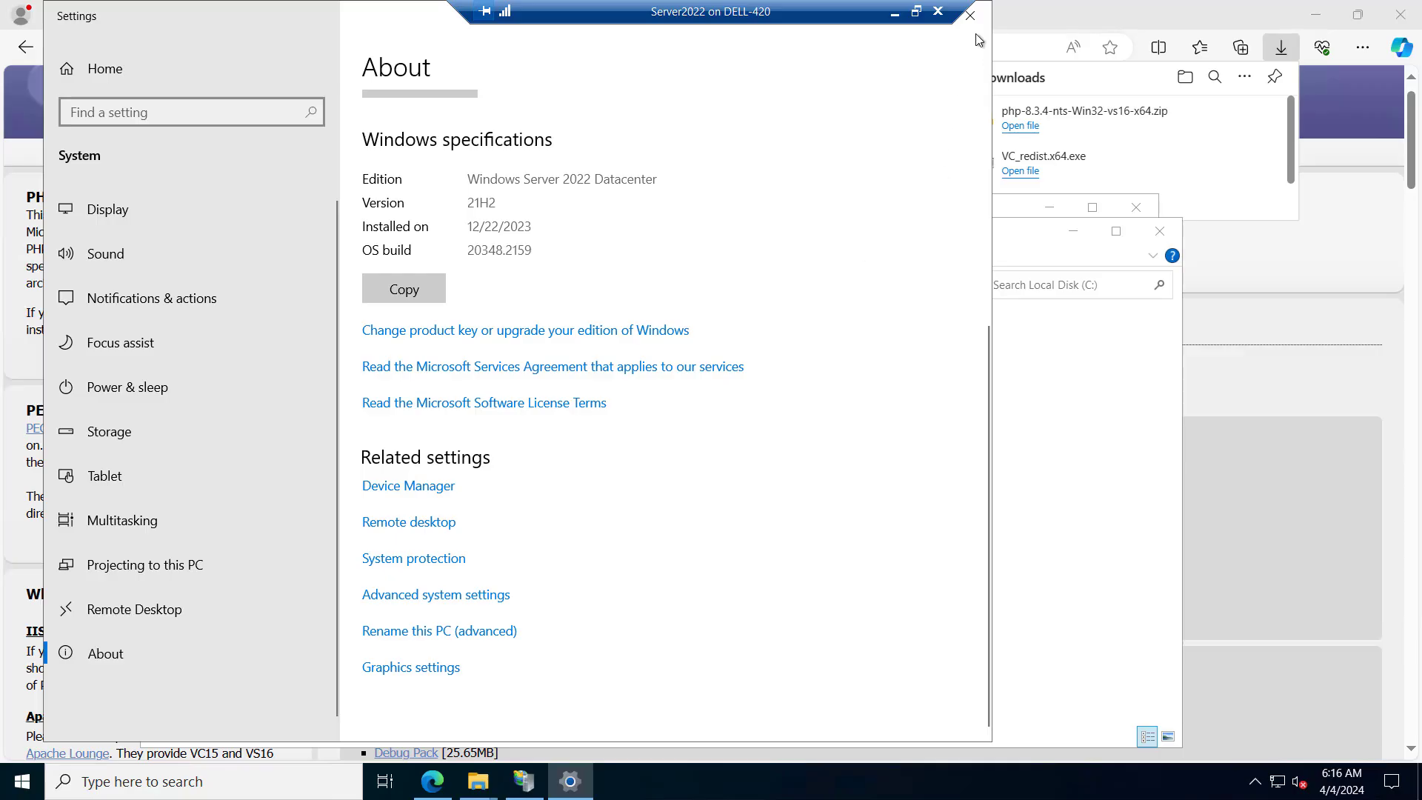
pyautogui.click(970, 15)
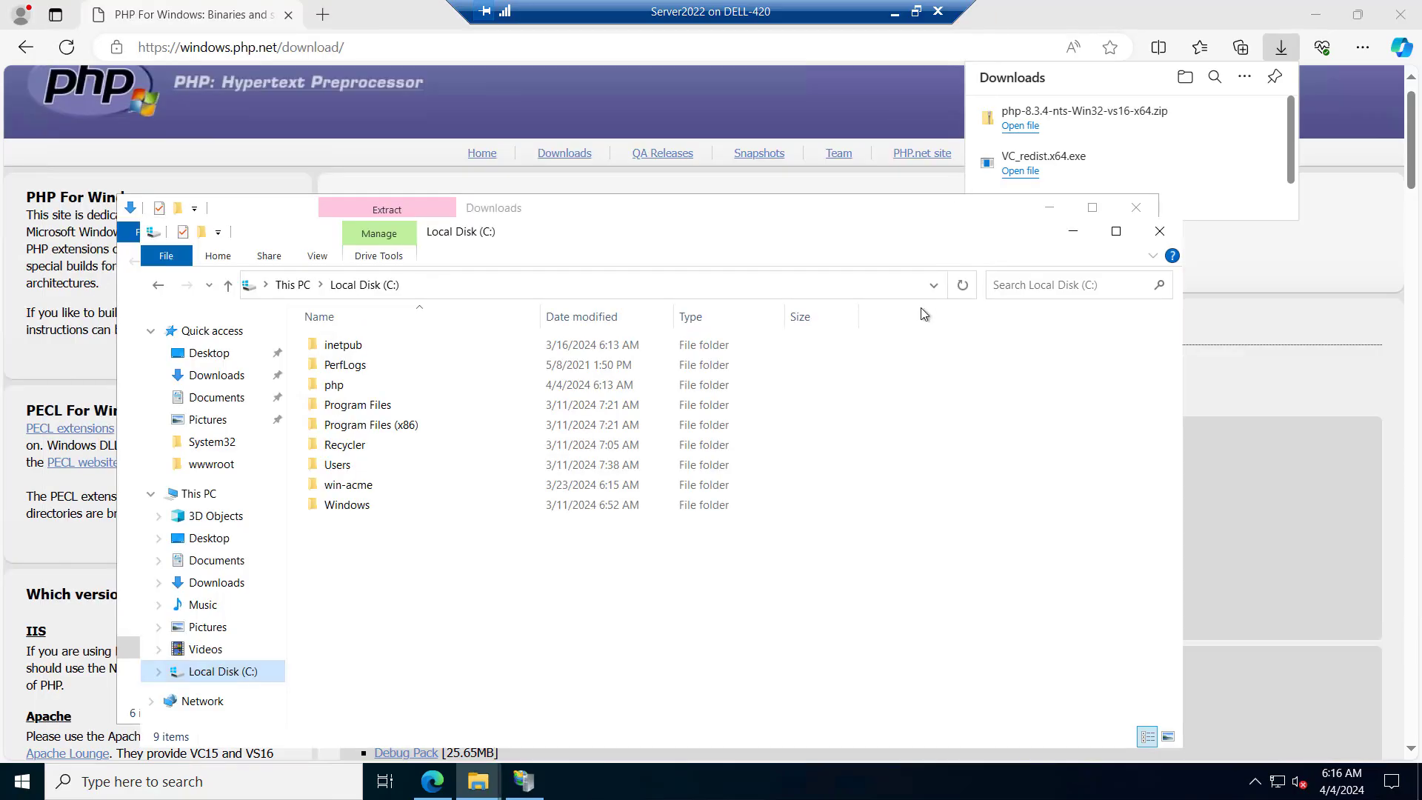
# Rename the php.ini-production file in C:\php to php.ini and accept the extension change
pyautogui.doubleClick(334, 385)
pyautogui.click(357, 565)
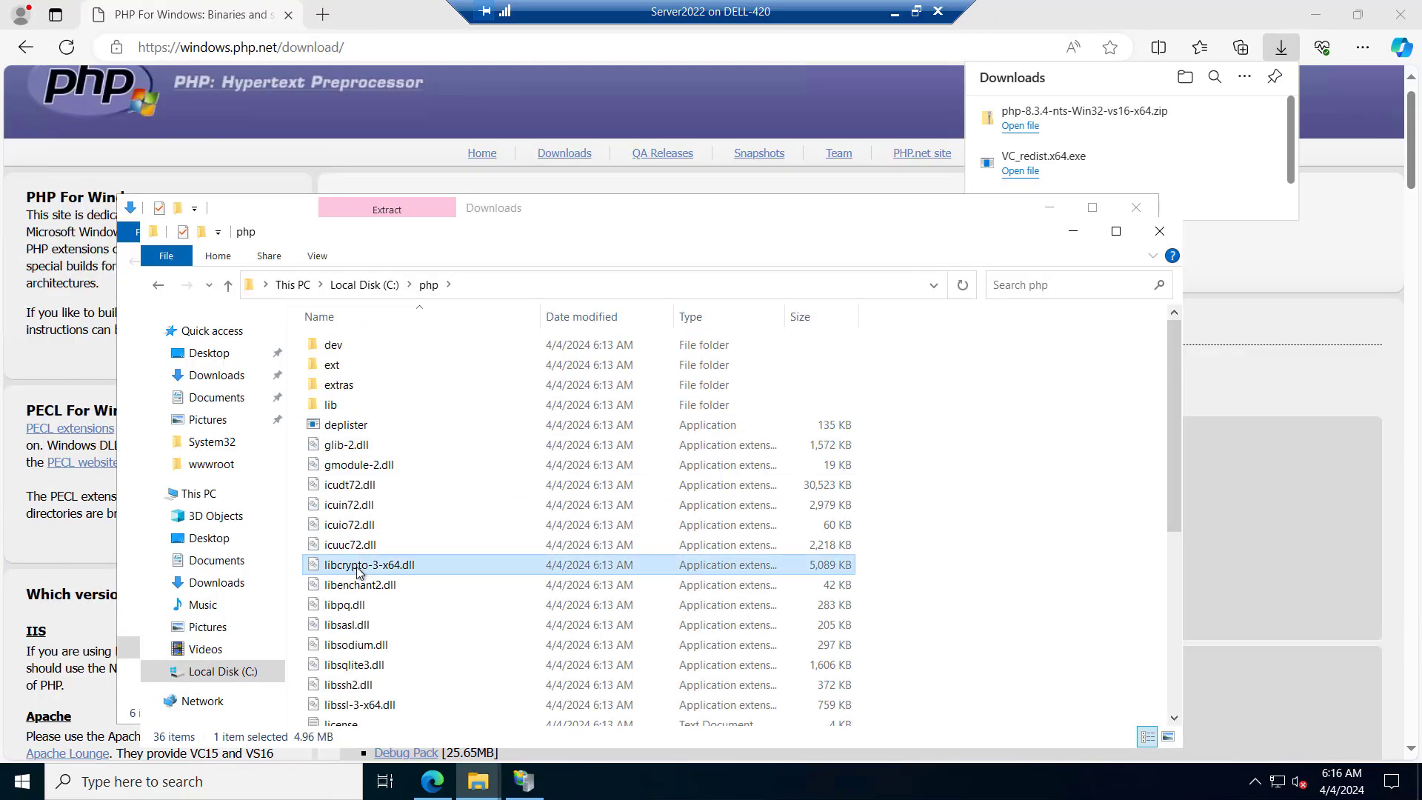
pyautogui.press('p')
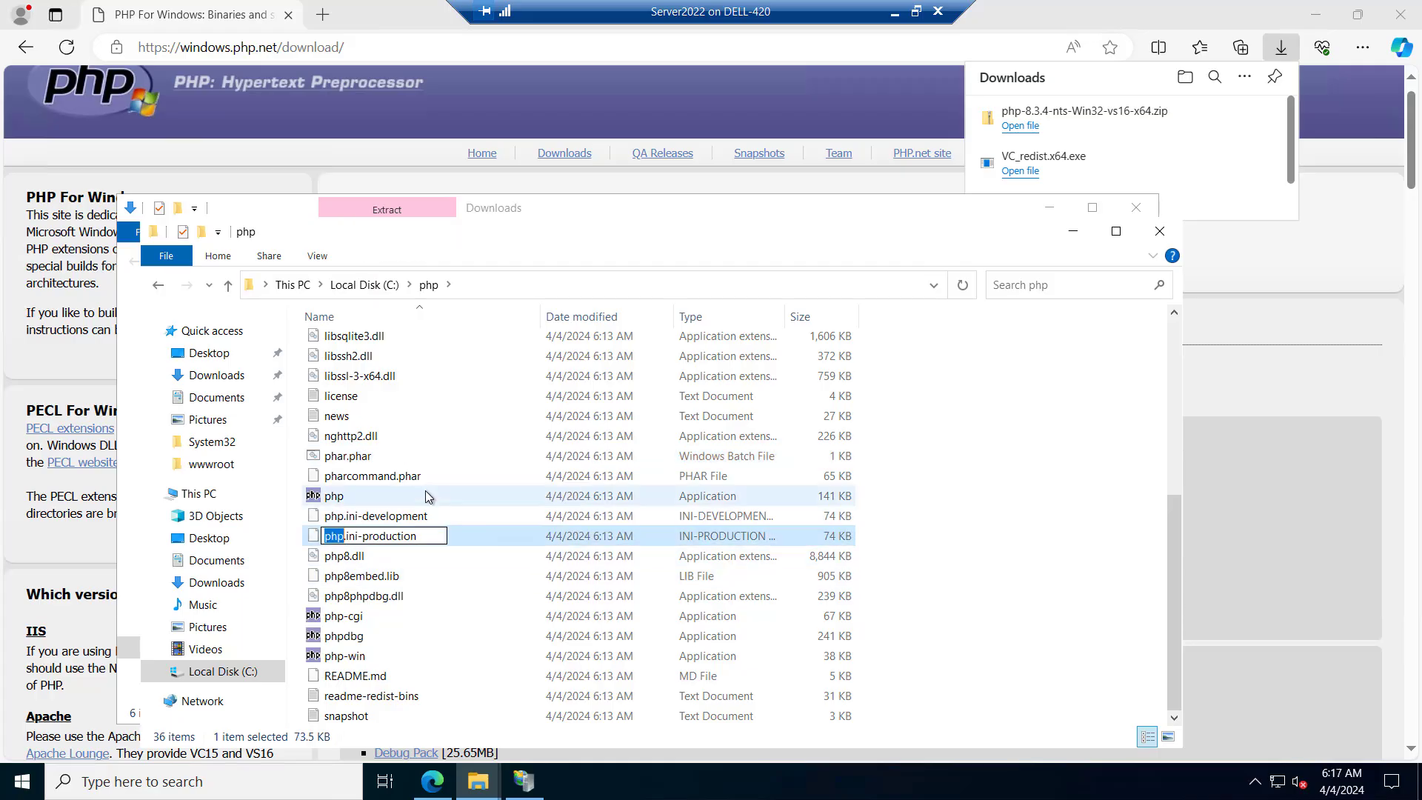
pyautogui.click(359, 536)
pyautogui.moveTo(381, 535); pyautogui.dragTo(429, 536)
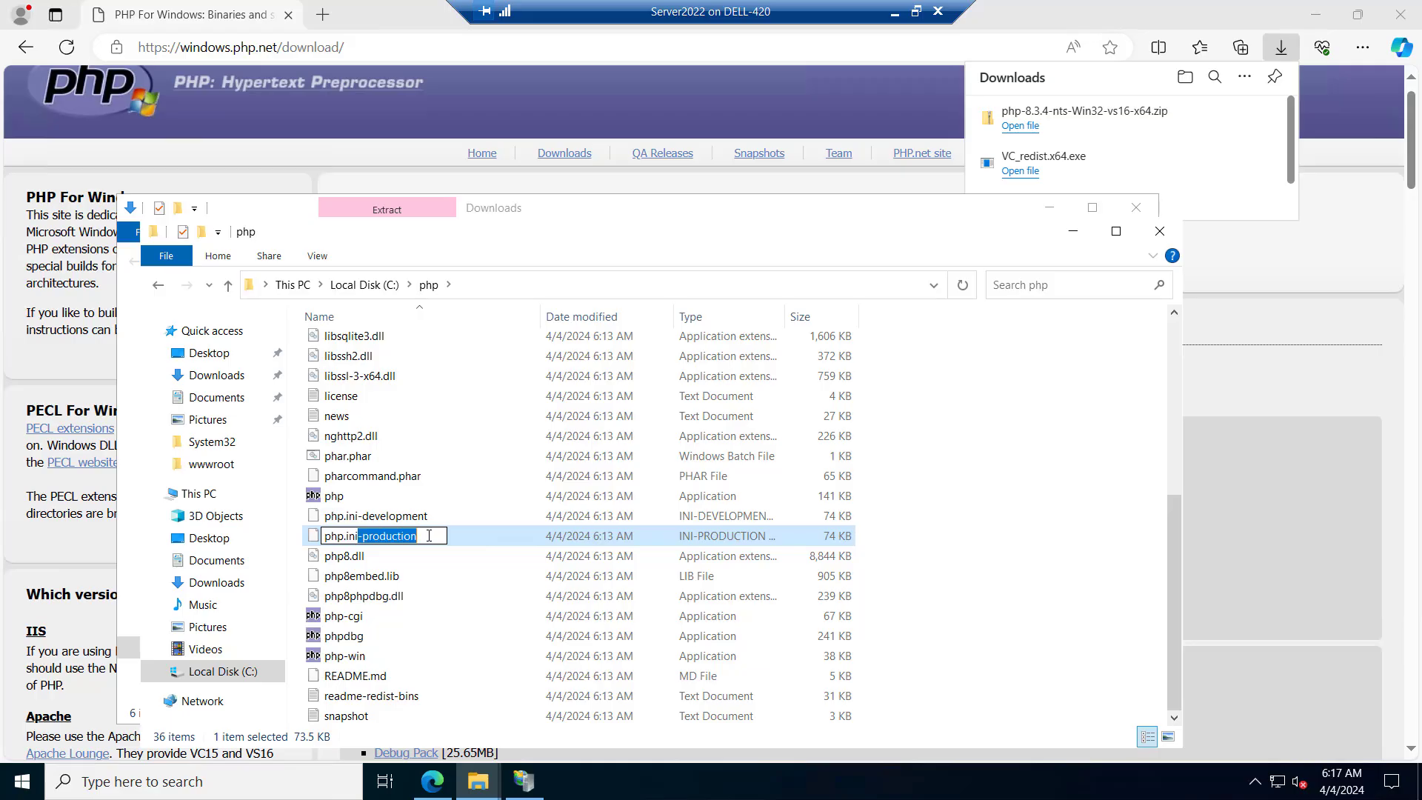
pyautogui.press('BackSpace')
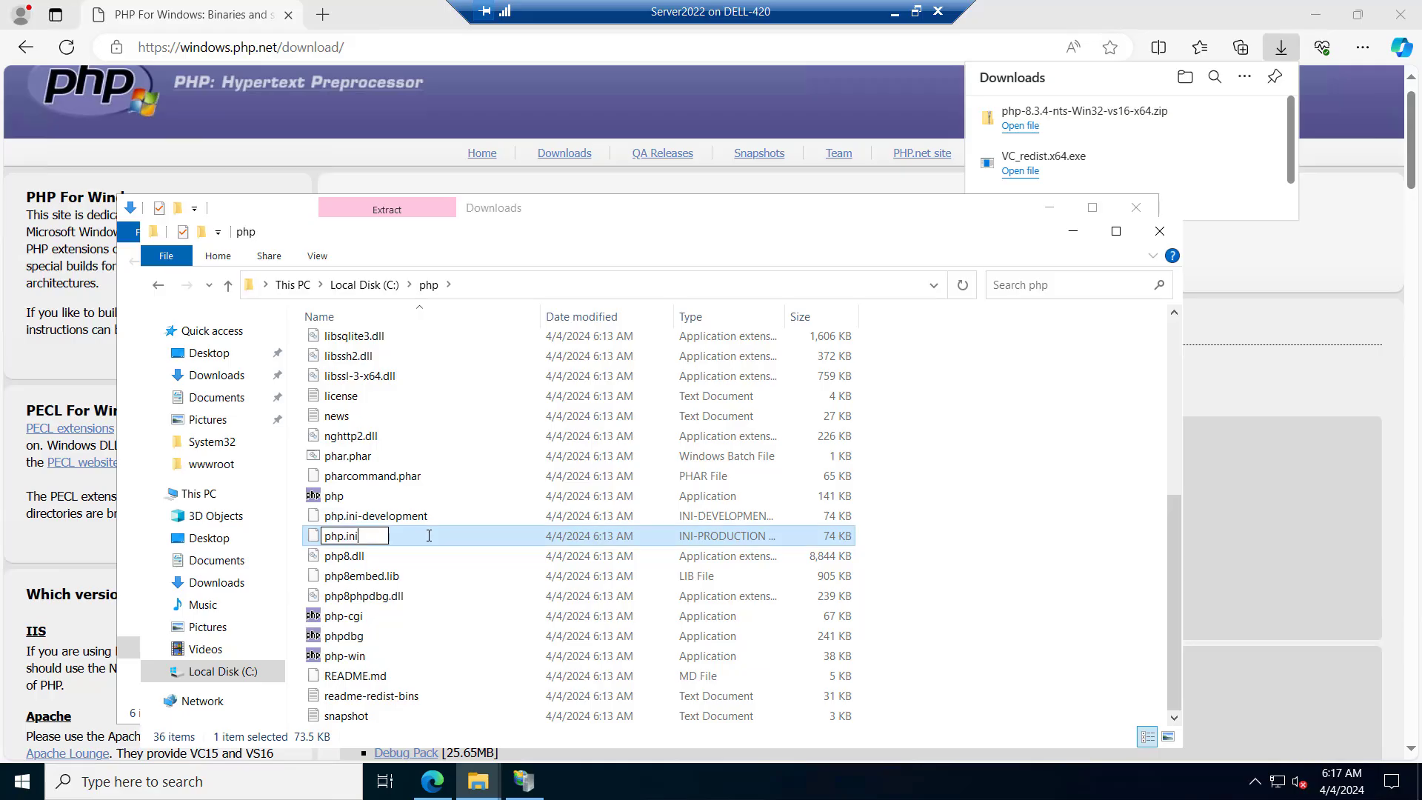
pyautogui.press('Return')
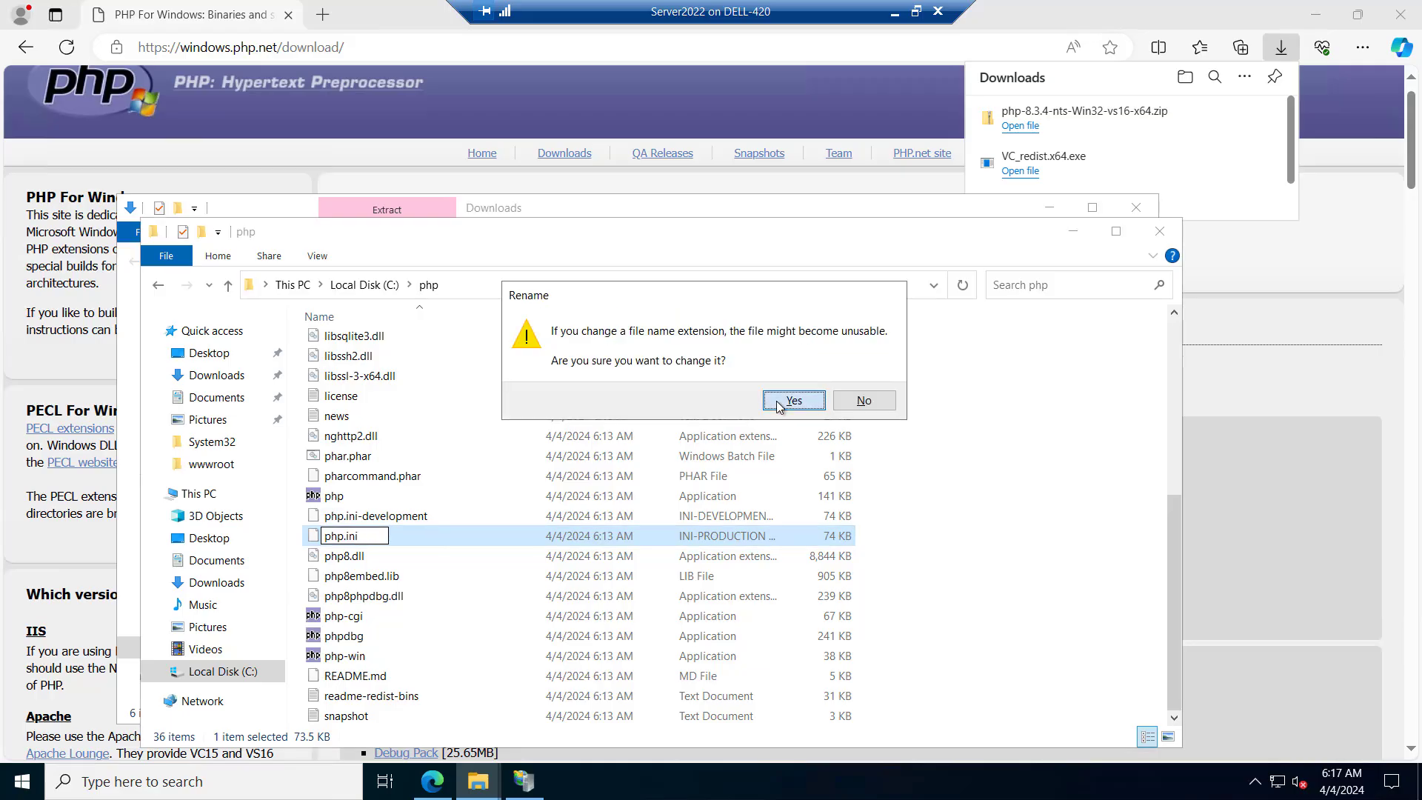
pyautogui.click(779, 406)
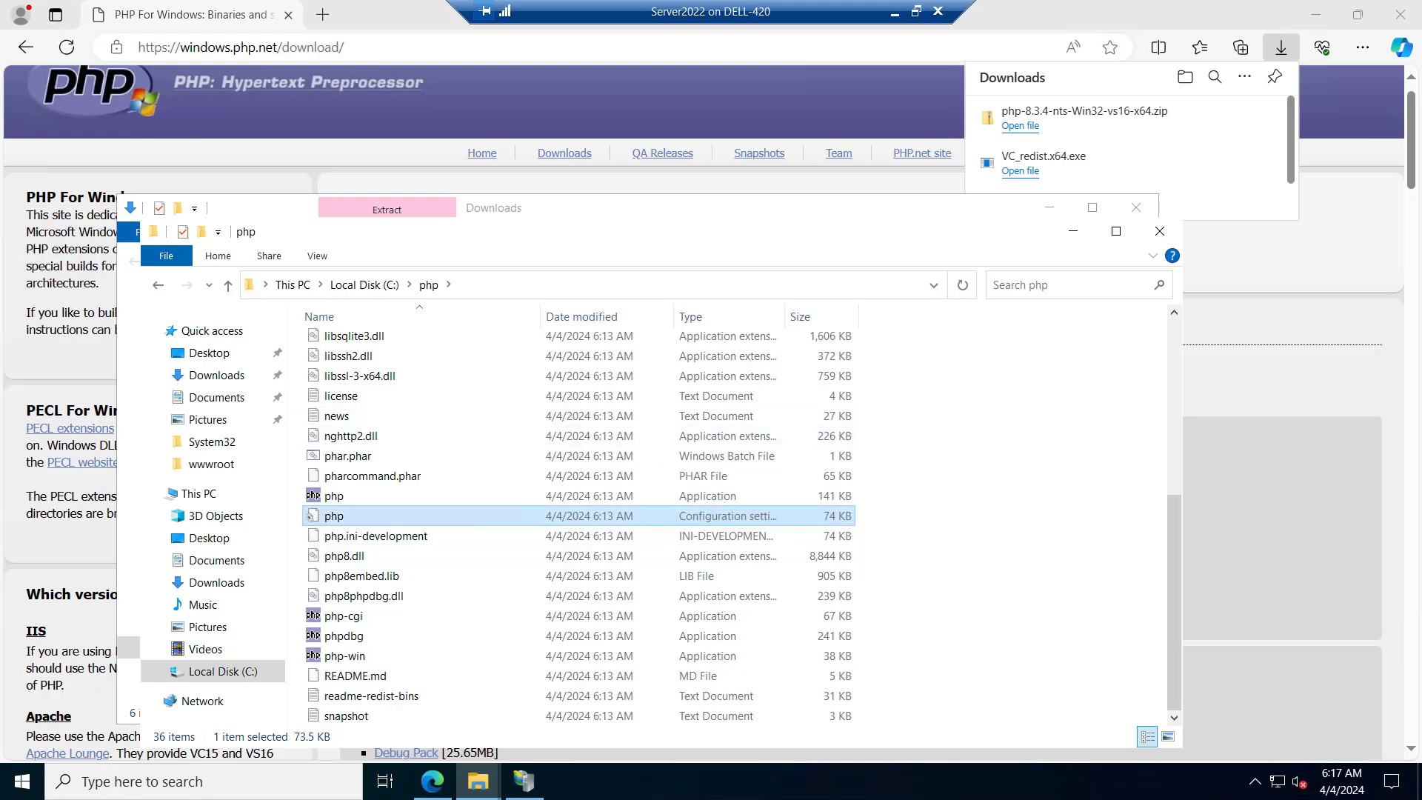
# Open the renamed php.ini configuration file for editing in Notepad
pyautogui.rightClick(342, 521)
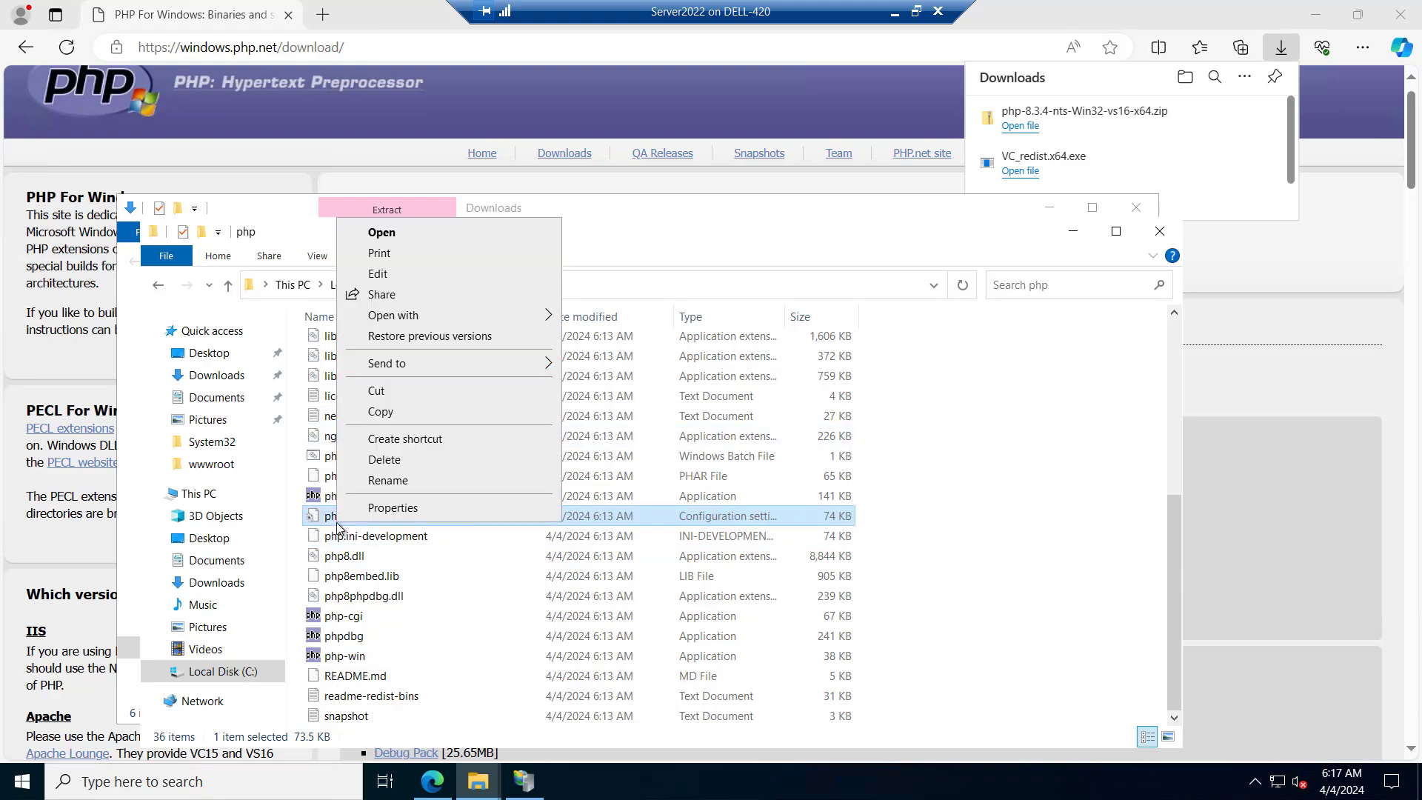
pyautogui.click(378, 273)
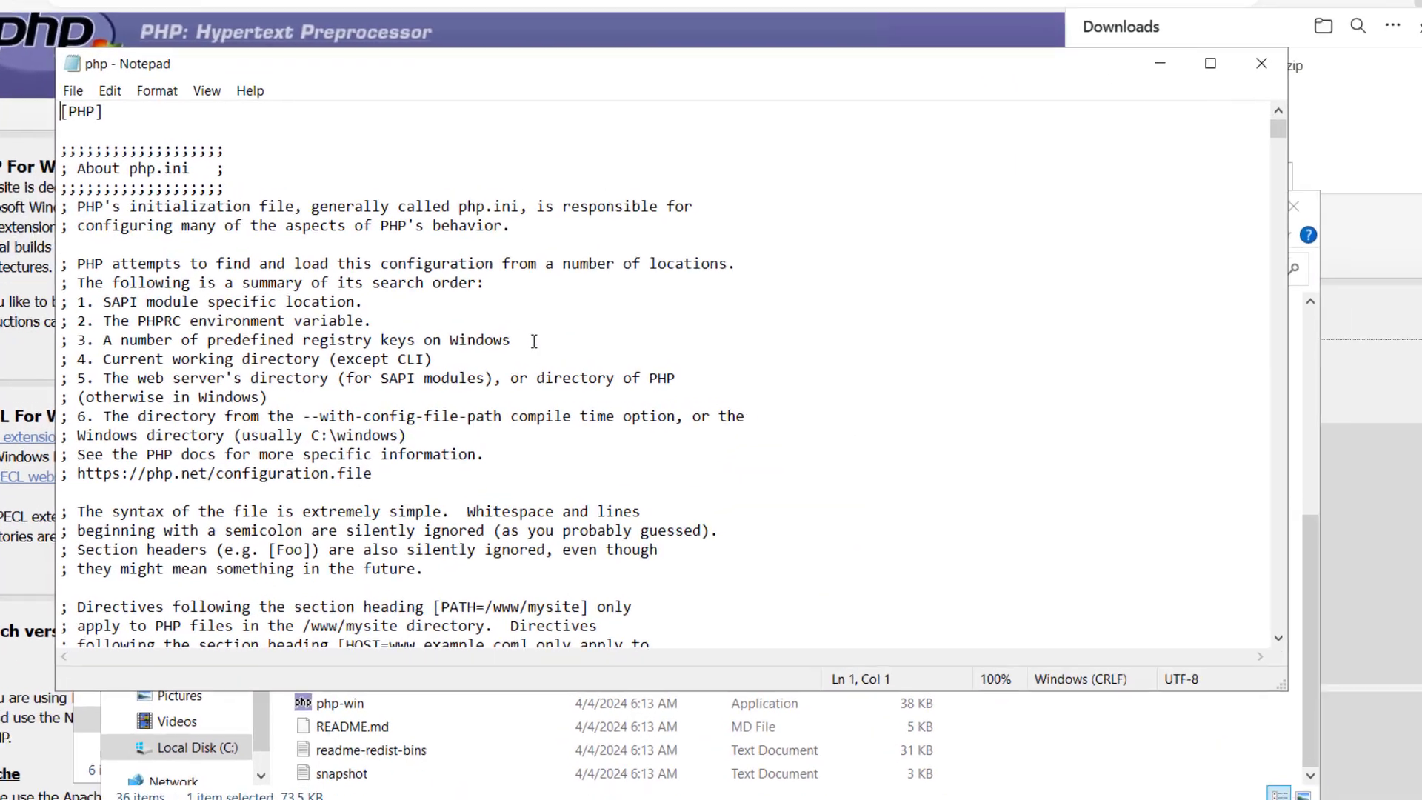
pyautogui.click(552, 366)
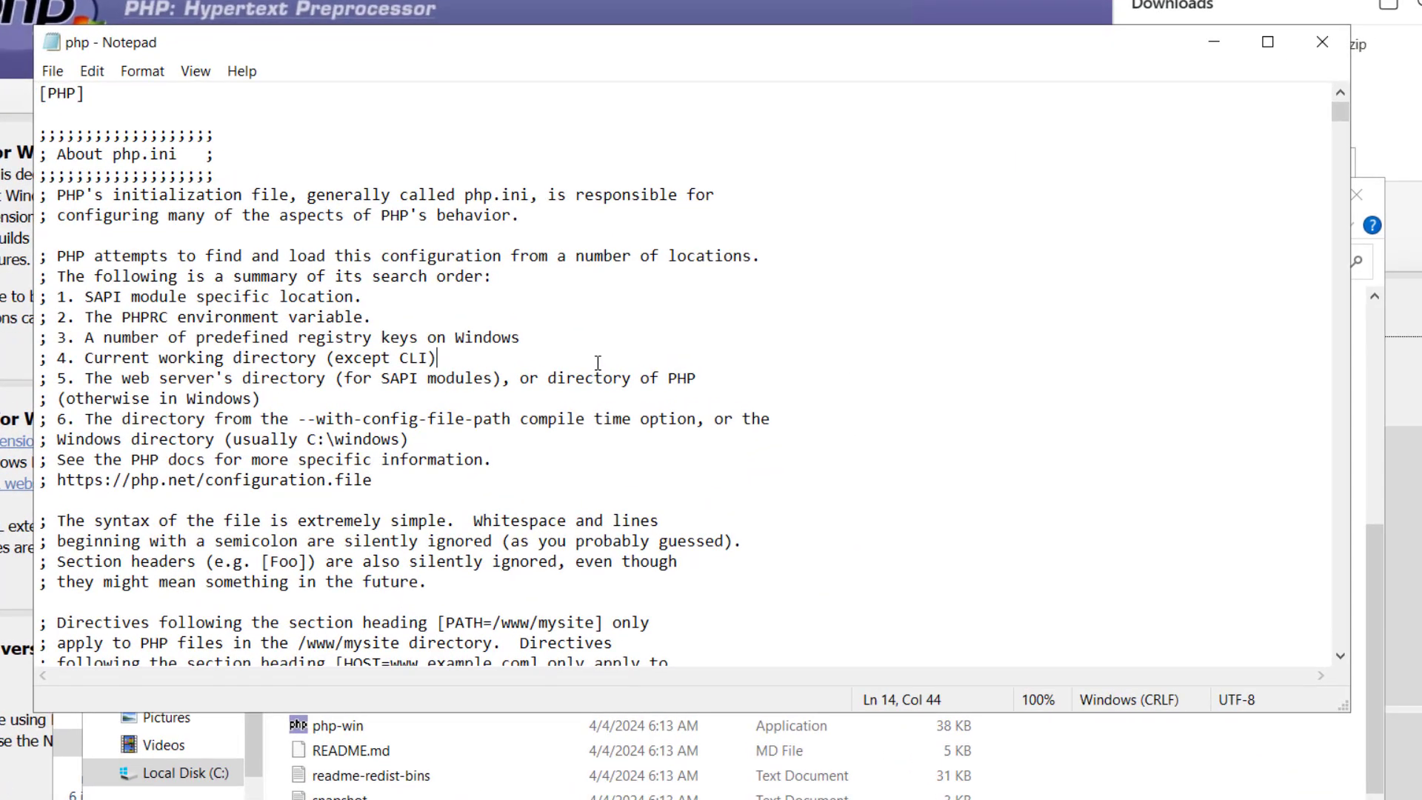
# Find the cgi.force_redirect directive in php.ini, uncomment it and set its value to 0
pyautogui.hotkey('ctrl', 'f')
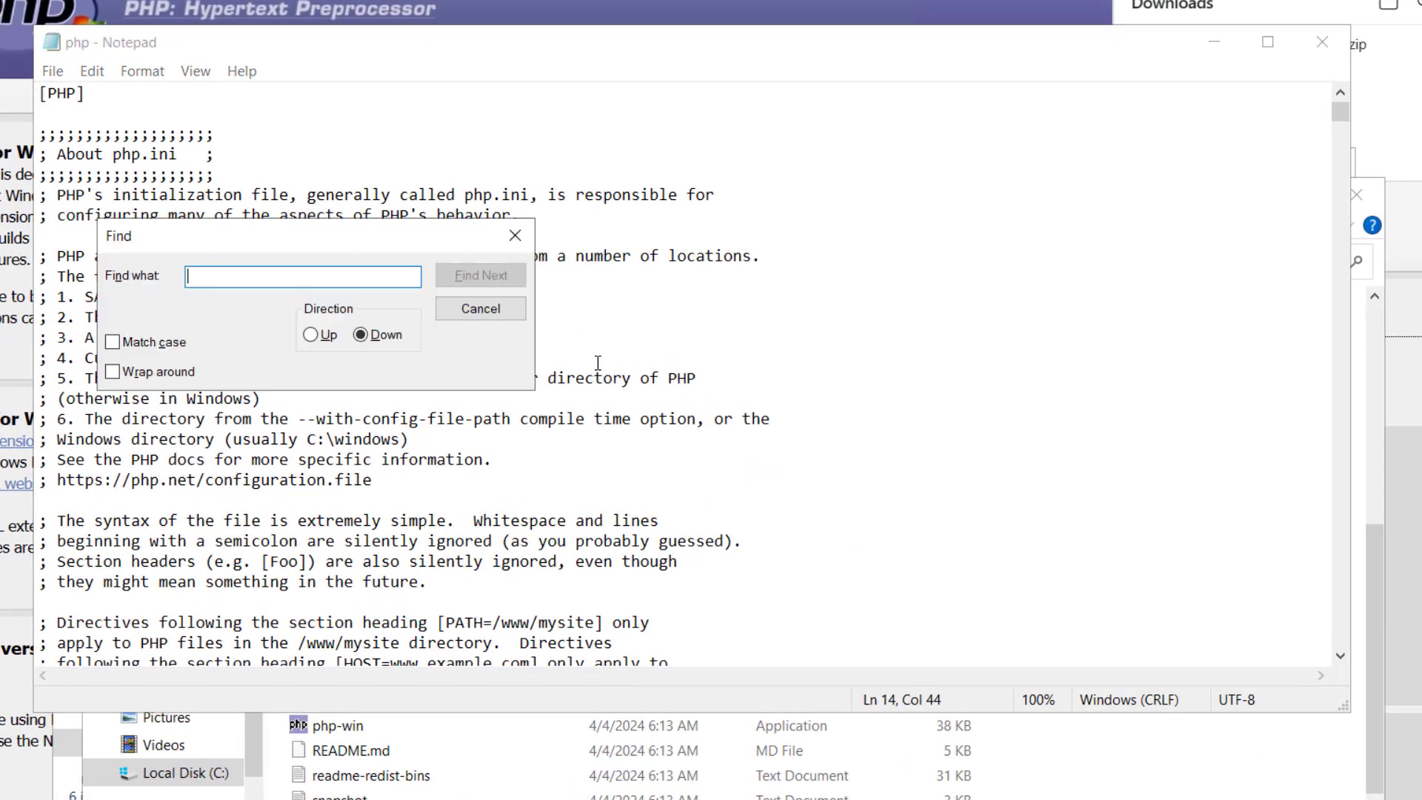
pyautogui.write('cgi')
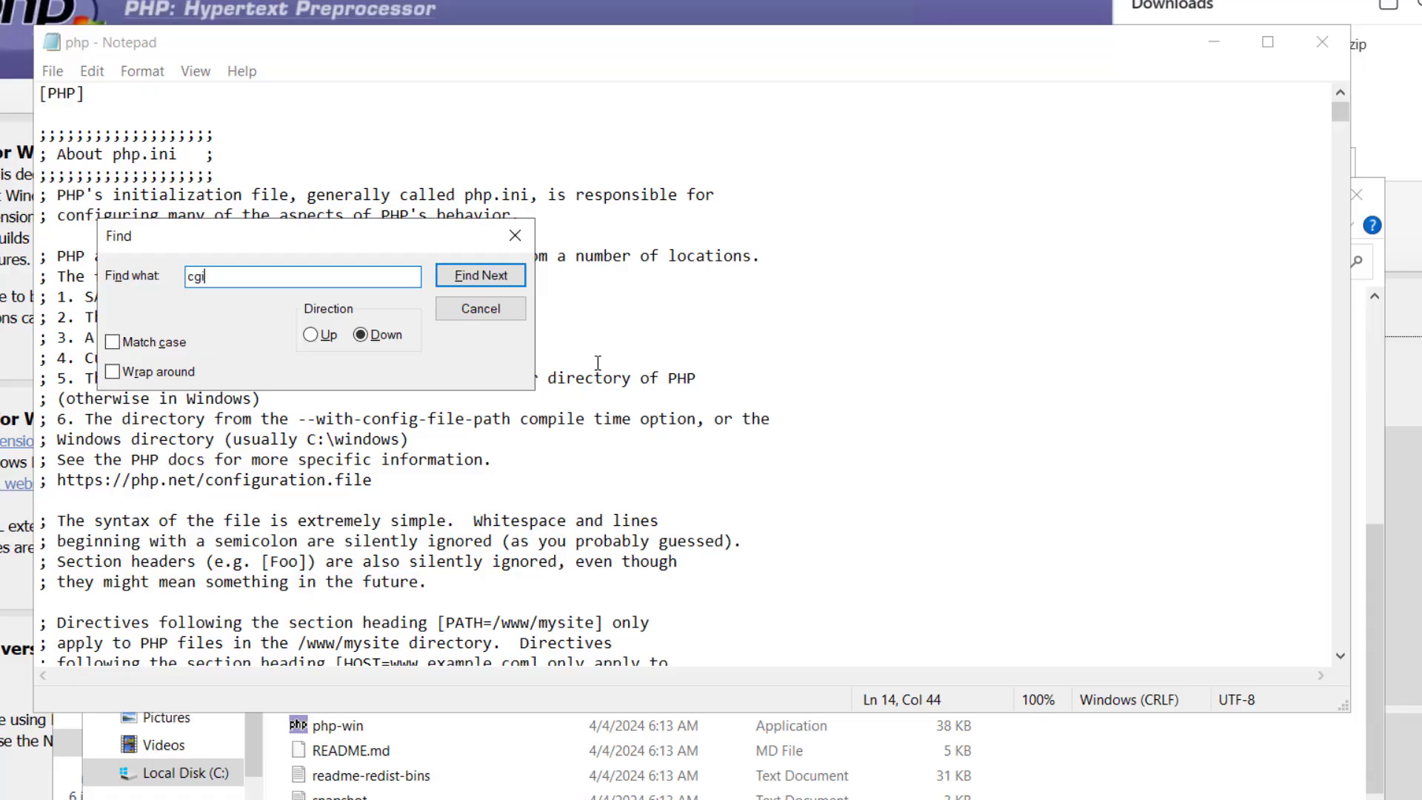
pyautogui.write('.force')
pyautogui.press('Return')
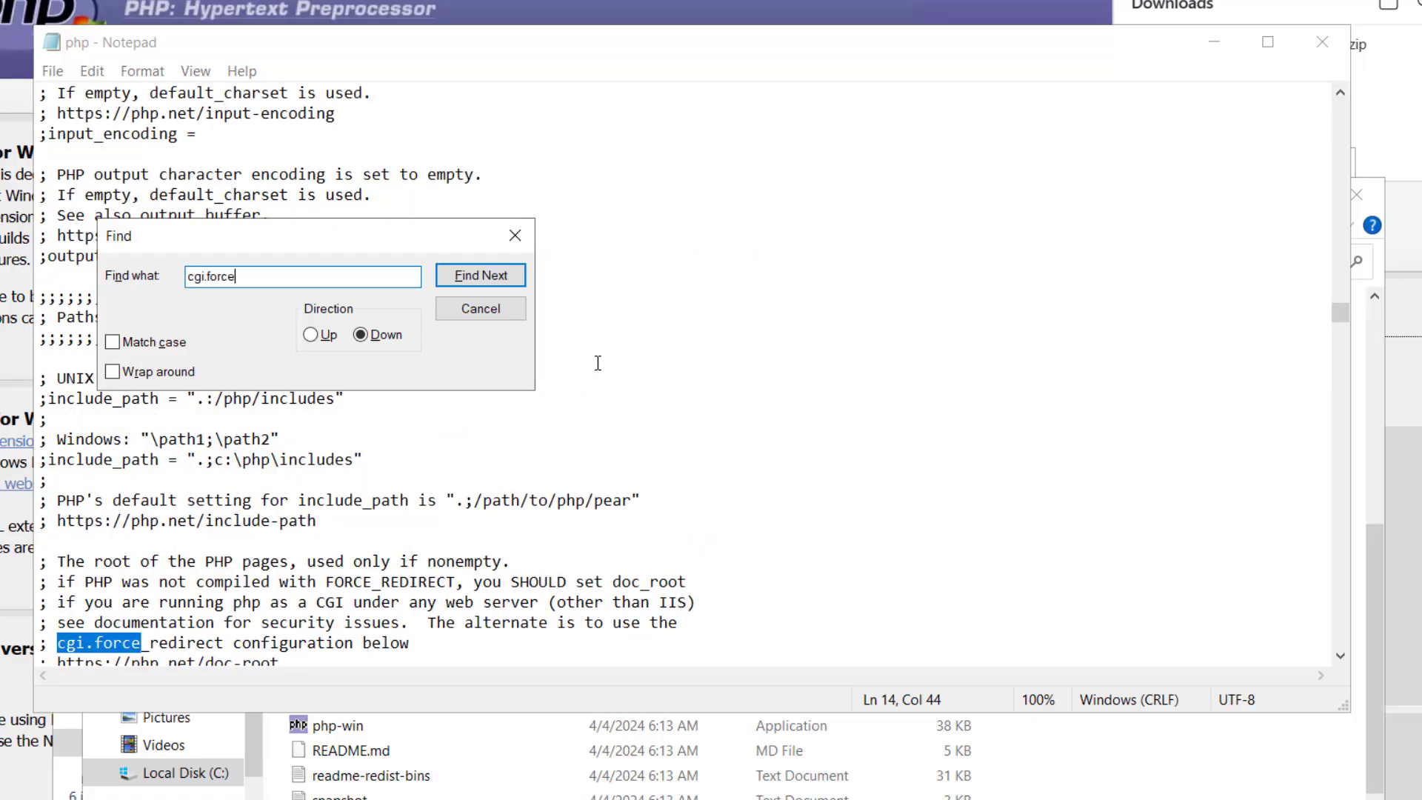
pyautogui.press('Return')
pyautogui.press('Return')
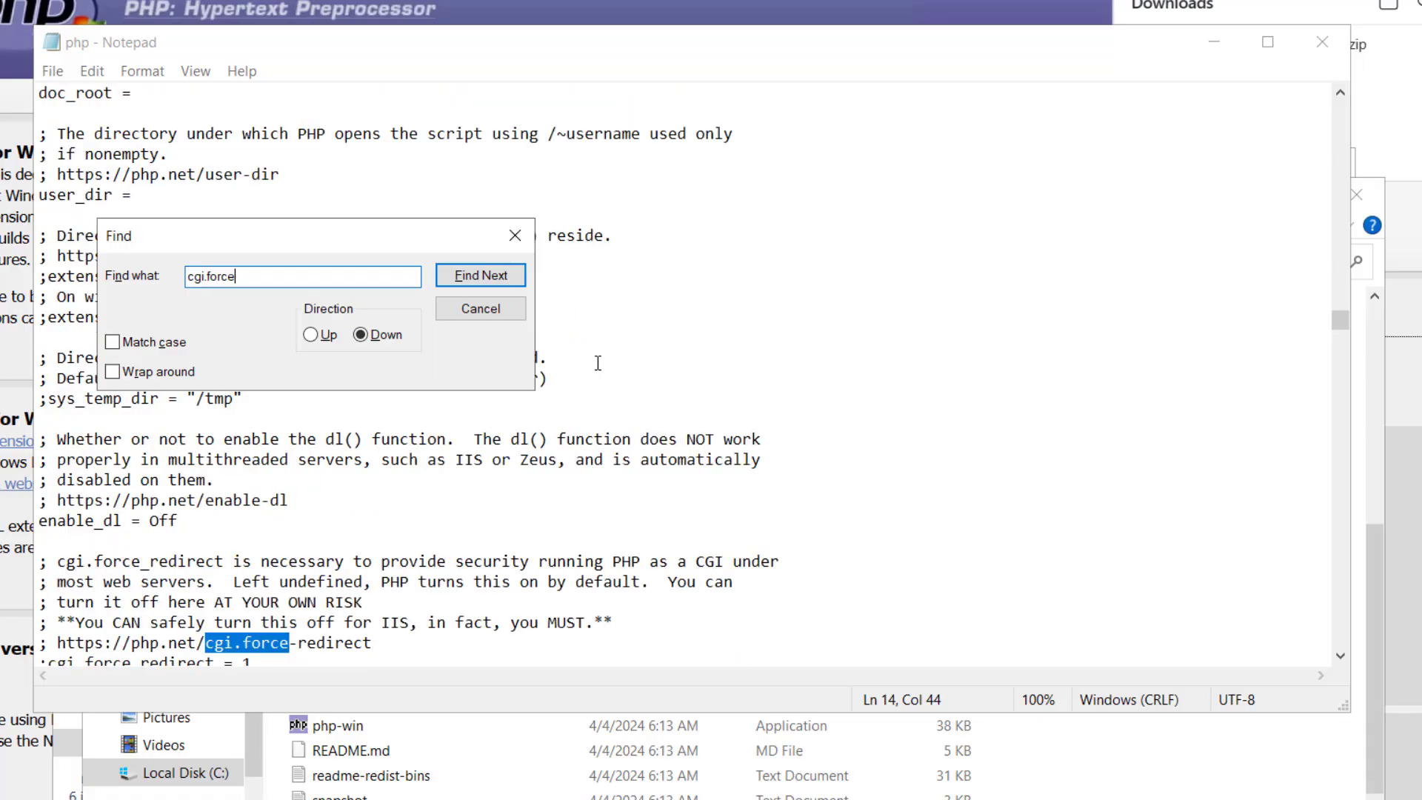
pyautogui.press('Return')
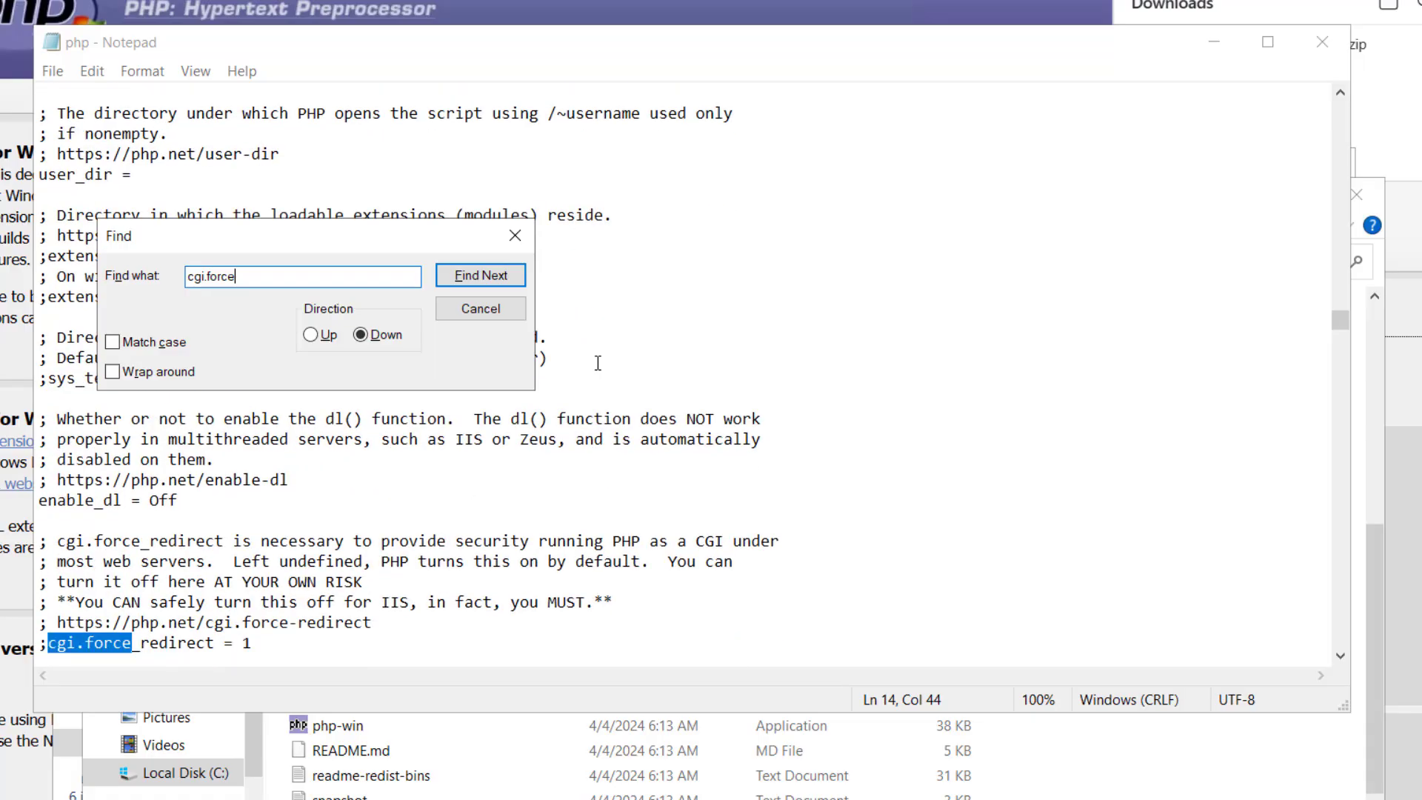
pyautogui.click(265, 648)
pyautogui.press('BackSpace')
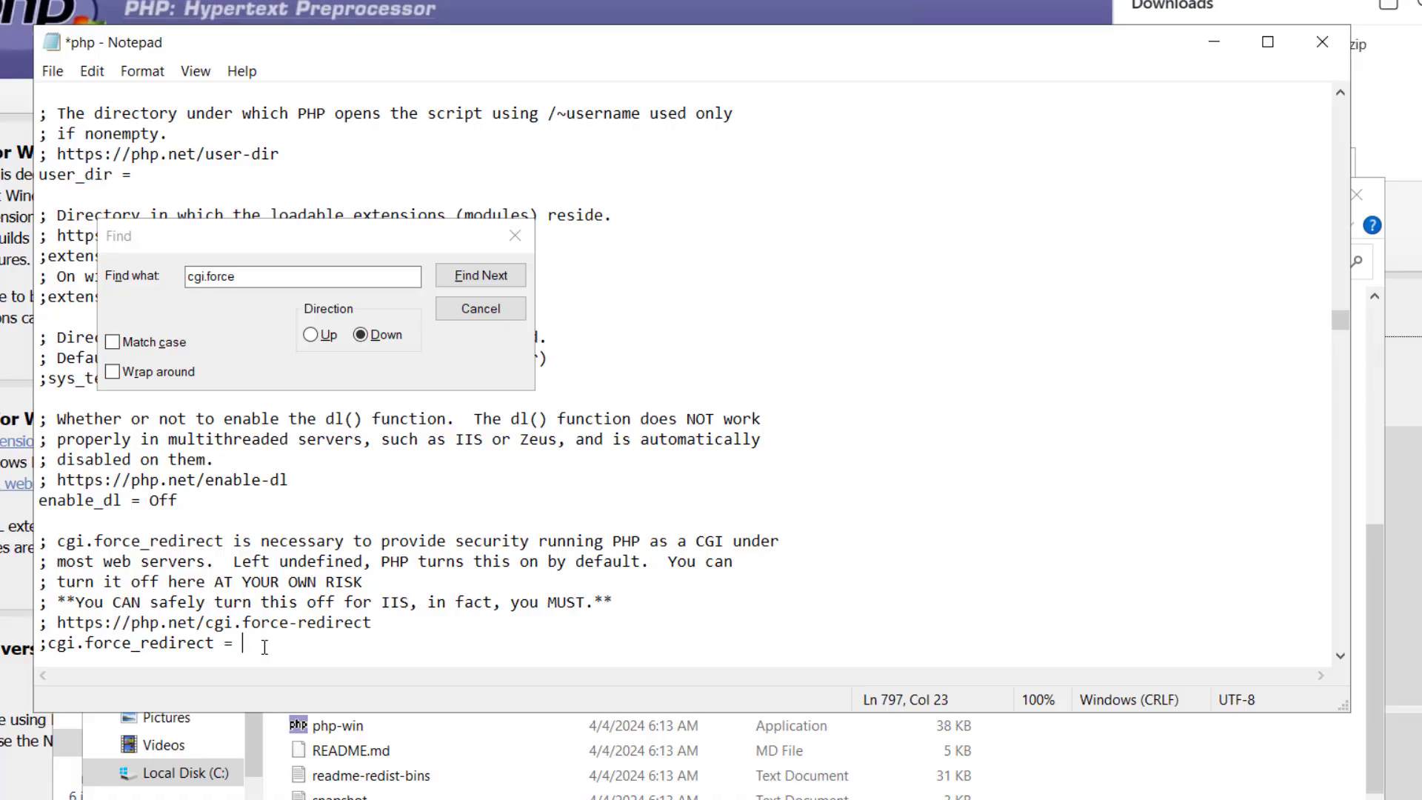
pyautogui.write('0')
pyautogui.press('Left')
pyautogui.press('Left')
pyautogui.press('Left')
pyautogui.press('Left')
pyautogui.press('Left')
pyautogui.press('Left')
pyautogui.press('Left')
pyautogui.press('Left')
pyautogui.press('Left')
pyautogui.press('Left')
pyautogui.press('Left')
pyautogui.press('Left')
pyautogui.press('Left')
pyautogui.press('Left')
pyautogui.press('Left')
pyautogui.press('Left')
pyautogui.press('Left')
pyautogui.press('BackSpace')
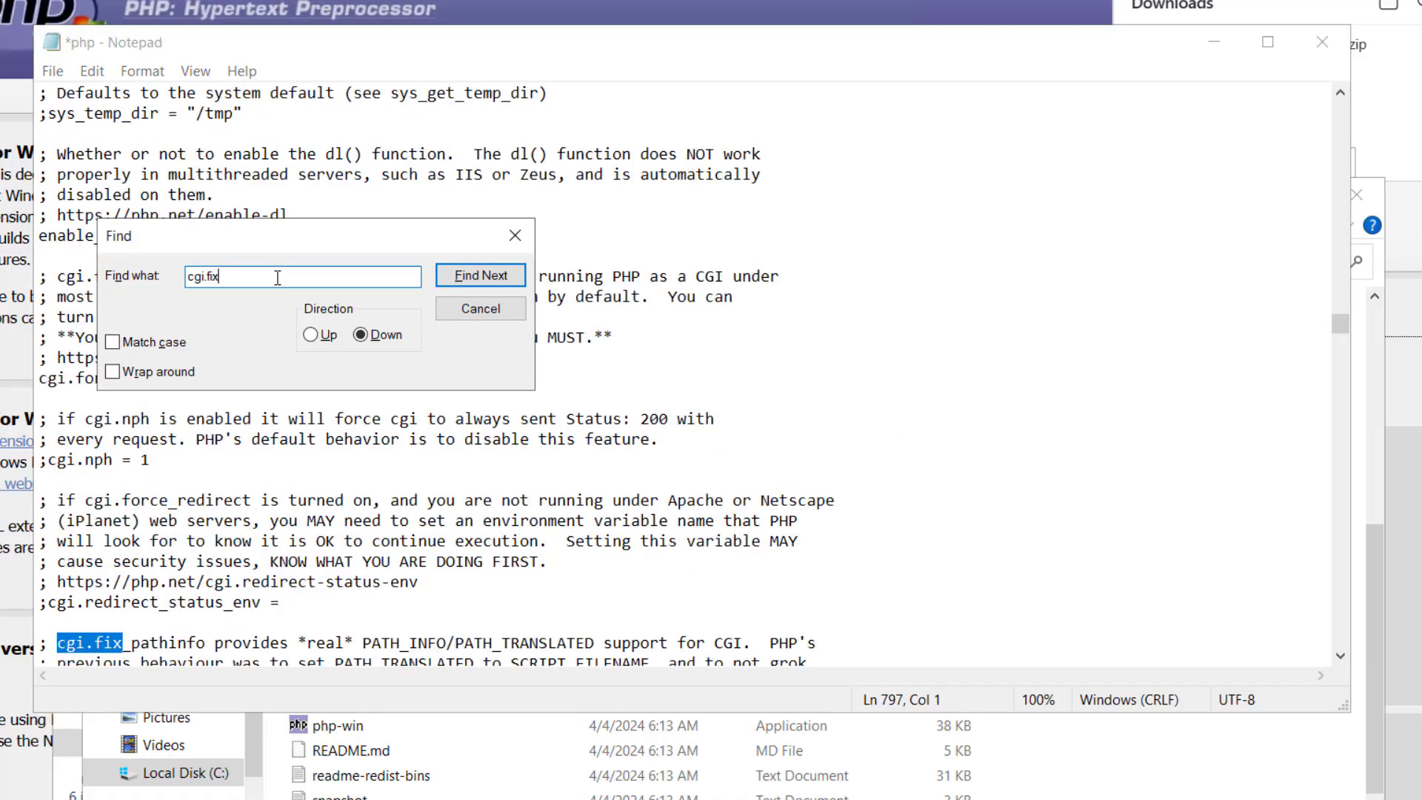
# Find the cgi.fix_pathinfo=1 directive and uncomment it by removing its leading semicolon
pyautogui.press('Return')
pyautogui.press('Return')
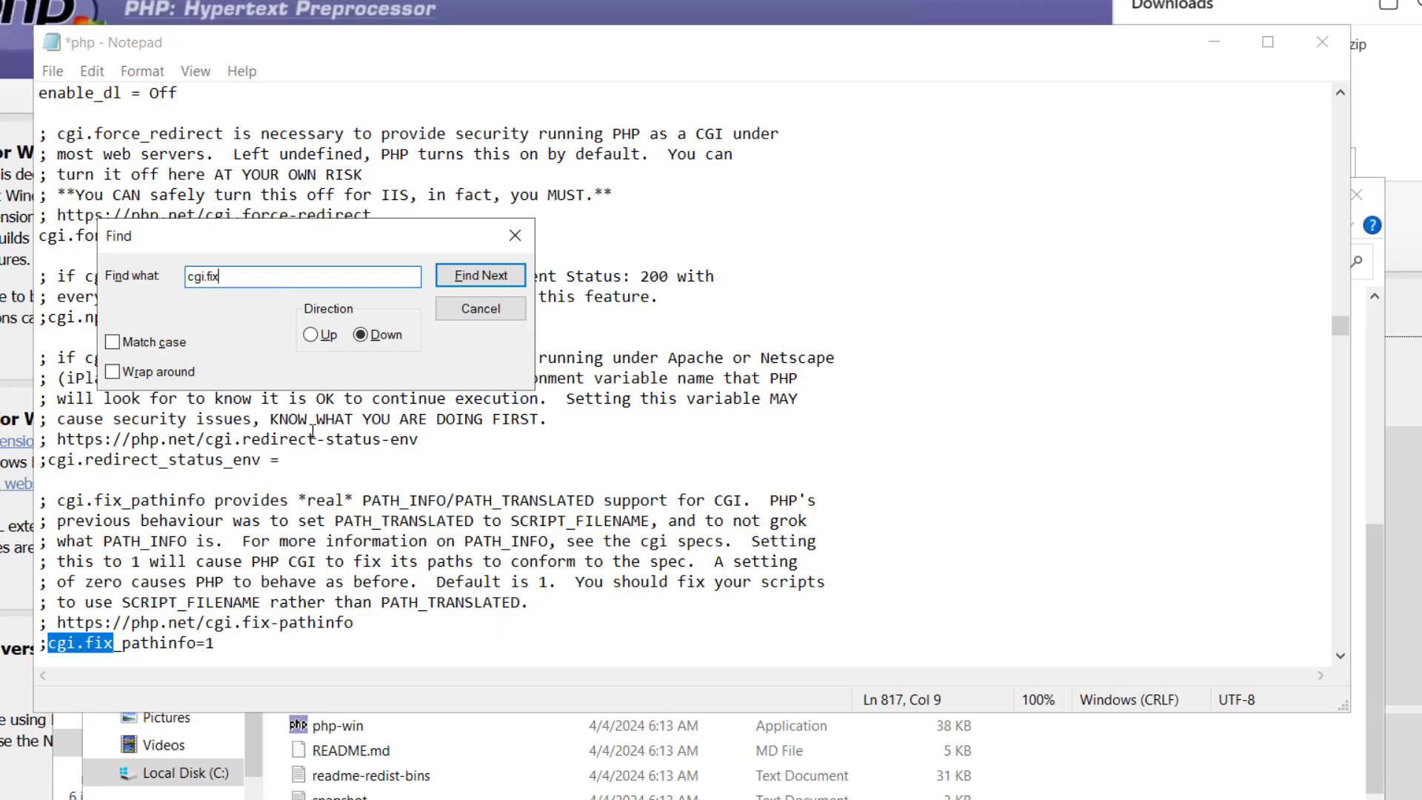
pyautogui.click(54, 650)
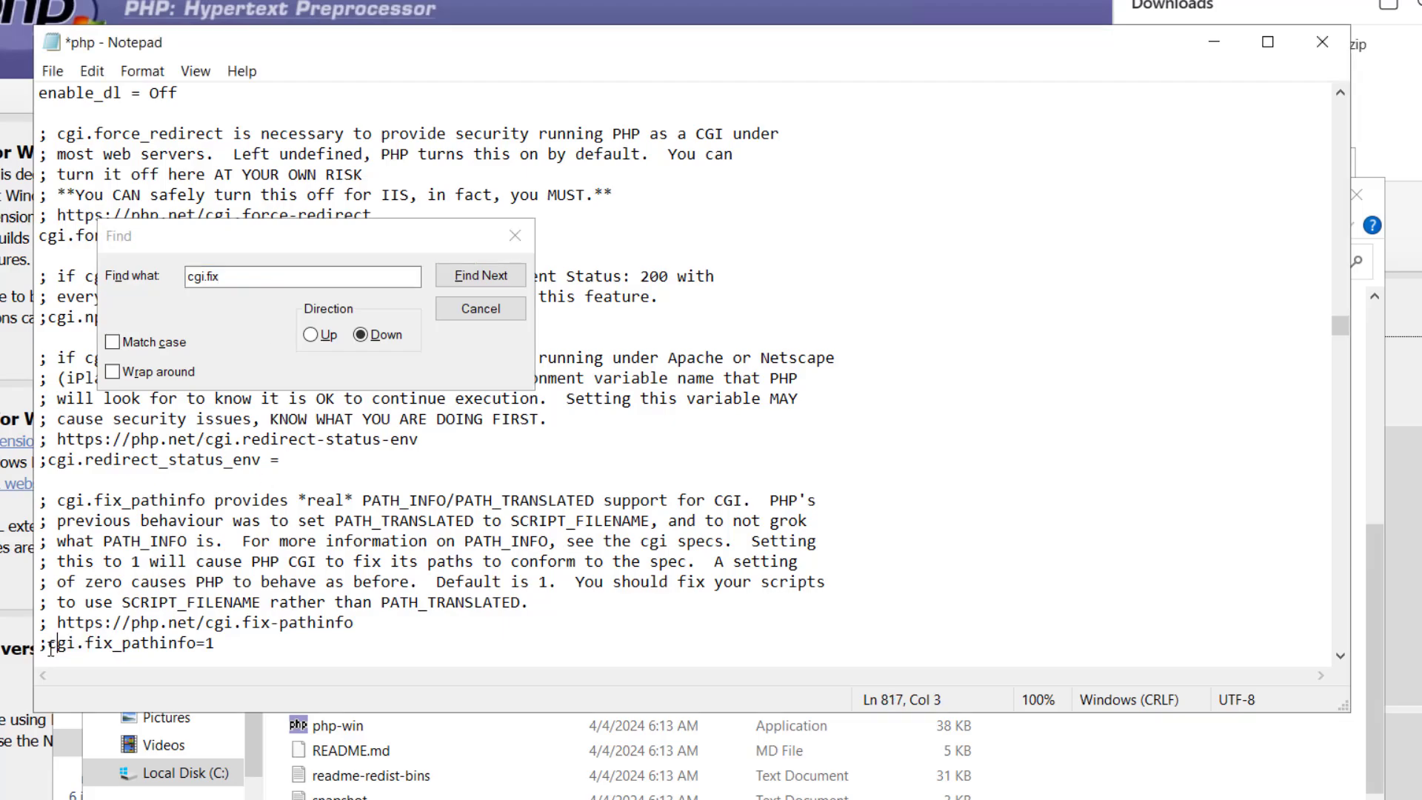
pyautogui.press('BackSpace')
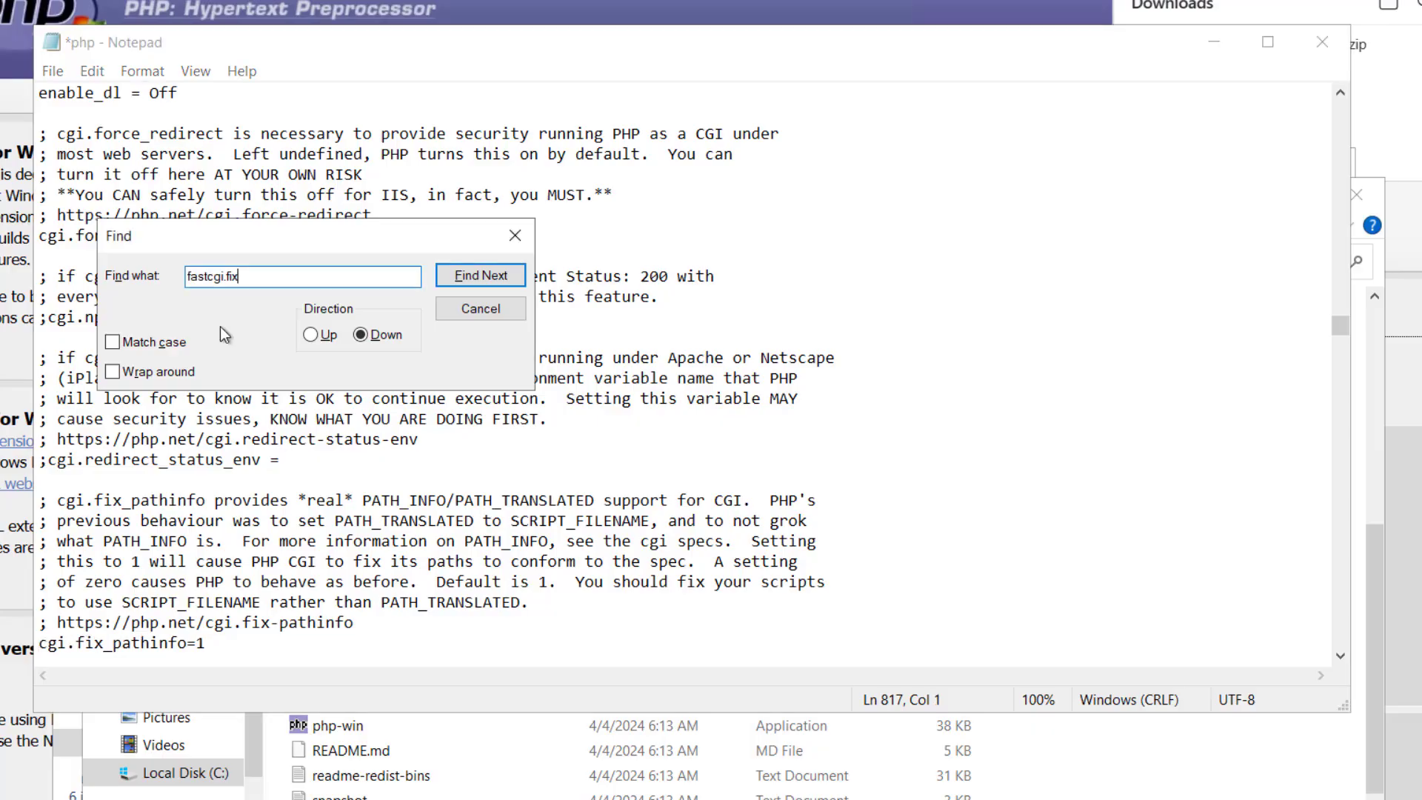
# Search for fastcgi.imp and uncomment the fastcgi.impersonate = 1 directive
pyautogui.press('BackSpace')
pyautogui.press('BackSpace')
pyautogui.press('BackSpace')
pyautogui.write('imp')
pyautogui.press('Return')
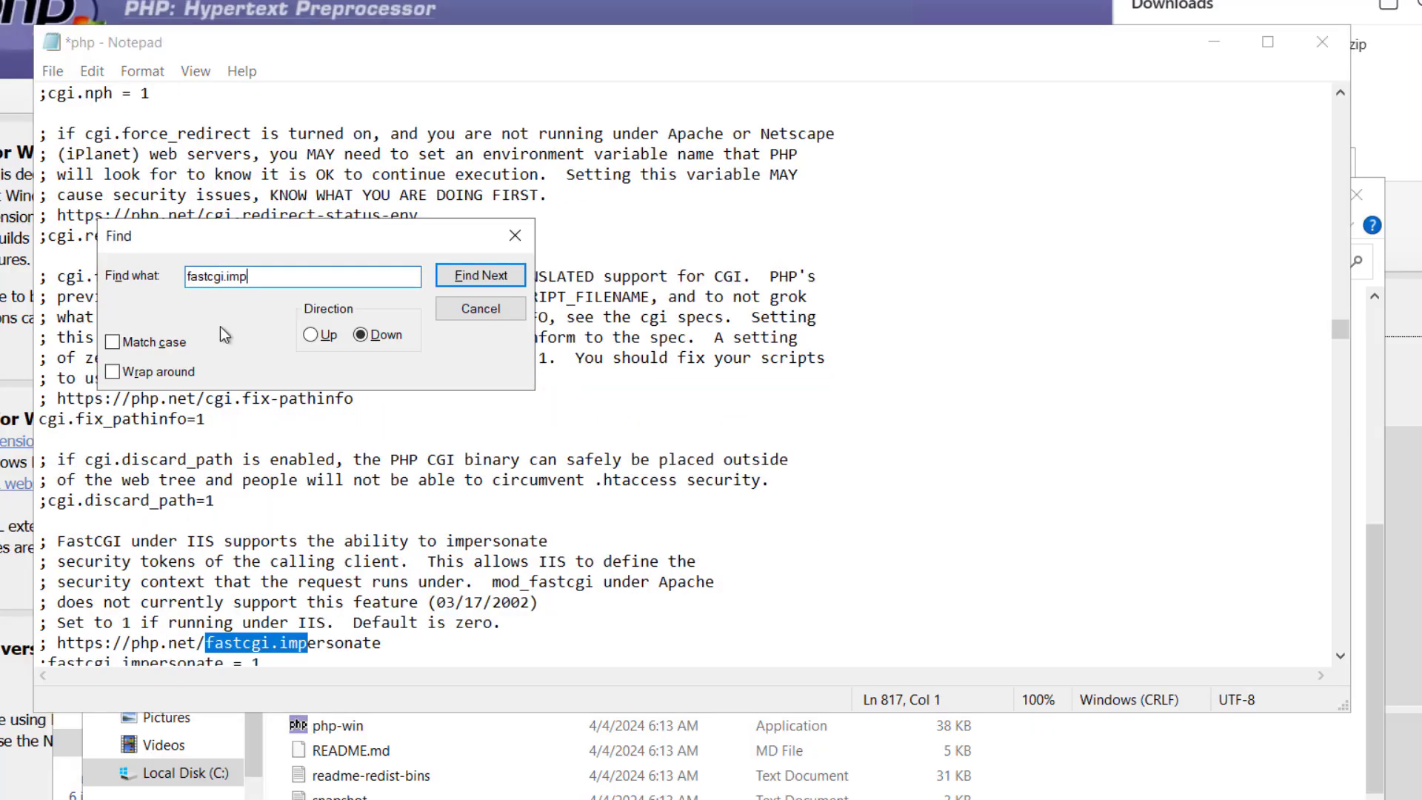
pyautogui.press('Return')
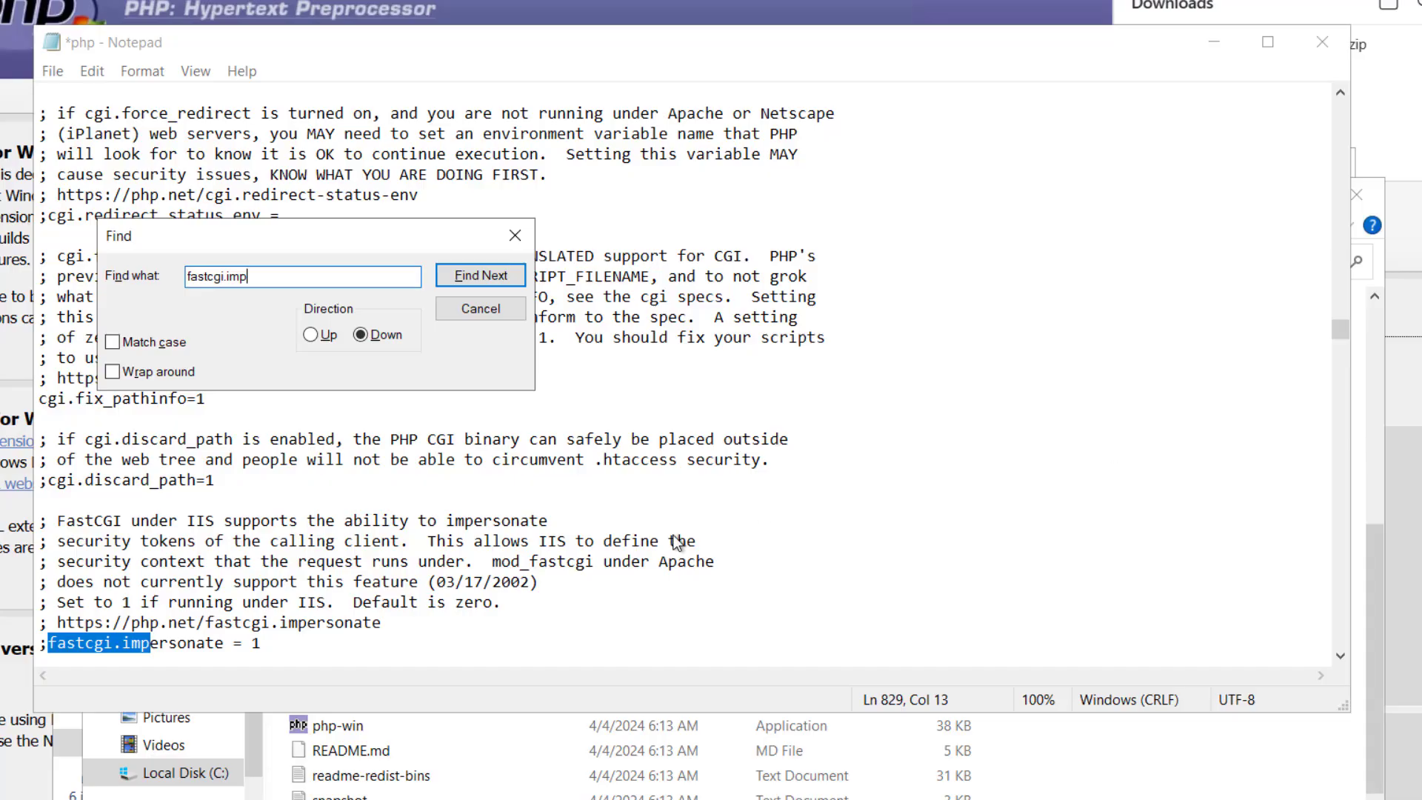
pyautogui.click(49, 645)
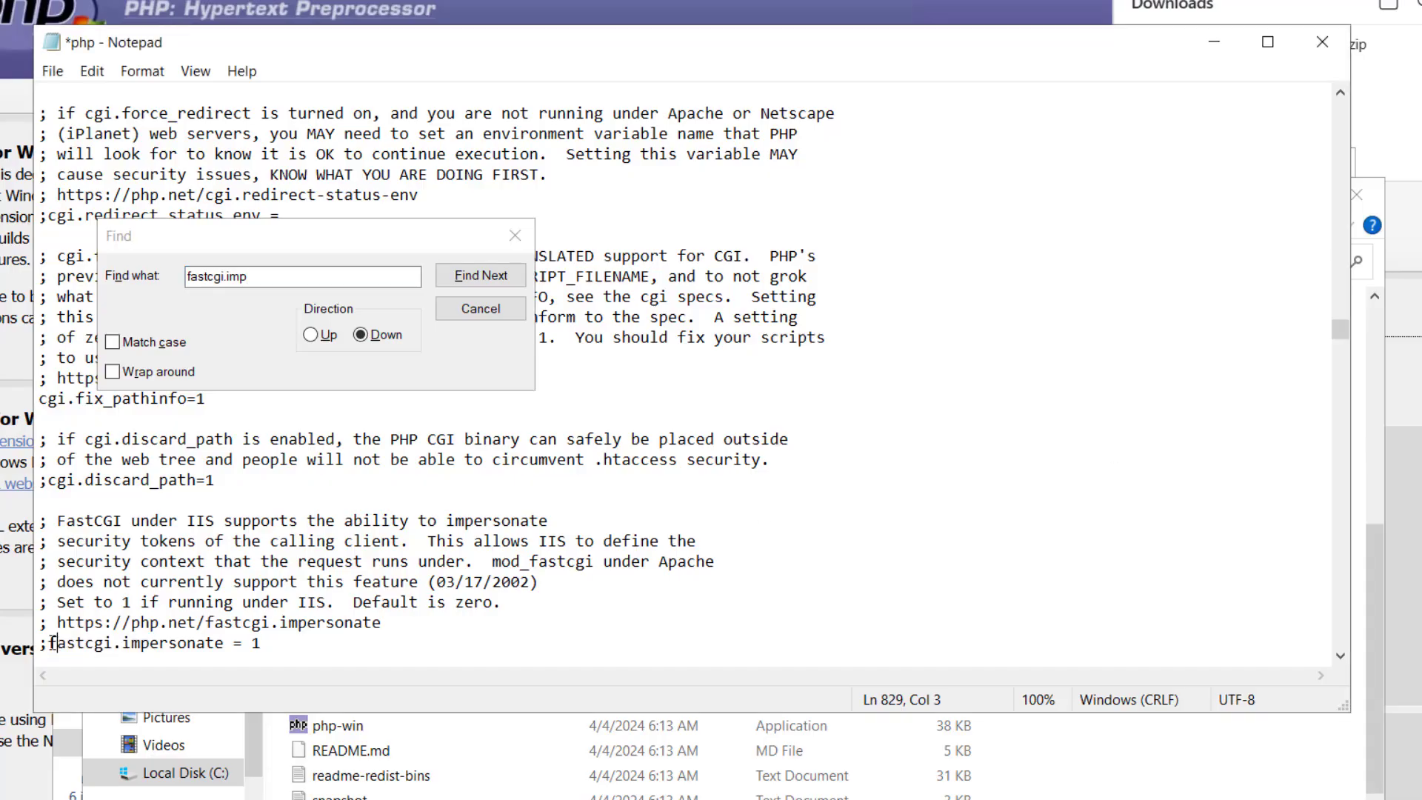
pyautogui.press('BackSpace')
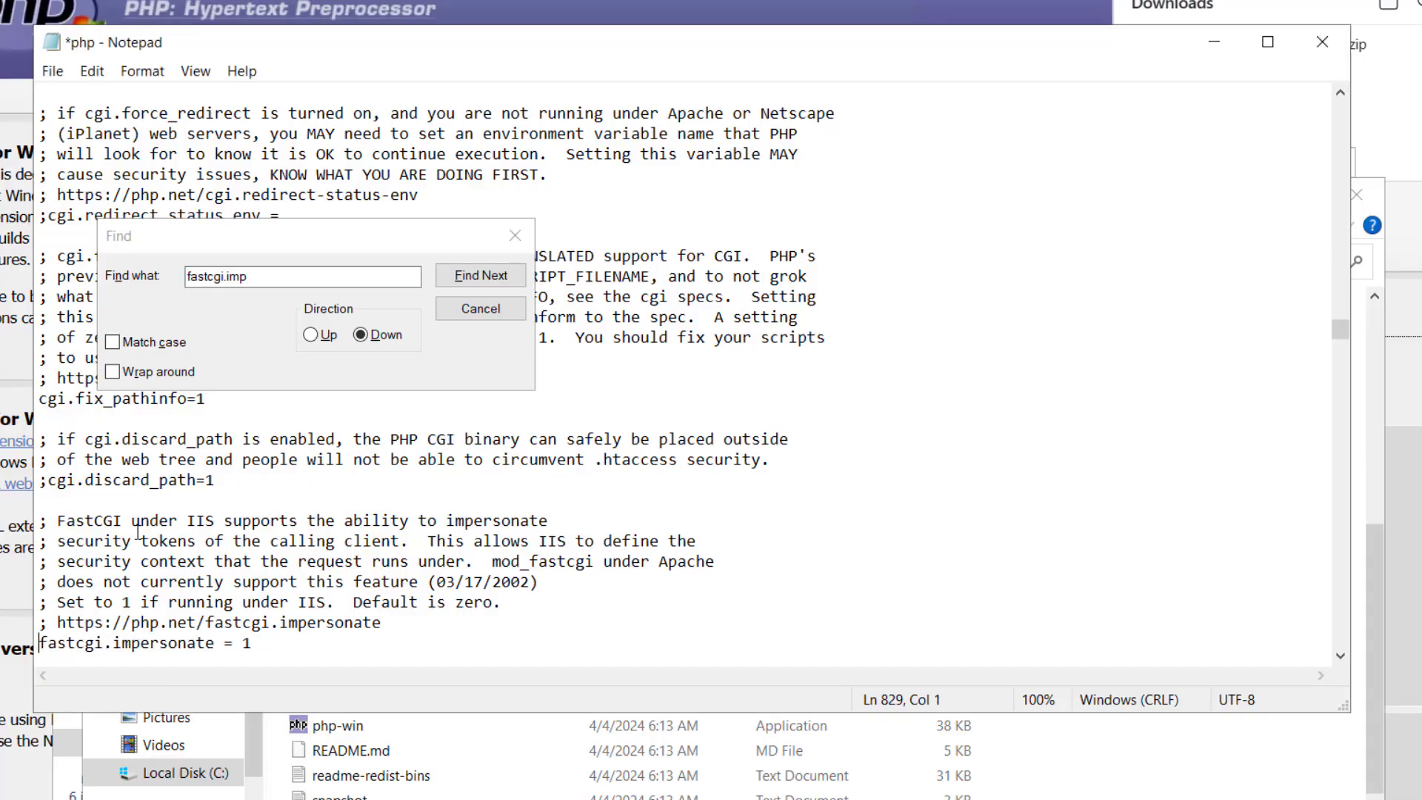
# Search for fastcgi.log and uncomment the fastcgi.logging = 0 directive
pyautogui.click(260, 276)
pyautogui.press('BackSpace')
pyautogui.press('BackSpace')
pyautogui.press('BackSpace')
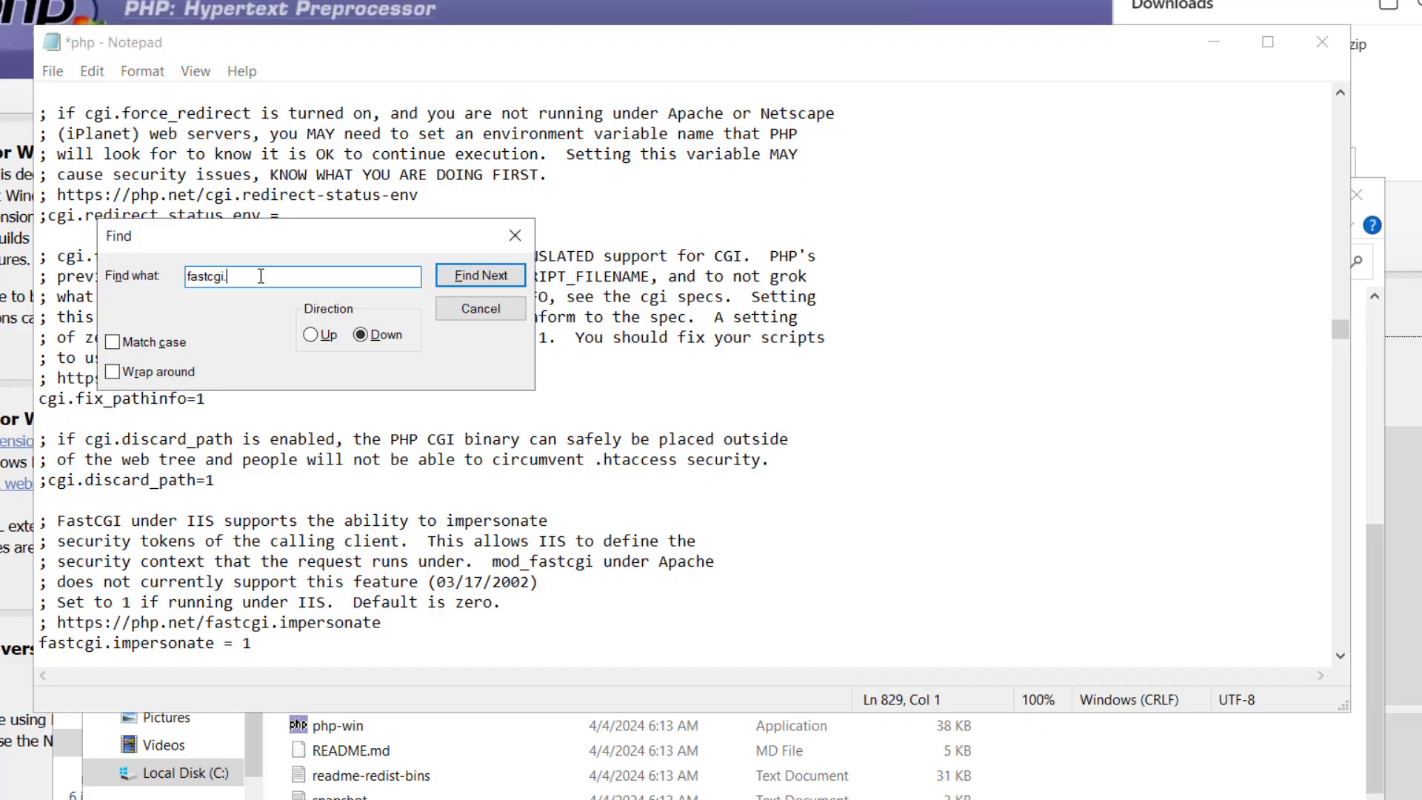
pyautogui.write('logi')
pyautogui.press('Return')
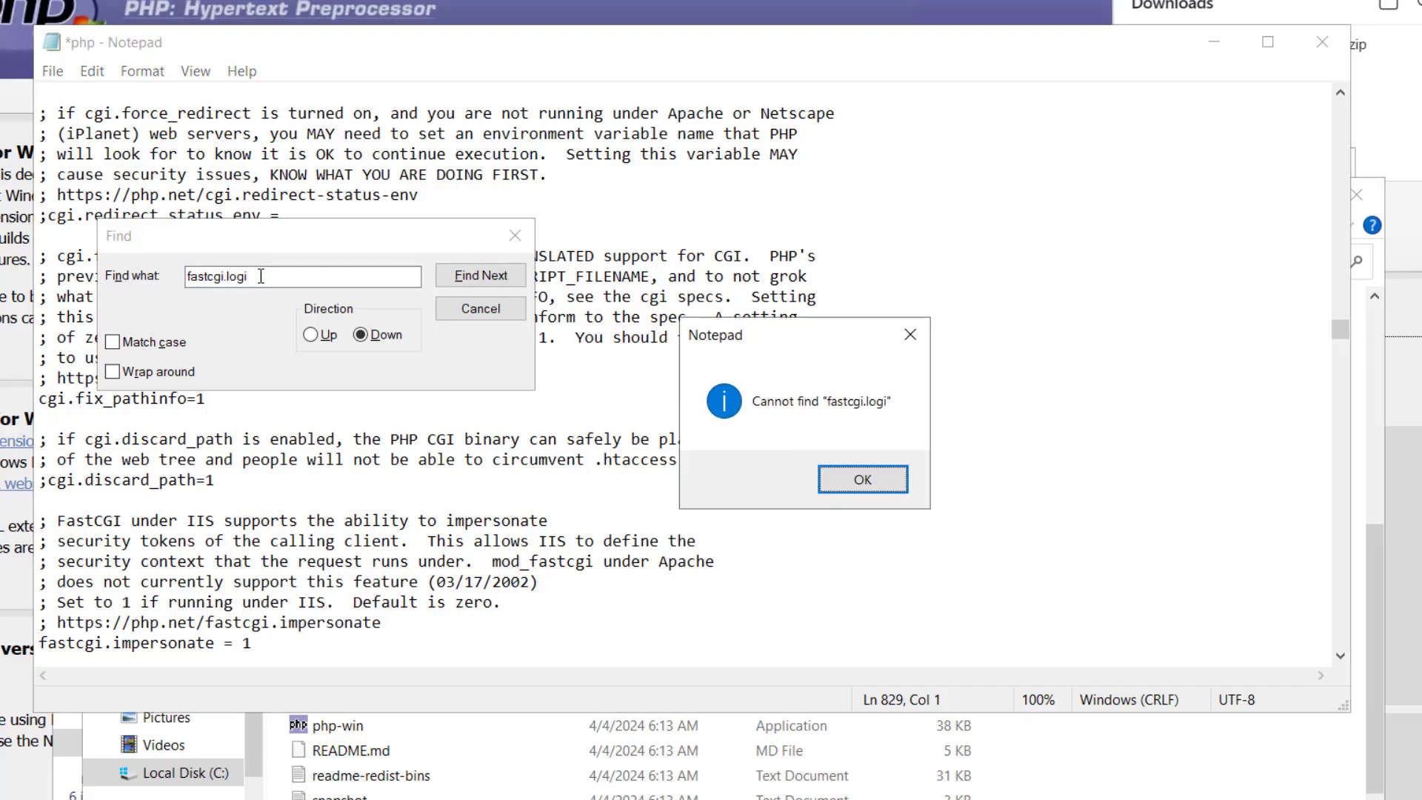
pyautogui.press('Return')
pyautogui.press('BackSpace')
pyautogui.press('Return')
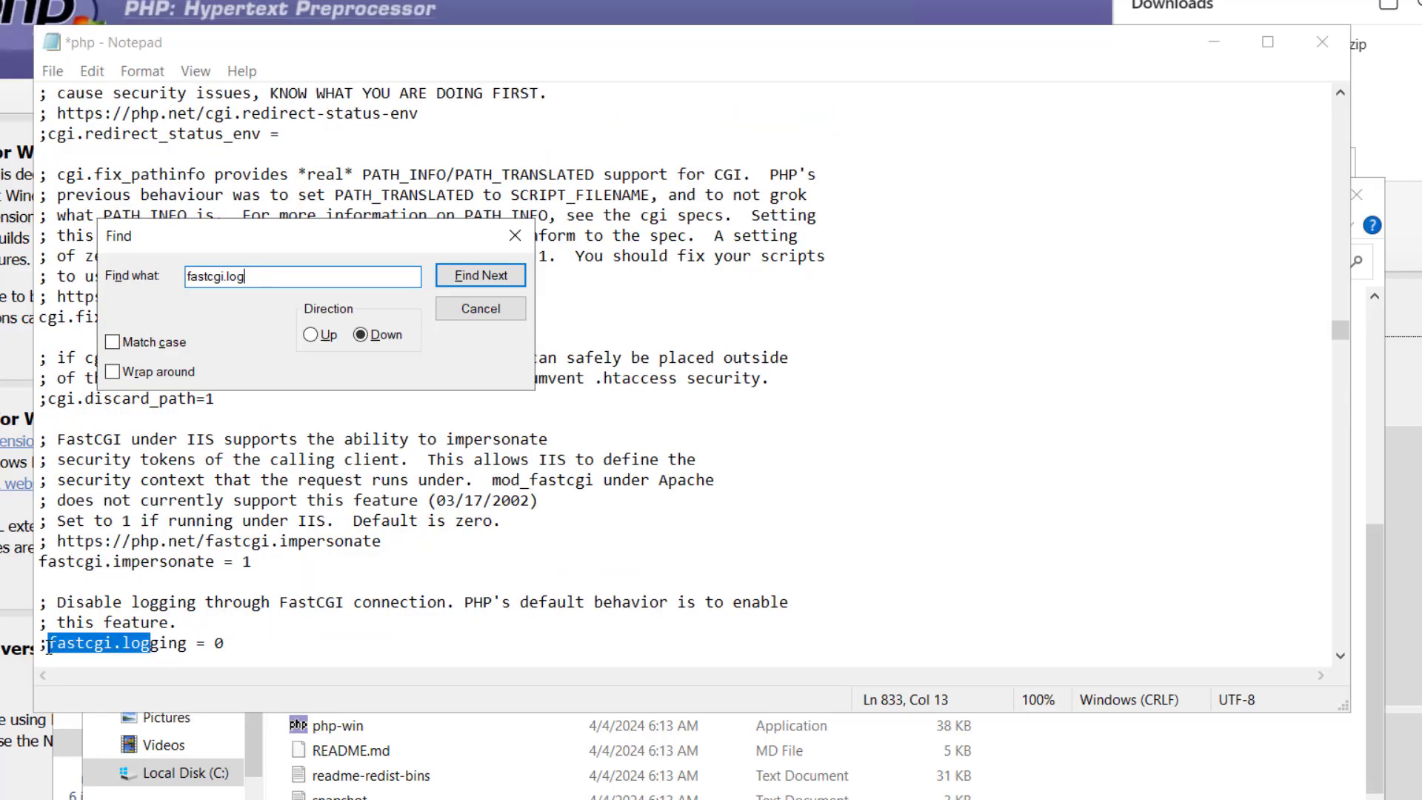
pyautogui.click(48, 643)
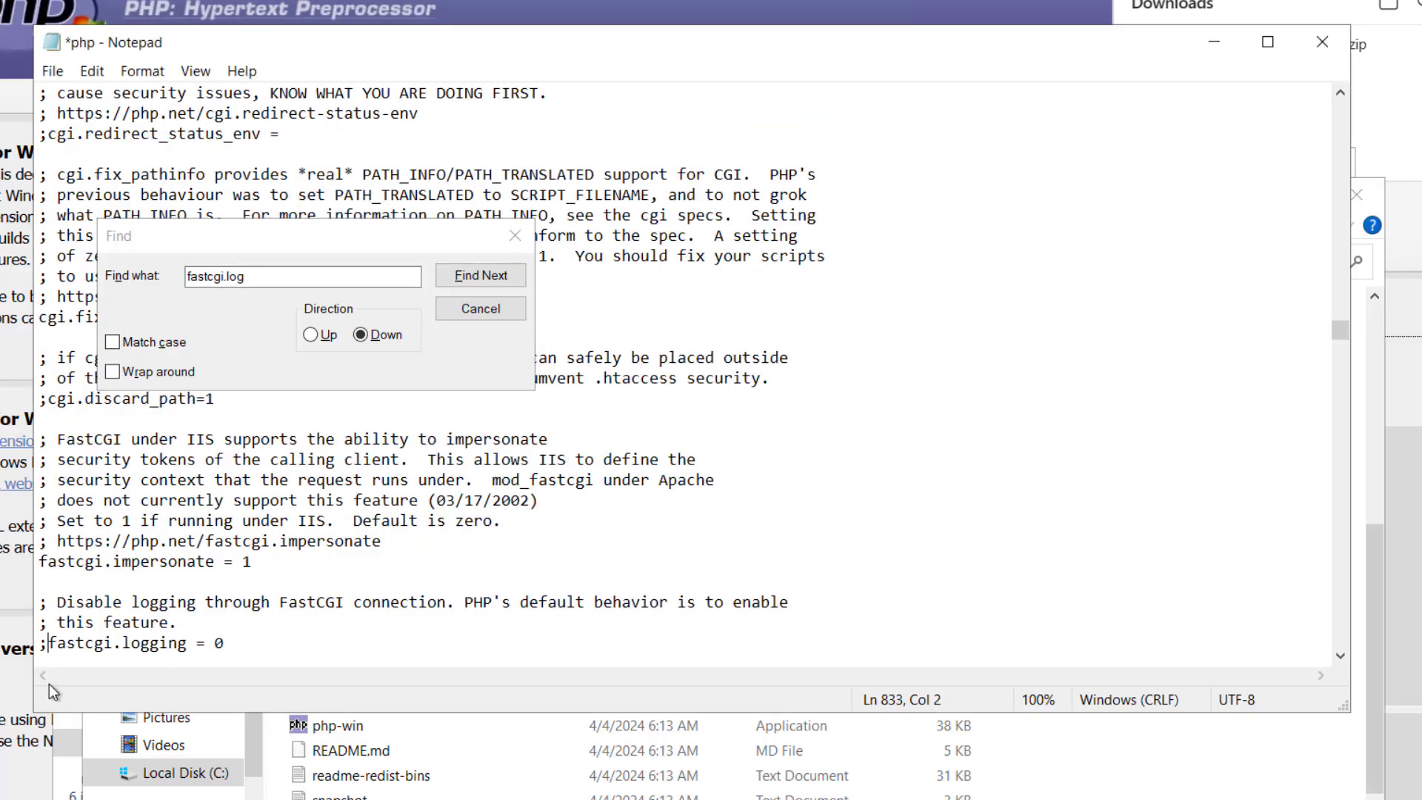
pyautogui.press('BackSpace')
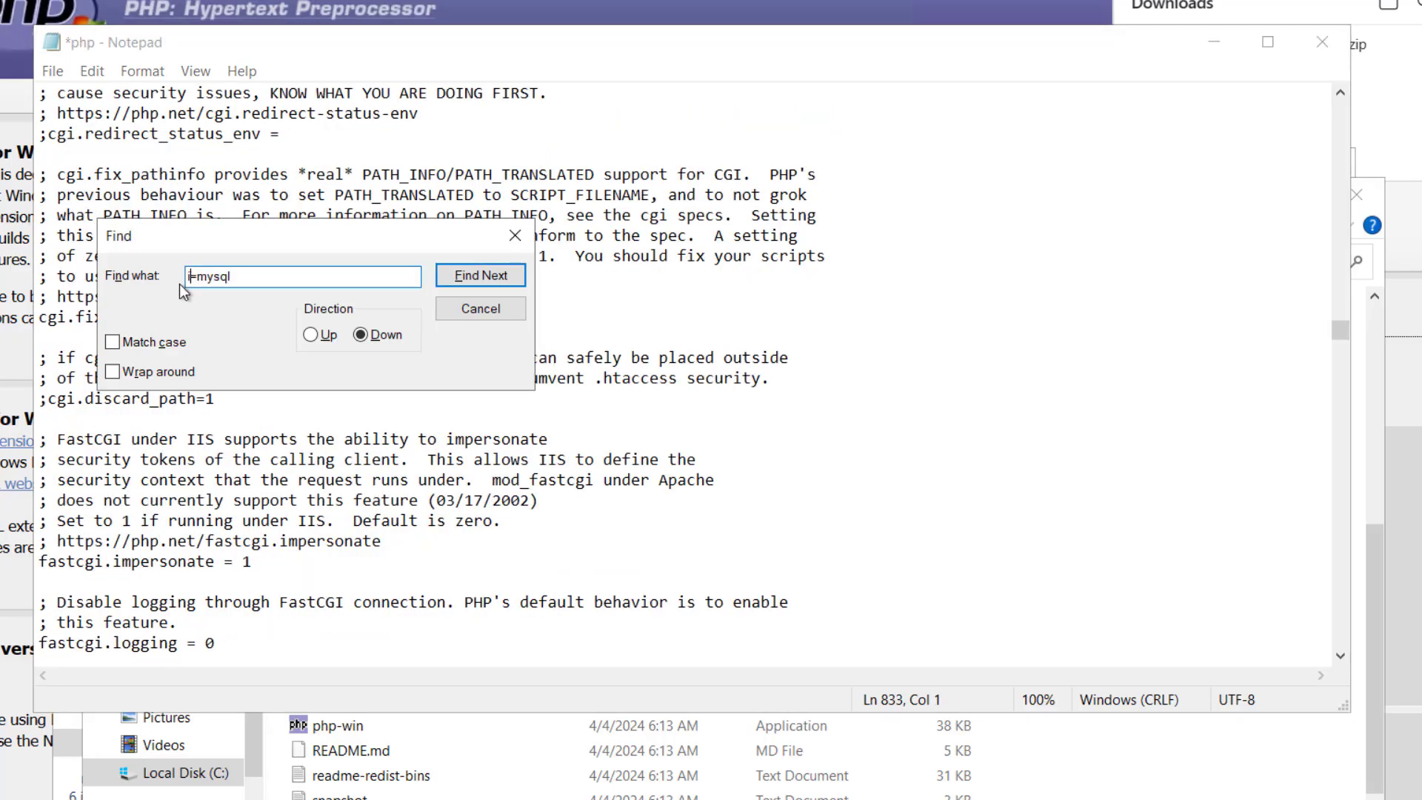
pyautogui.press('BackSpace')
# Search for extension=mysql and enable the mysqli extension by uncommenting its line in the Windows extensions list
pyautogui.write('extension')
pyautogui.press('Return')
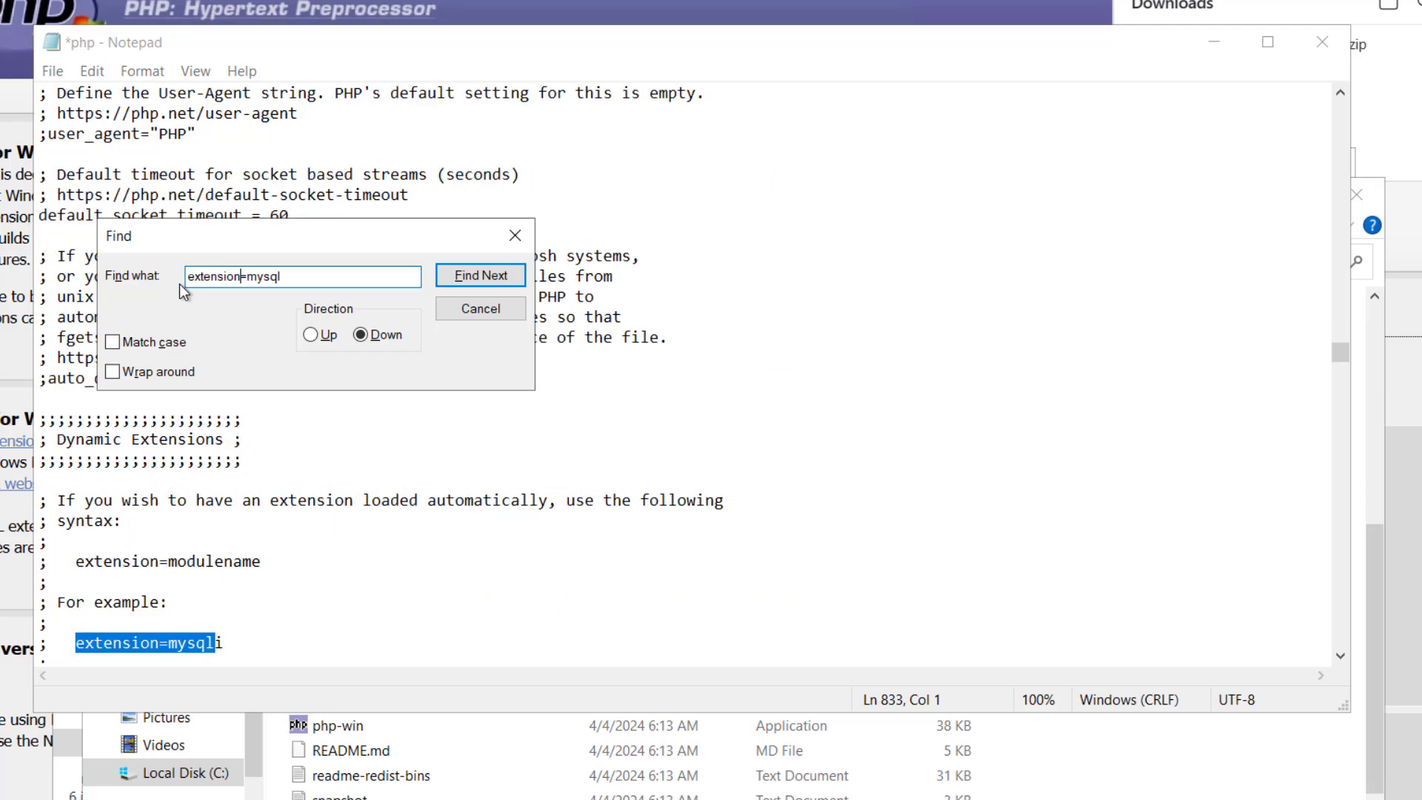
pyautogui.press('Return')
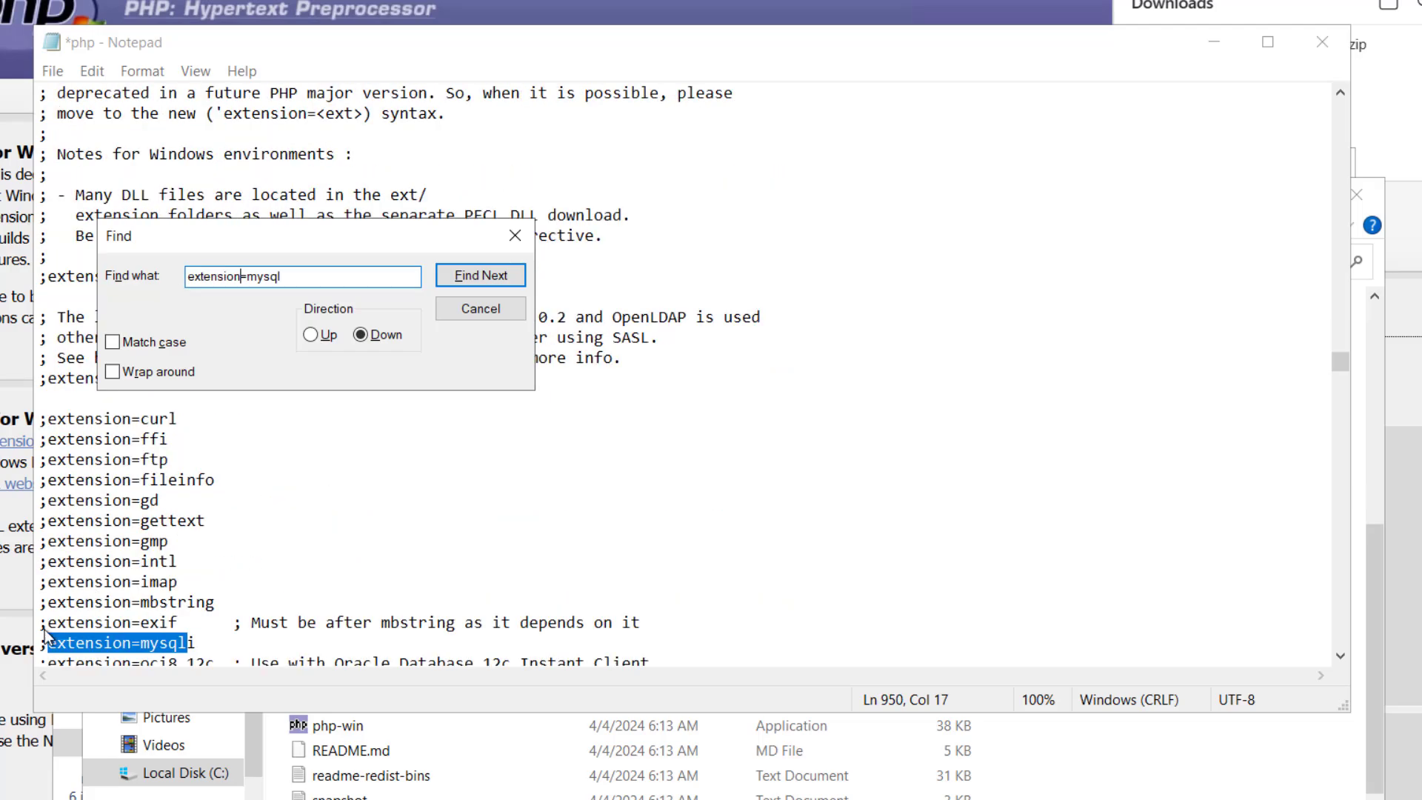
pyautogui.click(45, 643)
pyautogui.press('BackSpace')
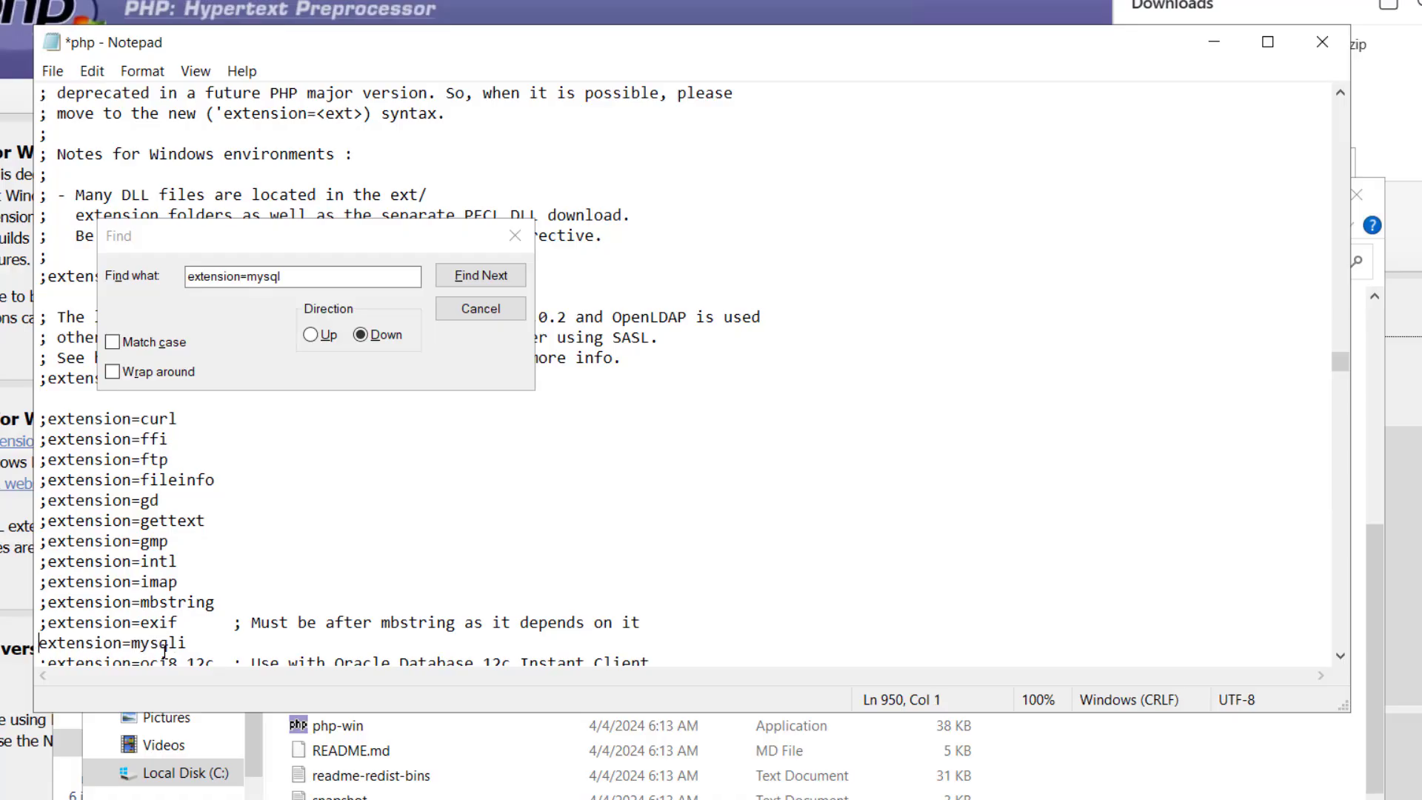
# Search for extension=pdo and enable the pdo_mysql extension by uncommenting its line
pyautogui.click(315, 276)
pyautogui.press('BackSpace')
pyautogui.press('BackSpace')
pyautogui.press('BackSpace')
pyautogui.press('BackSpace')
pyautogui.press('BackSpace')
pyautogui.press('BackSpace')
pyautogui.write('=pdo')
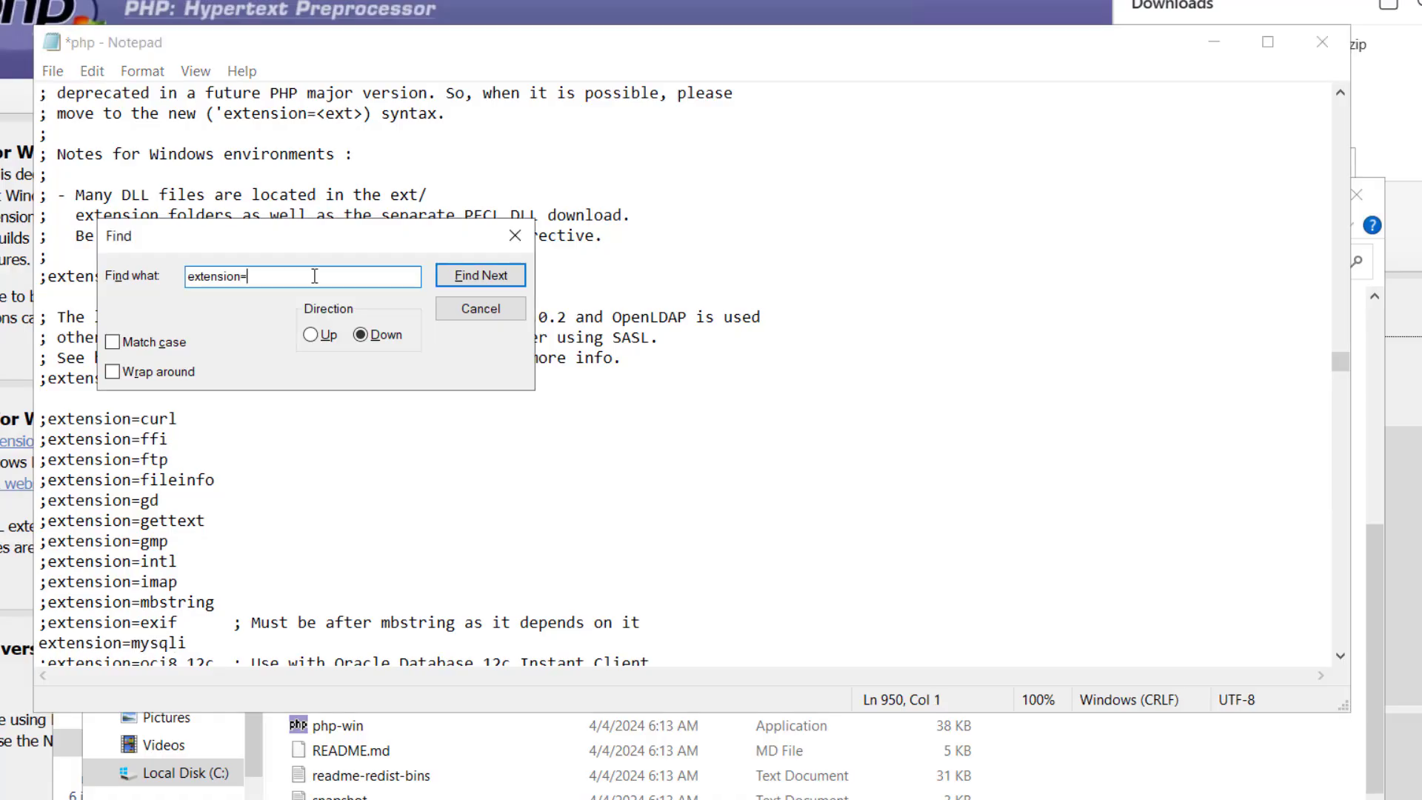
pyautogui.press('Return')
pyautogui.press('Return')
pyautogui.click(47, 643)
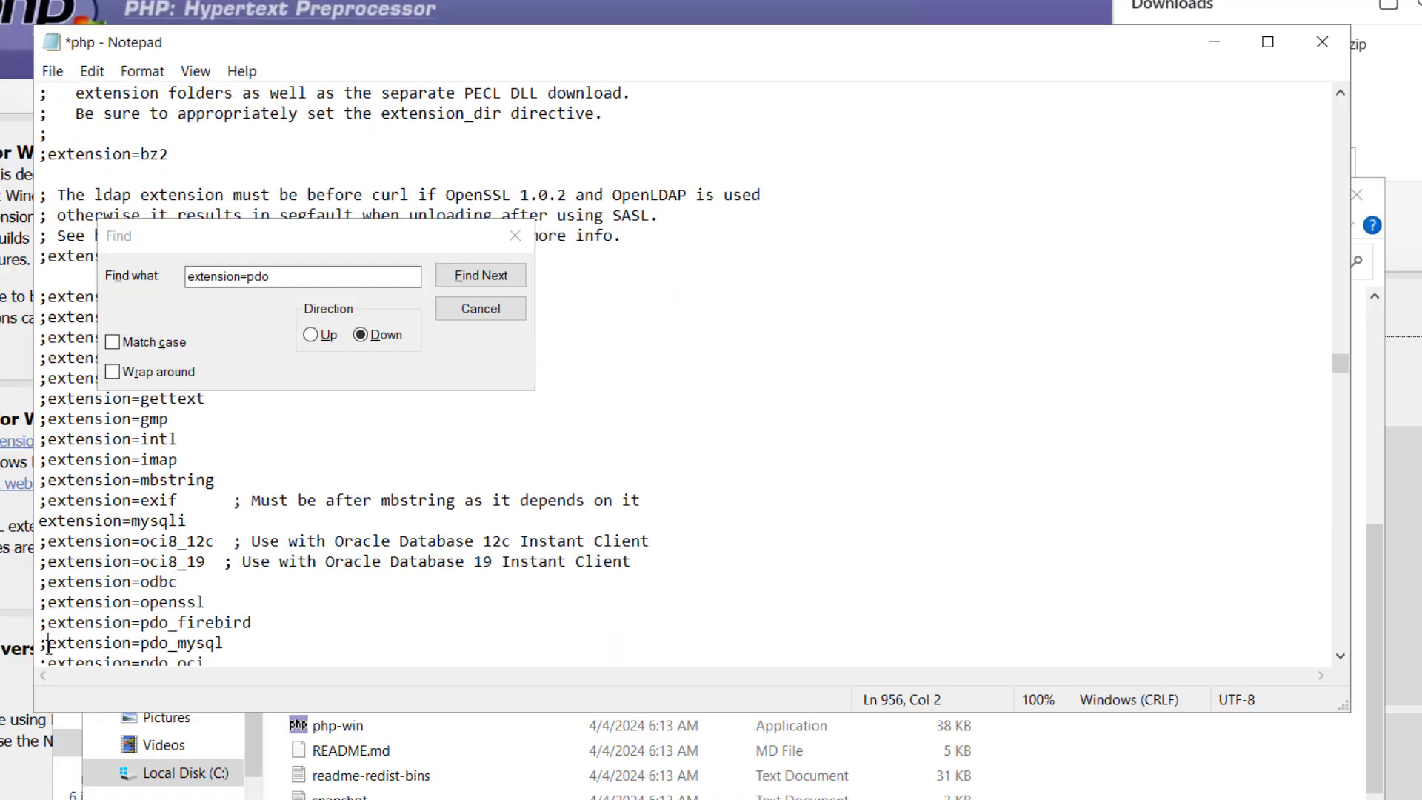
pyautogui.press('BackSpace')
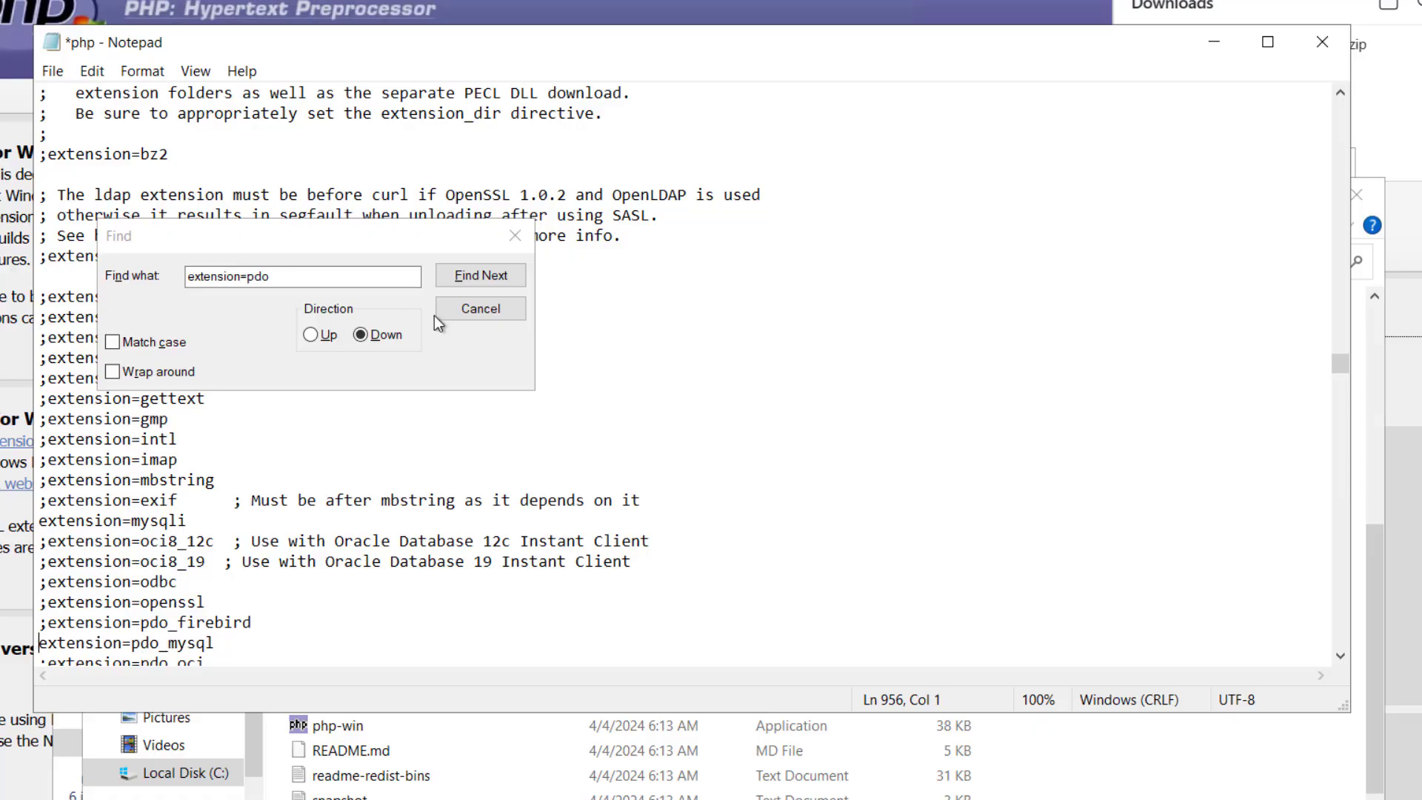
# Save the edited php.ini and close it along with the php and Downloads folder windows
pyautogui.click(481, 308)
pyautogui.click(53, 70)
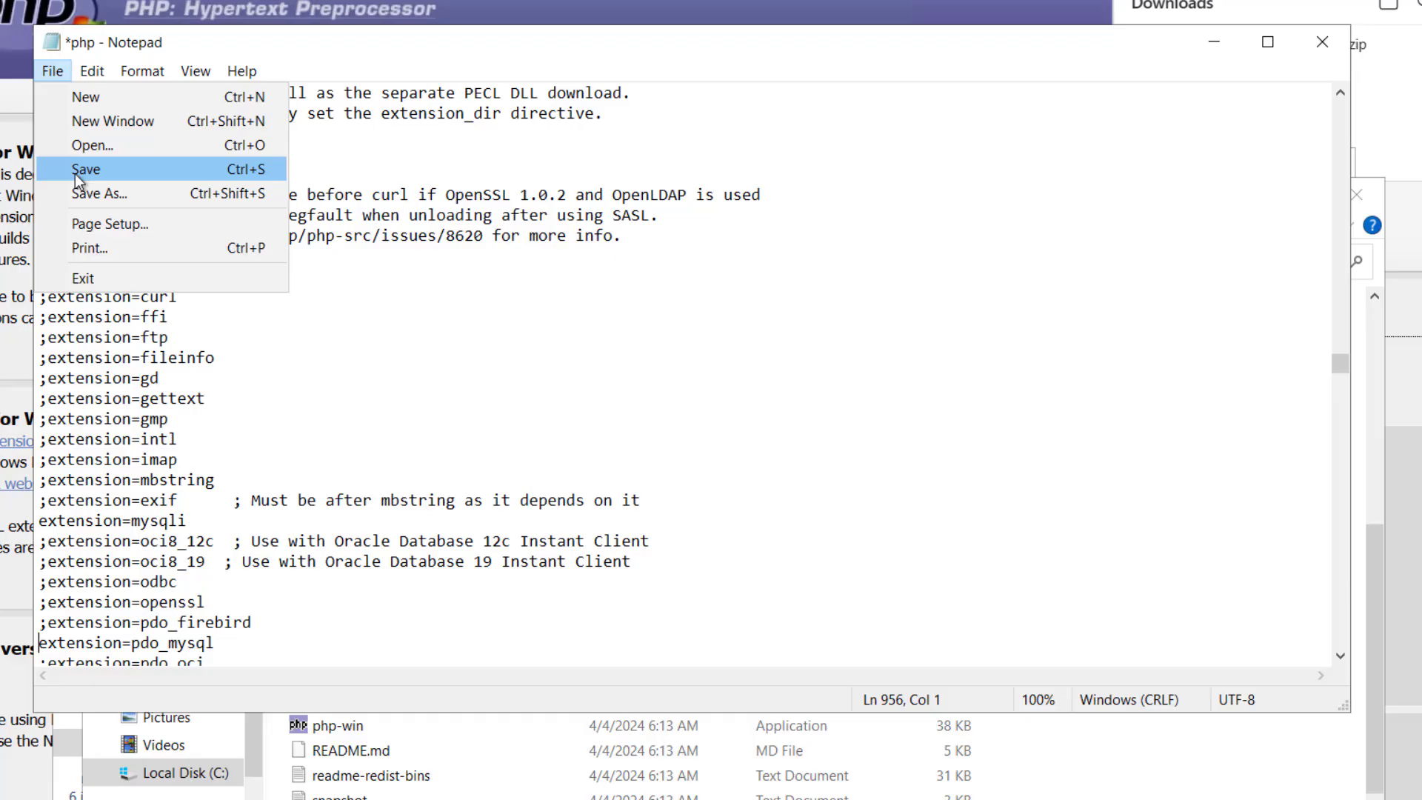
pyautogui.click(82, 166)
pyautogui.click(1322, 42)
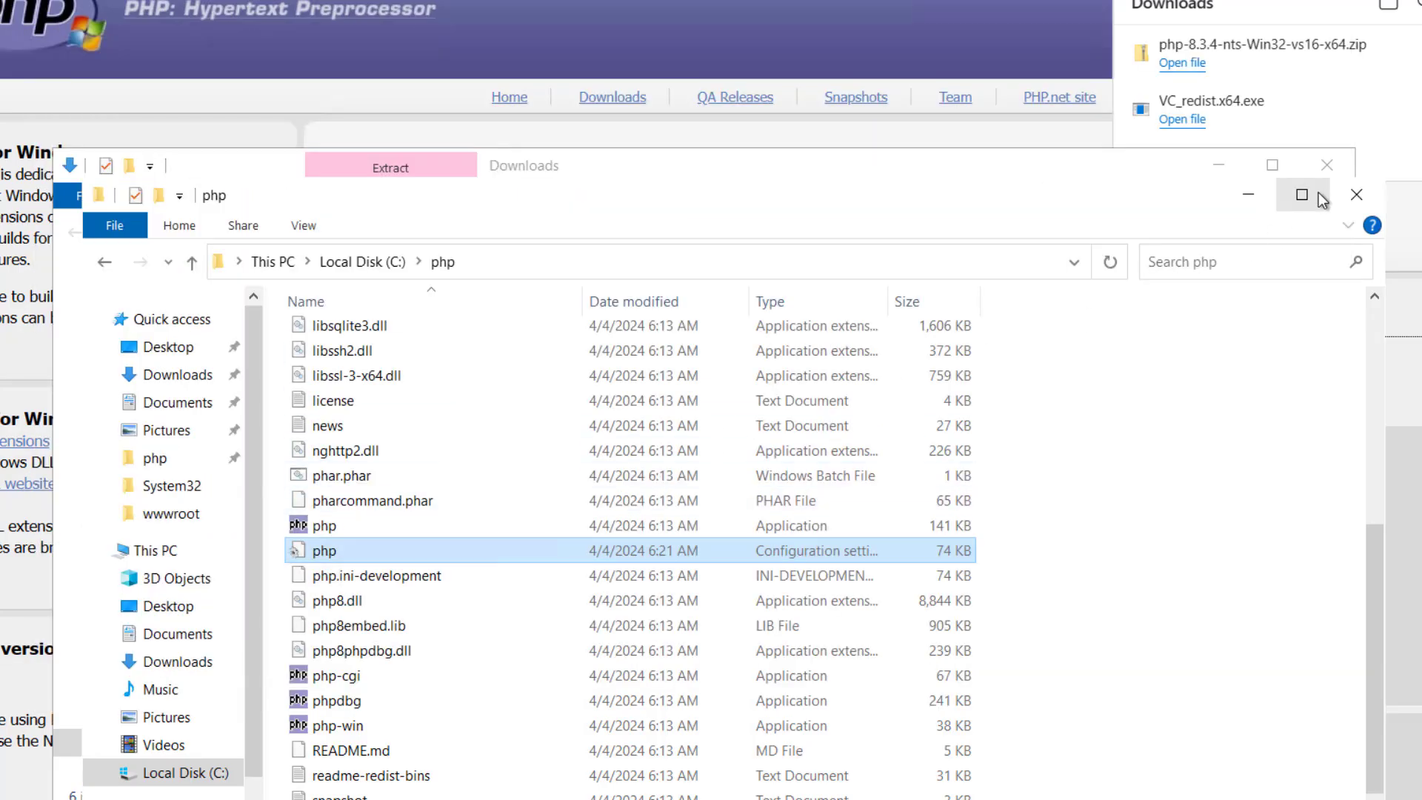
pyautogui.click(1354, 194)
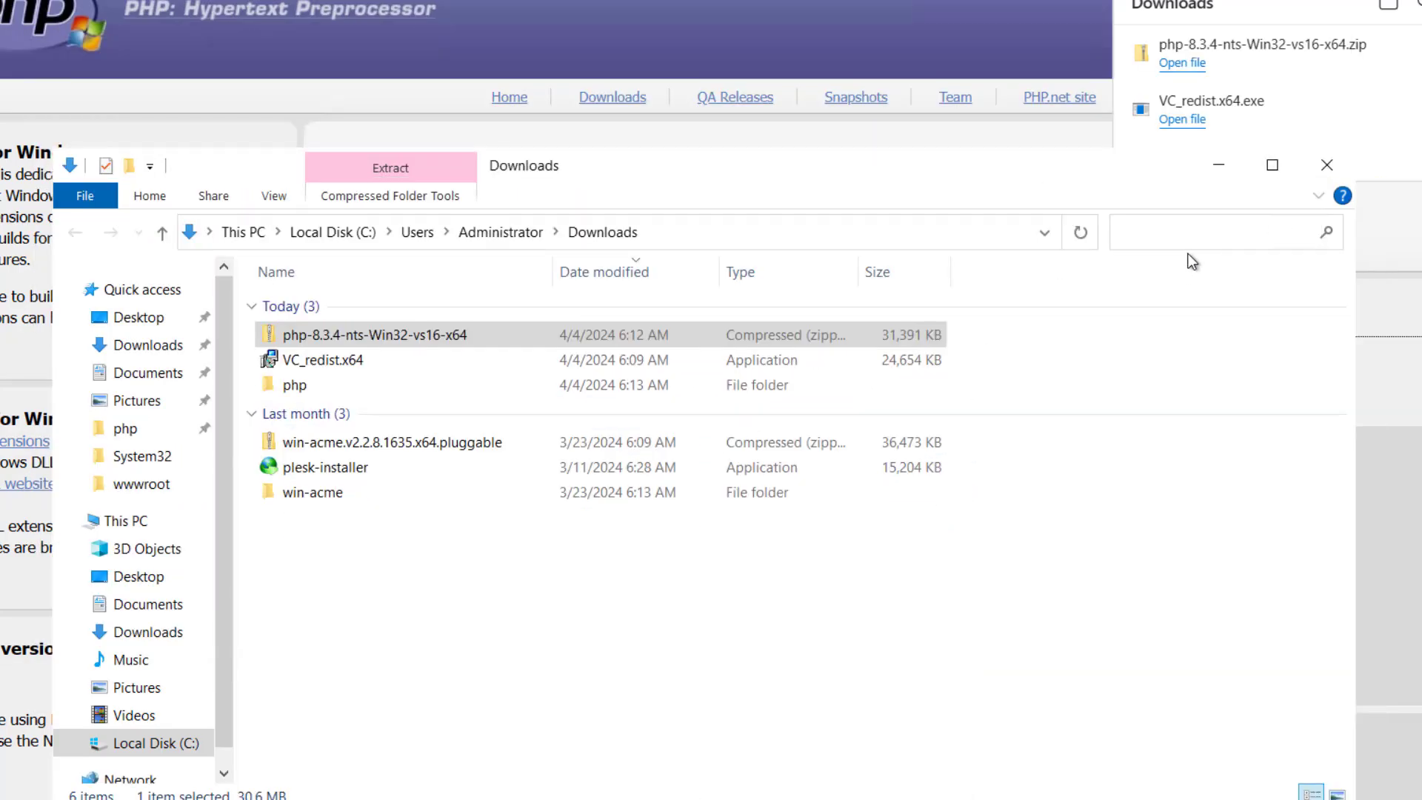
pyautogui.click(1323, 166)
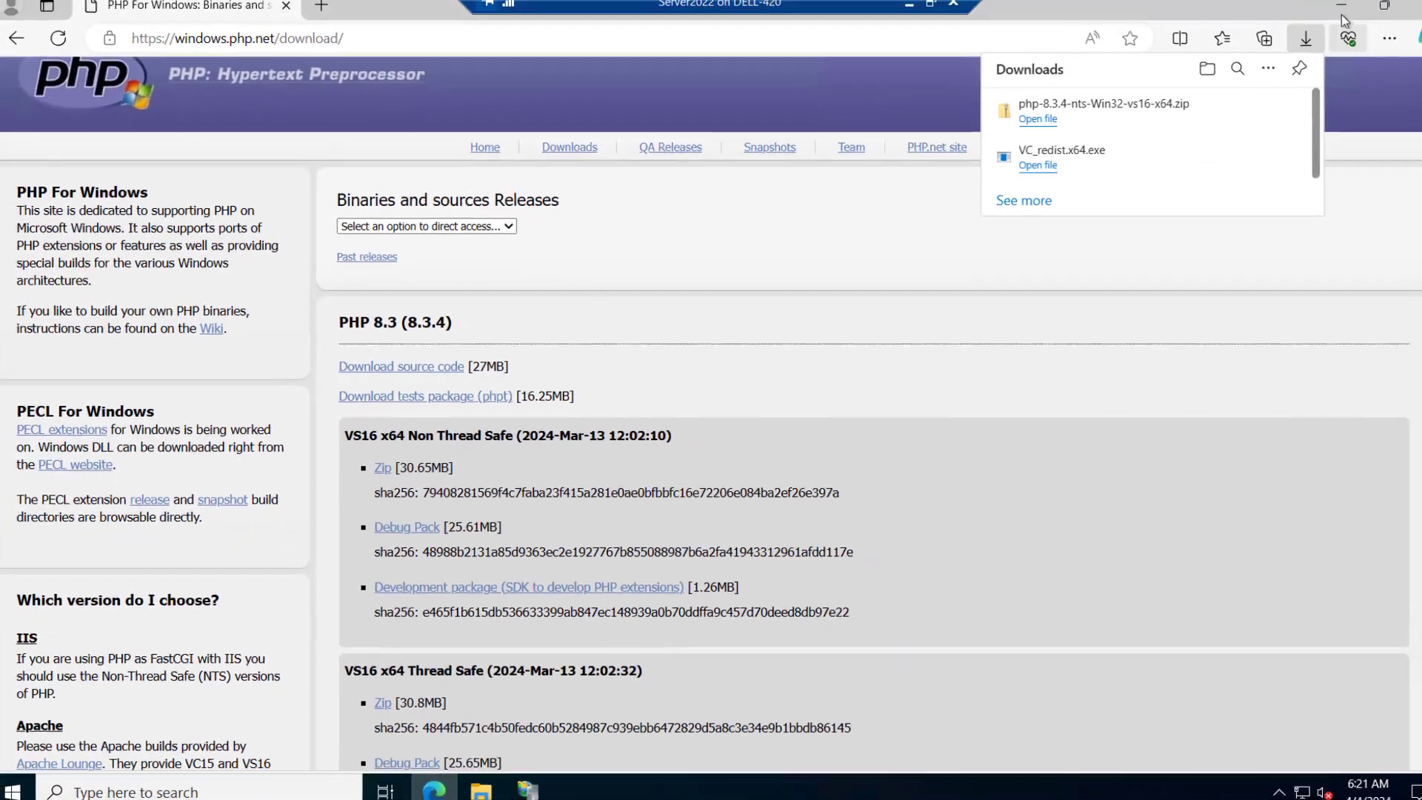
pyautogui.press('Escape')
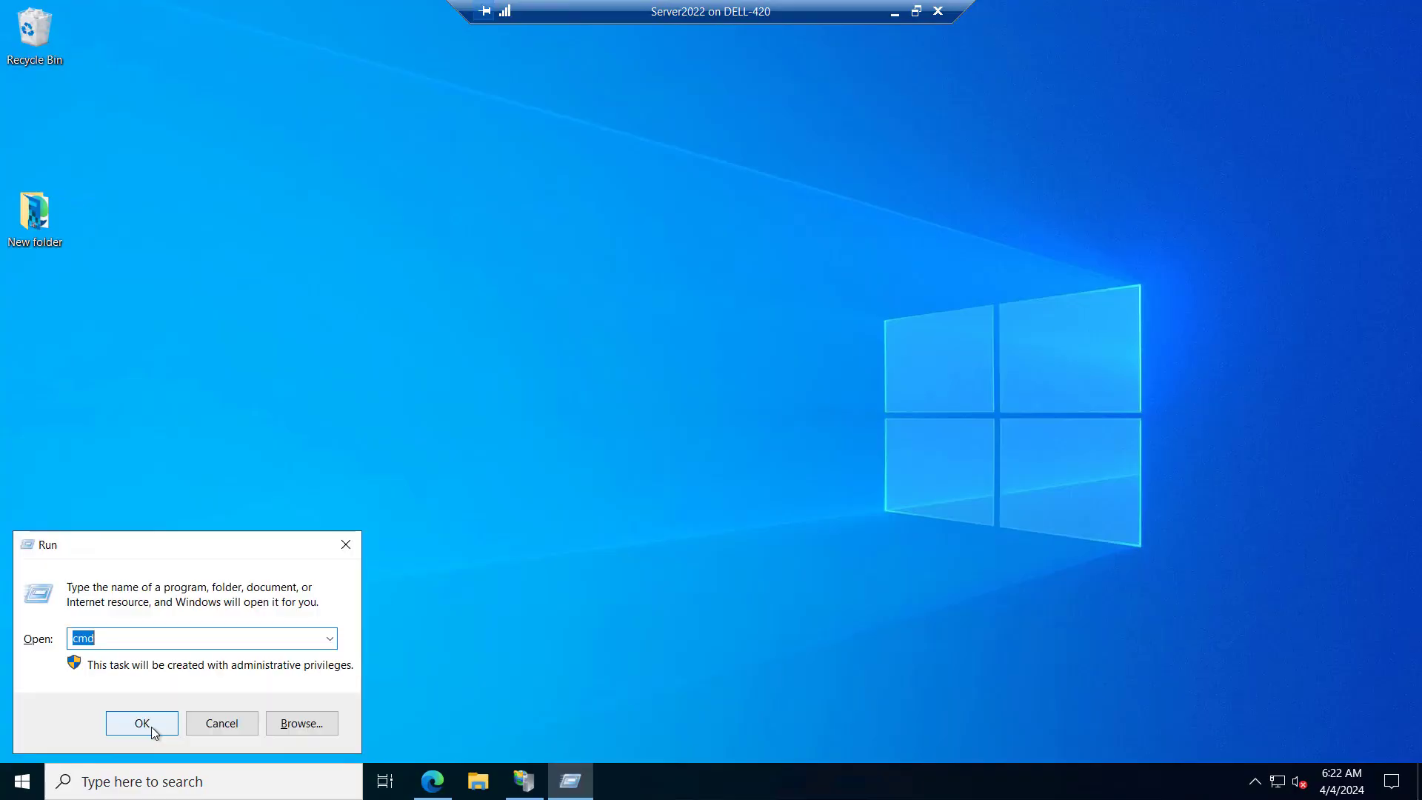
# Run php -m in a Command Prompt, check the module list for mysqli, and close the console
pyautogui.click(152, 728)
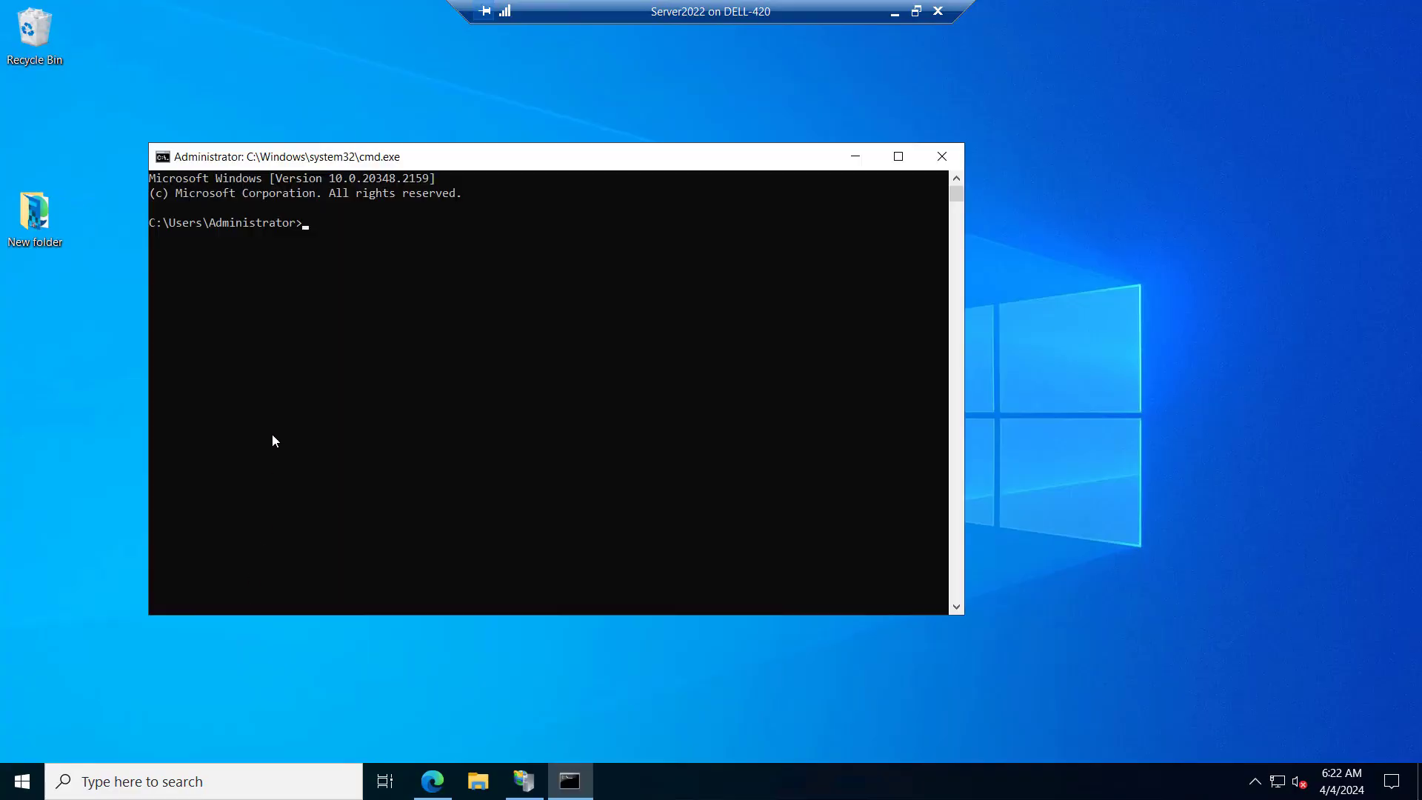
pyautogui.click(312, 311)
pyautogui.write('php -')
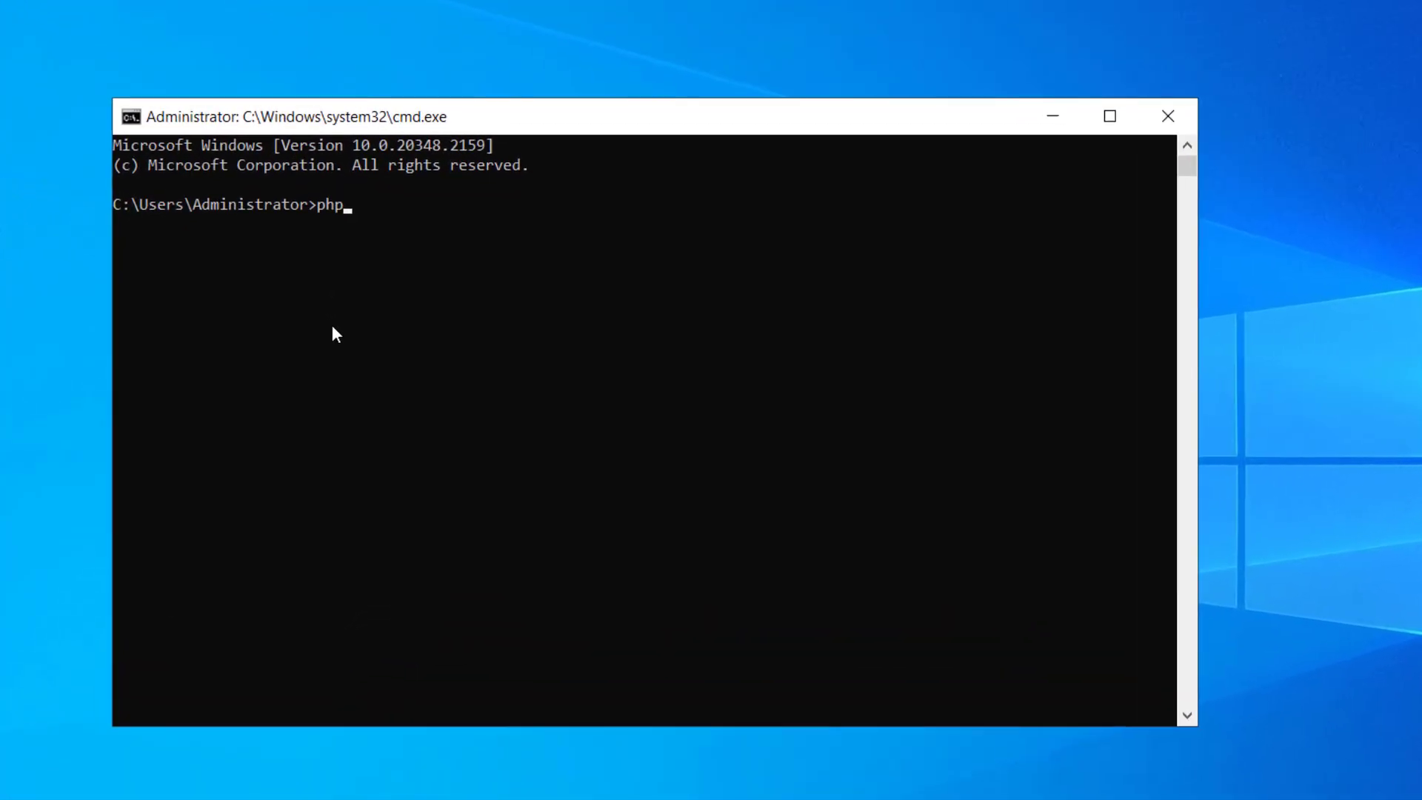
pyautogui.click(518, 322)
pyautogui.write('-m')
pyautogui.press('Return')
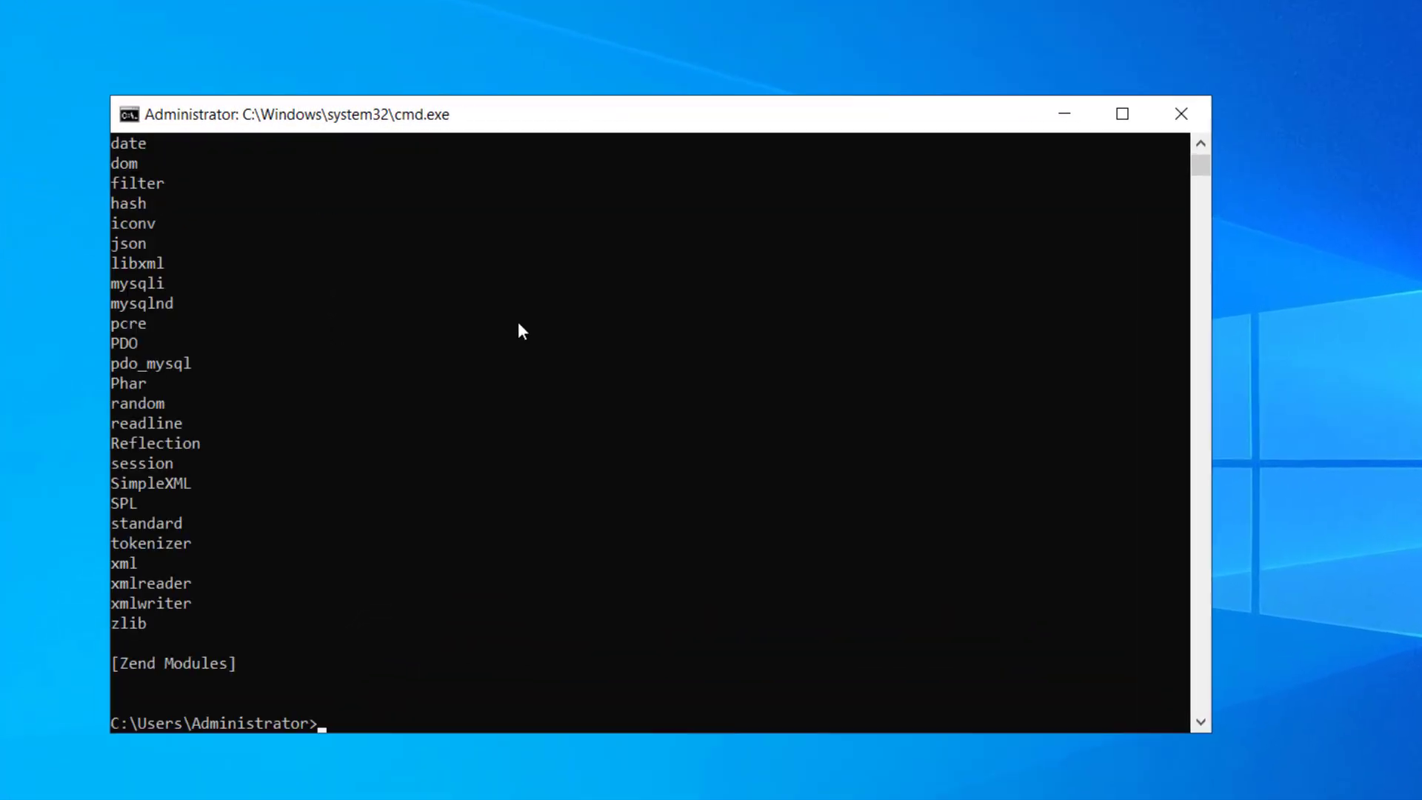
pyautogui.moveTo(165, 289); pyautogui.dragTo(111, 287)
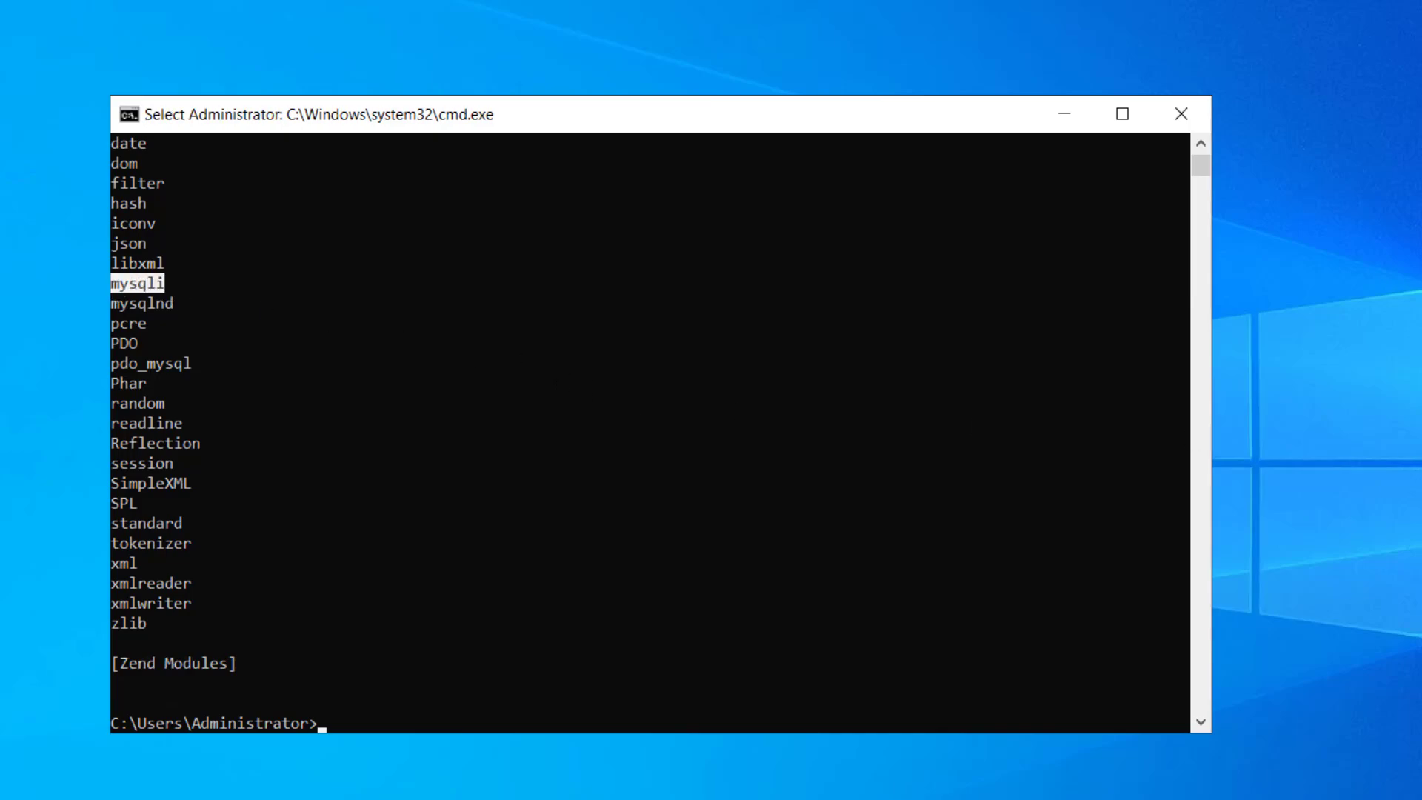
pyautogui.click(304, 583)
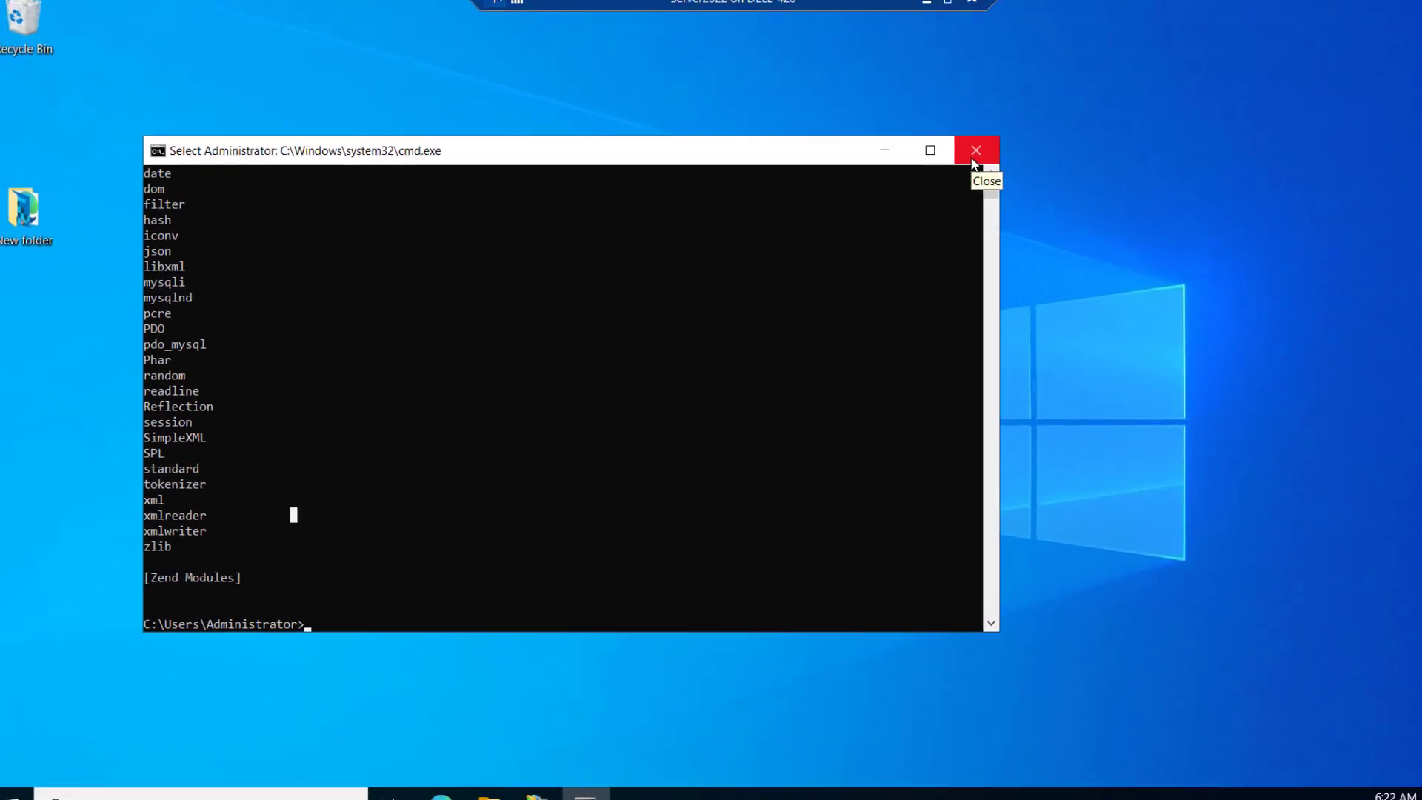
pyautogui.click(1176, 122)
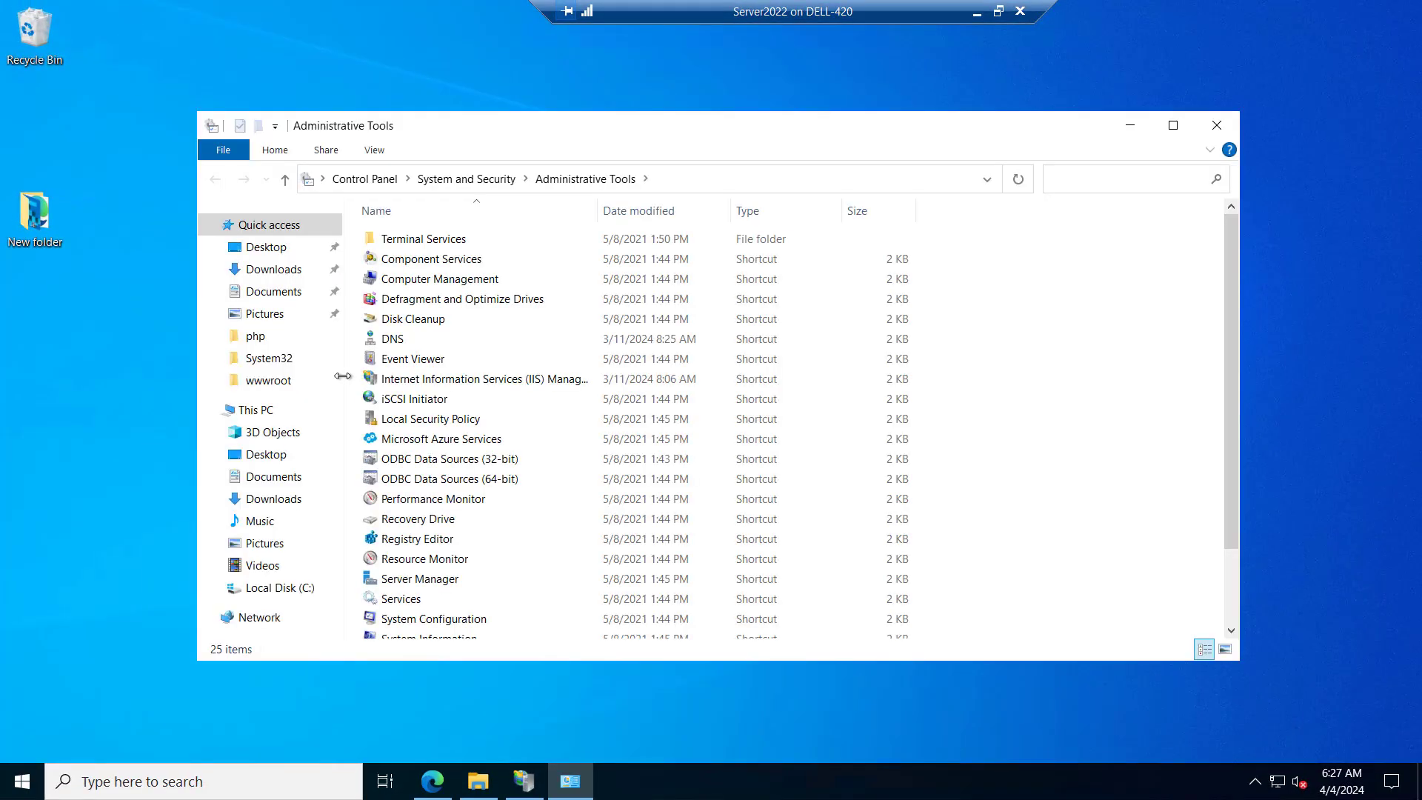
# Open Computer Management and show the Users folder under Local Users and Groups
pyautogui.doubleClick(419, 279)
pyautogui.doubleClick(104, 188)
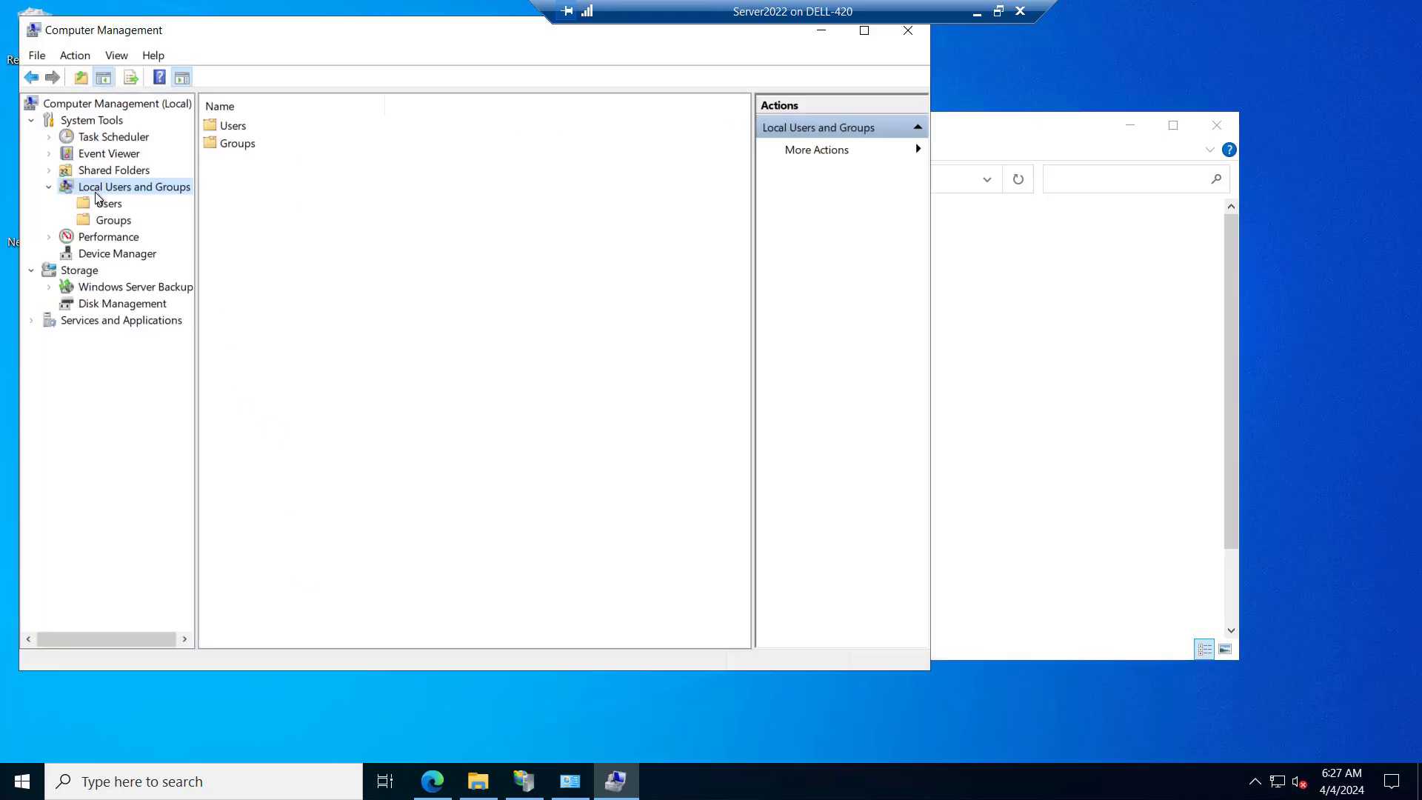
pyautogui.click(109, 205)
# Create local user wp_svc with an account password that never expires and need not be changed at next logon
pyautogui.rightClick(109, 210)
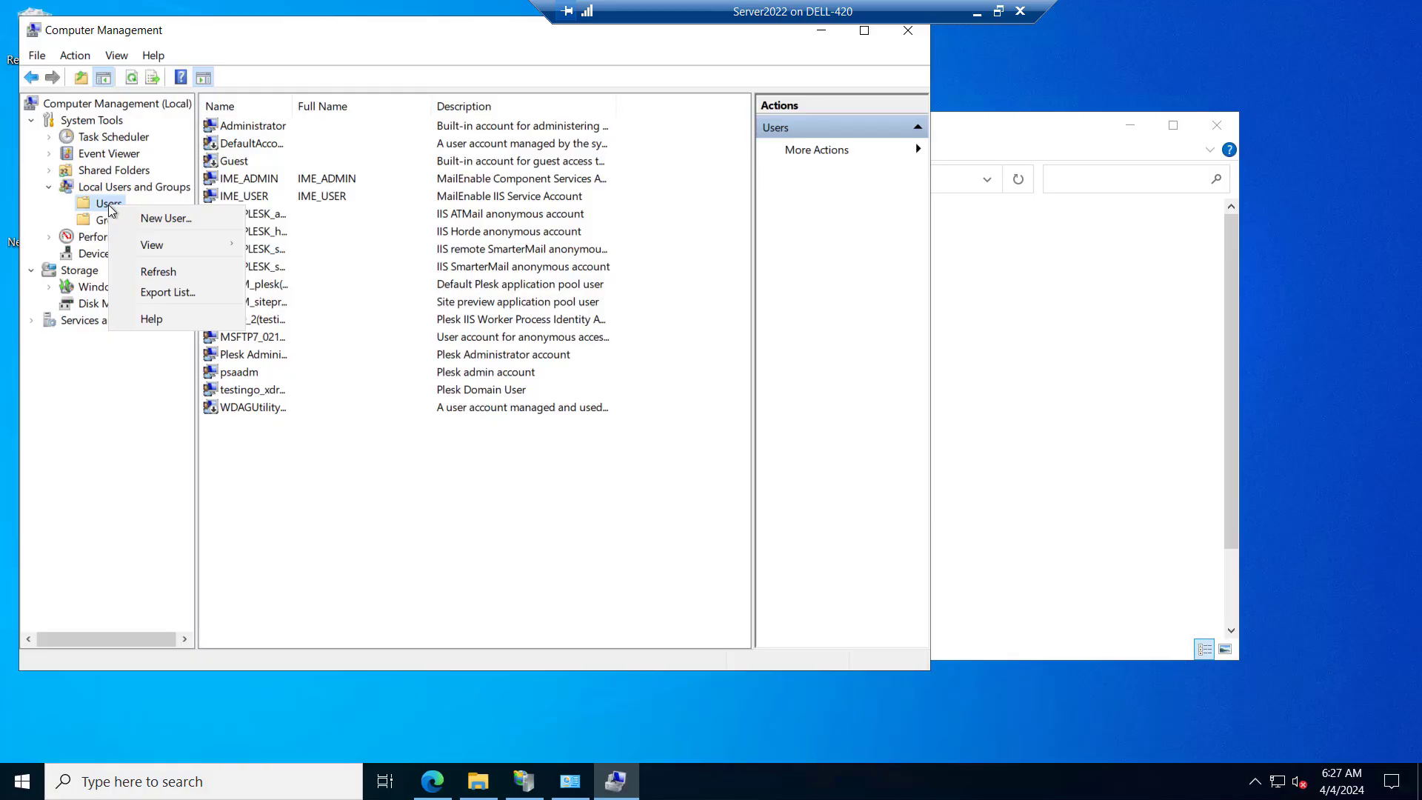
pyautogui.click(165, 218)
pyautogui.write('wp_svc')
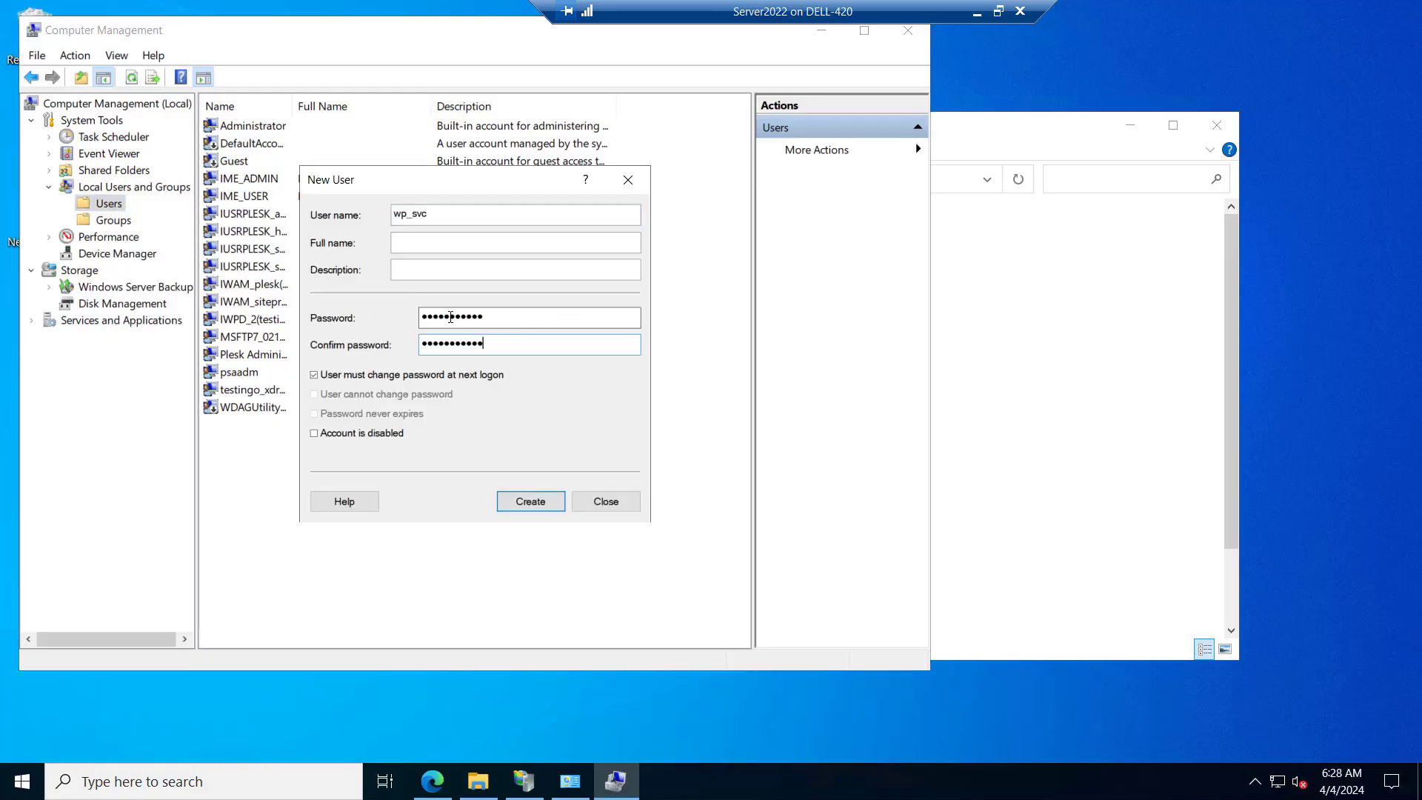
pyautogui.click(314, 376)
pyautogui.click(314, 413)
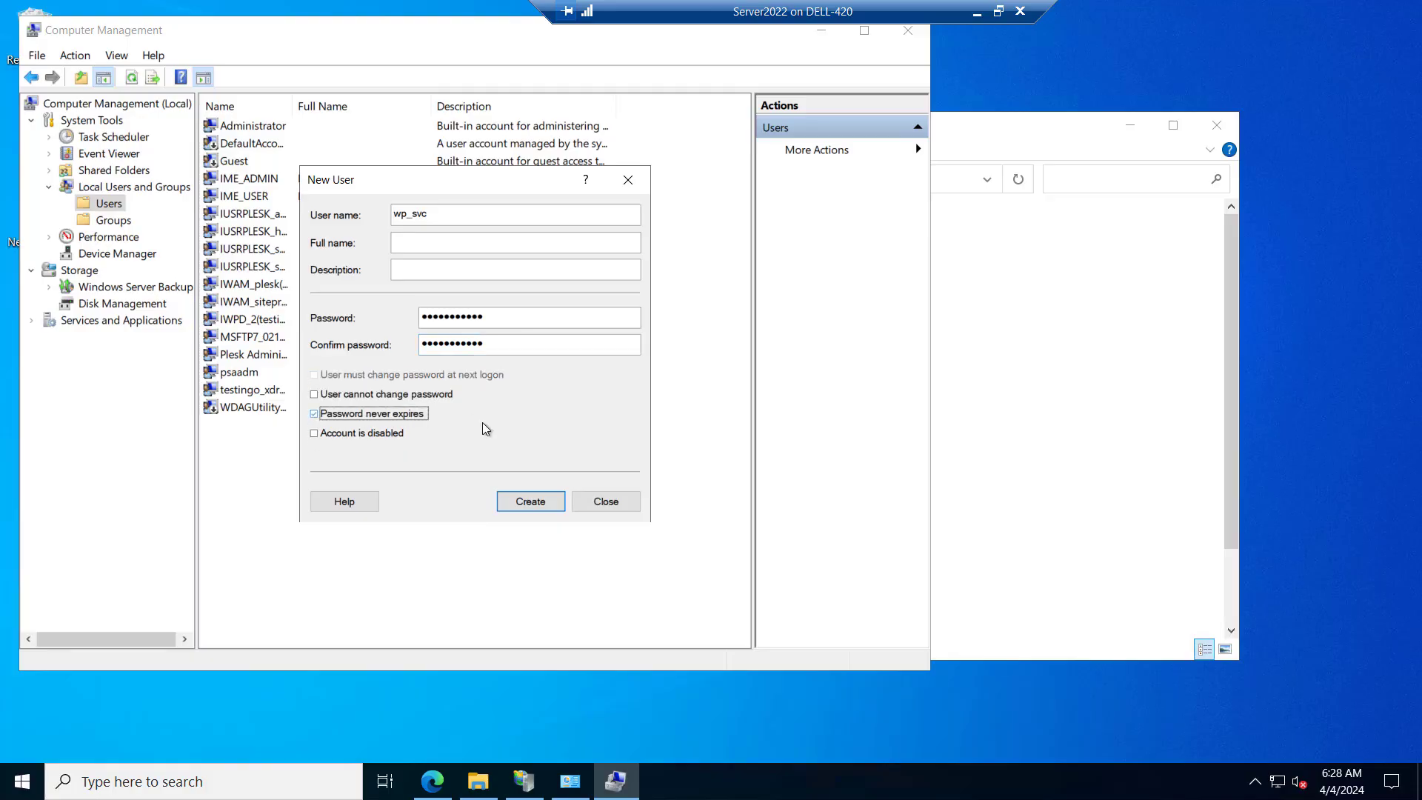
pyautogui.click(535, 505)
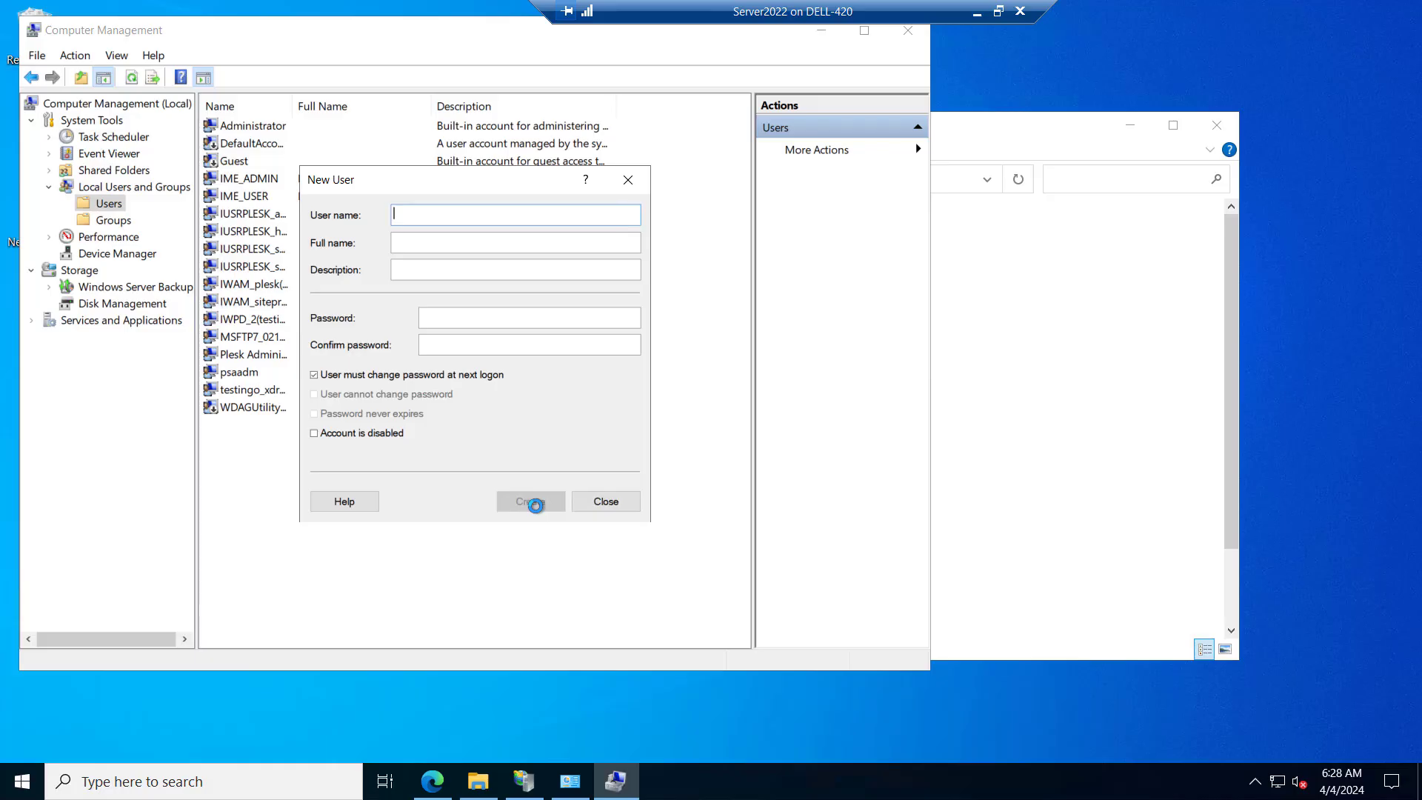
pyautogui.click(606, 503)
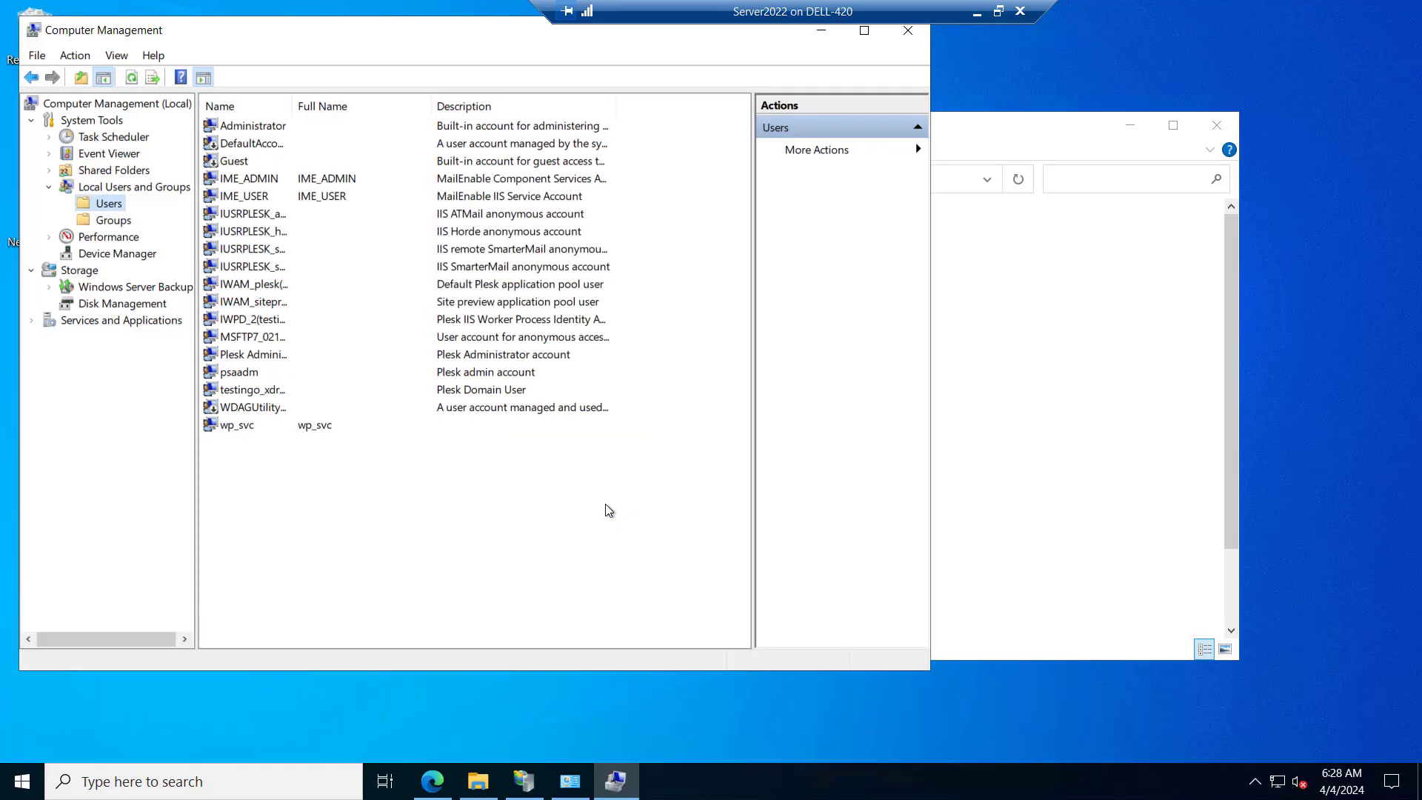
# Add the wp_svc user to the SERVER-2022\Administrators group, apply the change, and close Computer Management
pyautogui.rightClick(226, 425)
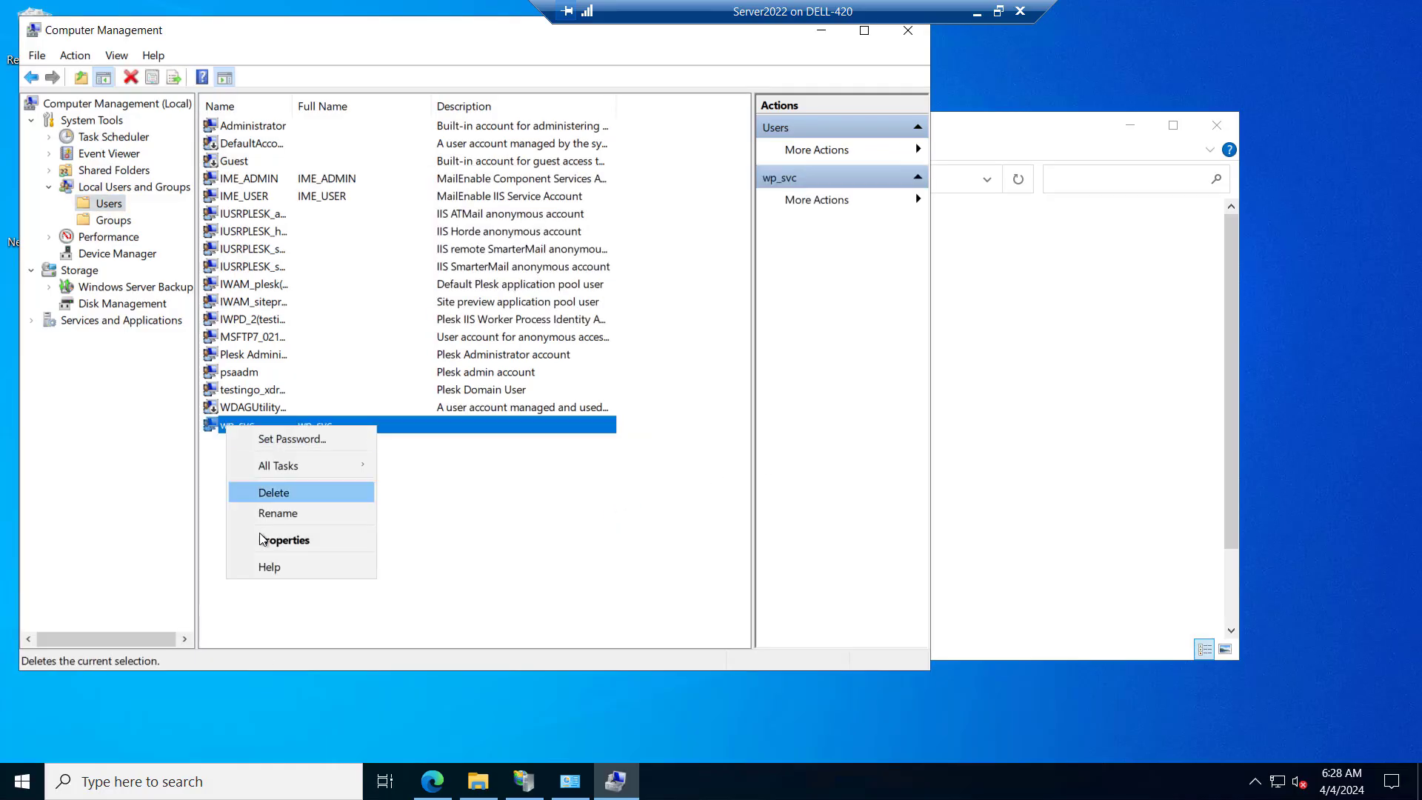
pyautogui.click(262, 539)
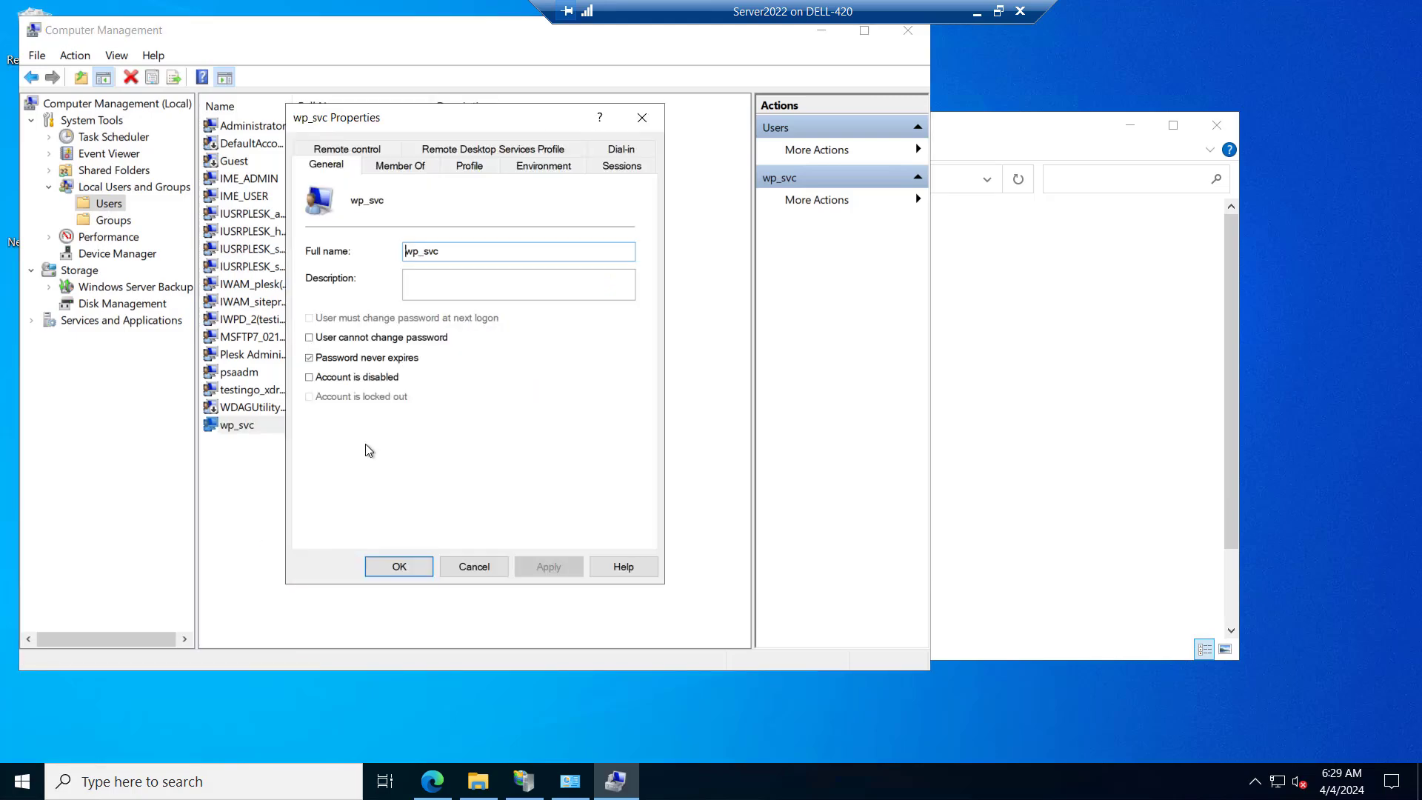
pyautogui.click(400, 164)
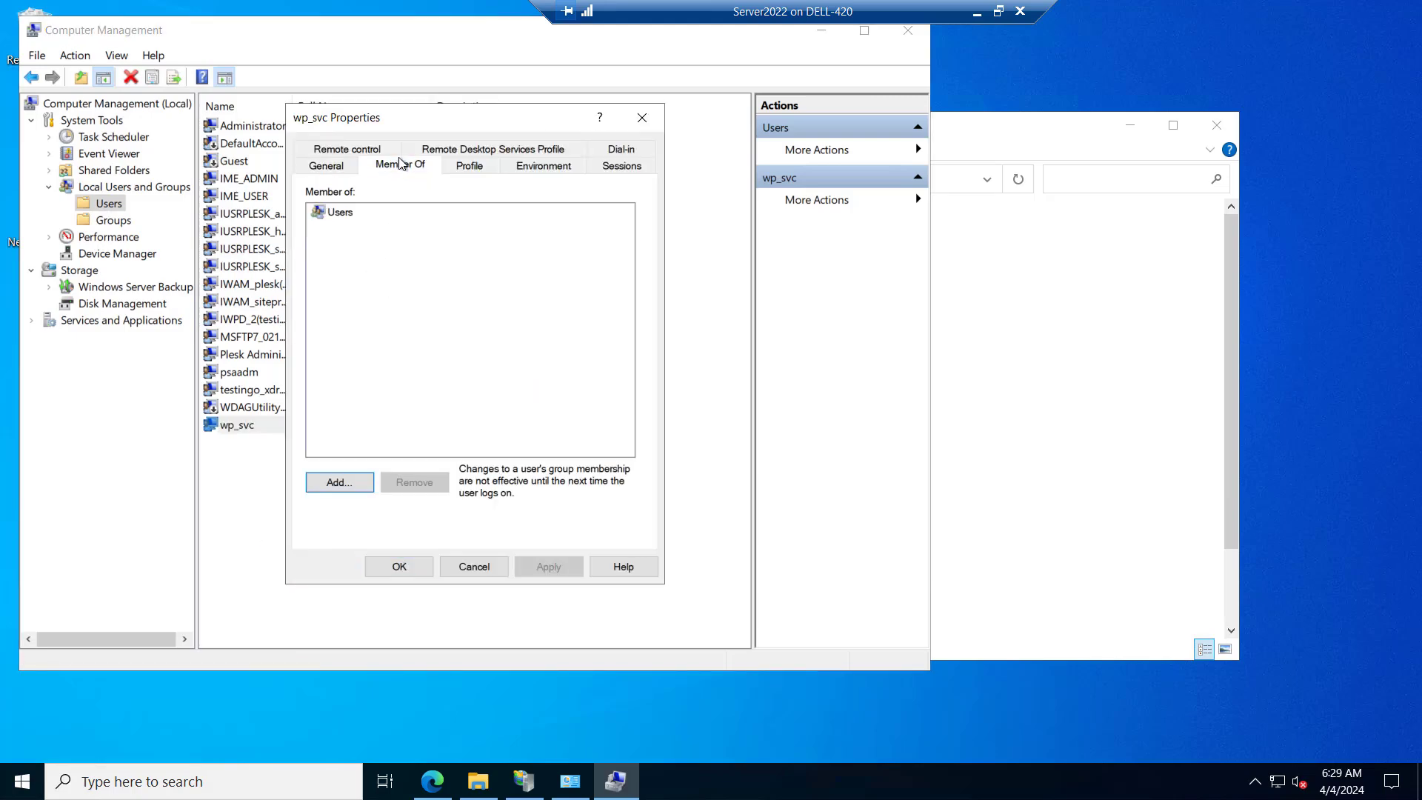
pyautogui.click(333, 483)
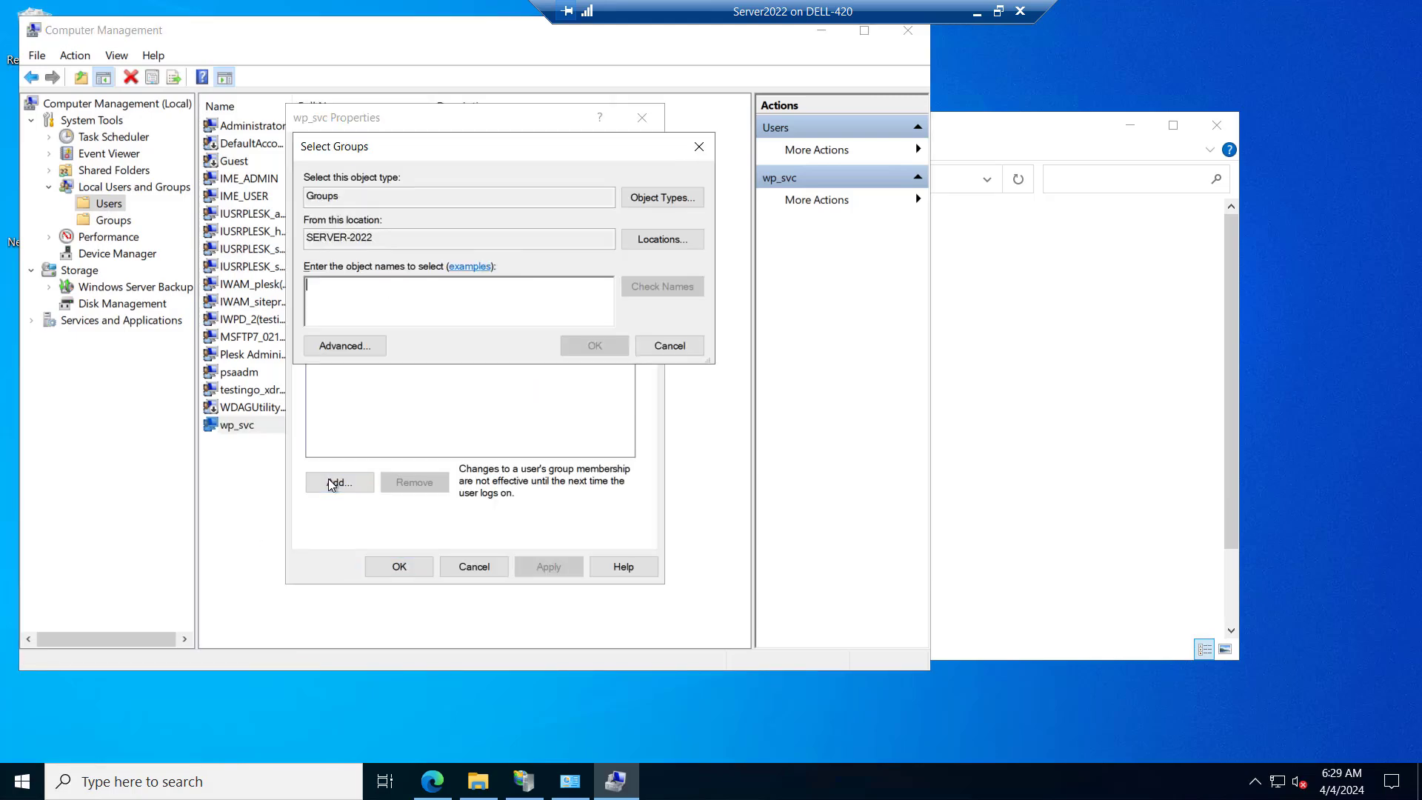
pyautogui.click(348, 345)
pyautogui.click(730, 349)
pyautogui.doubleClick(382, 553)
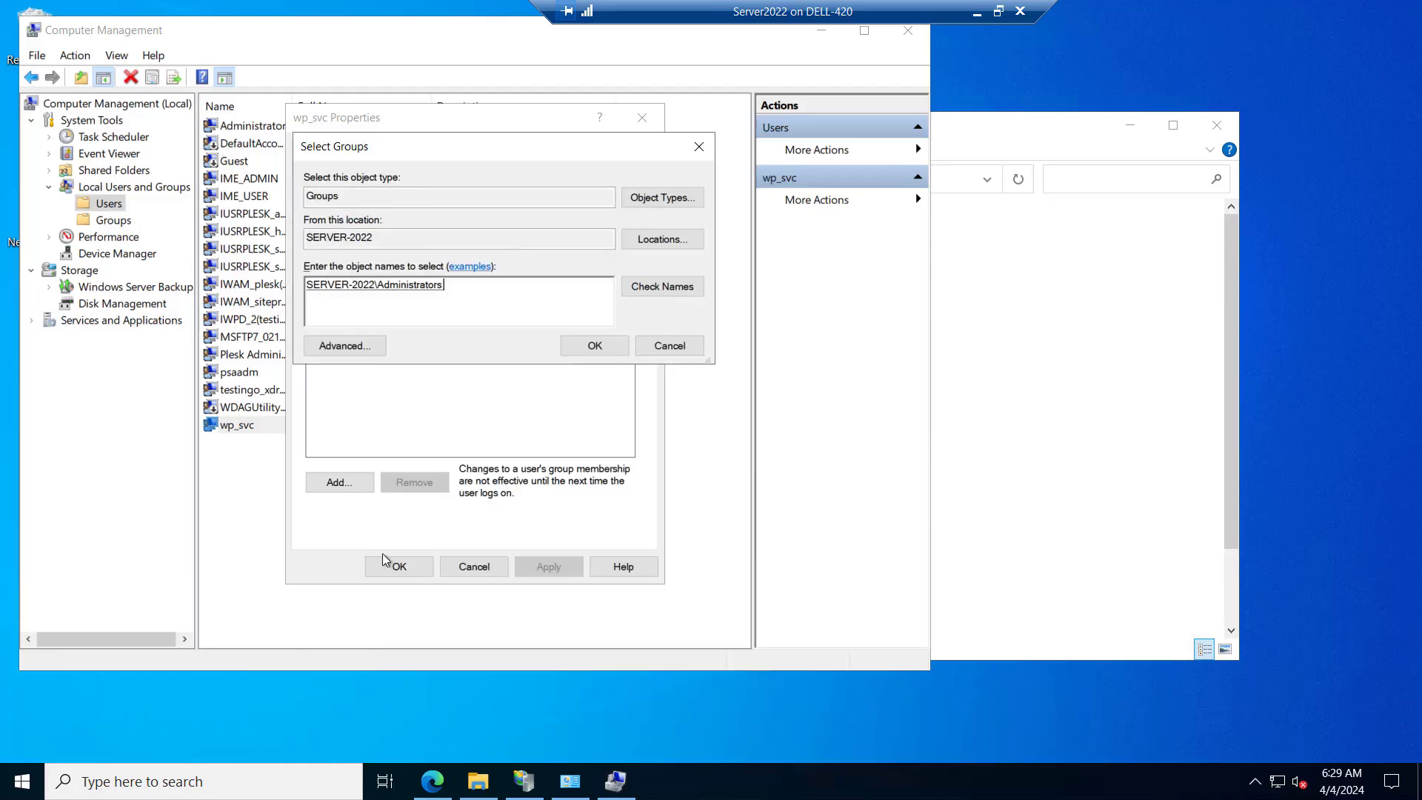
pyautogui.click(595, 345)
pyautogui.click(551, 568)
pyautogui.click(908, 31)
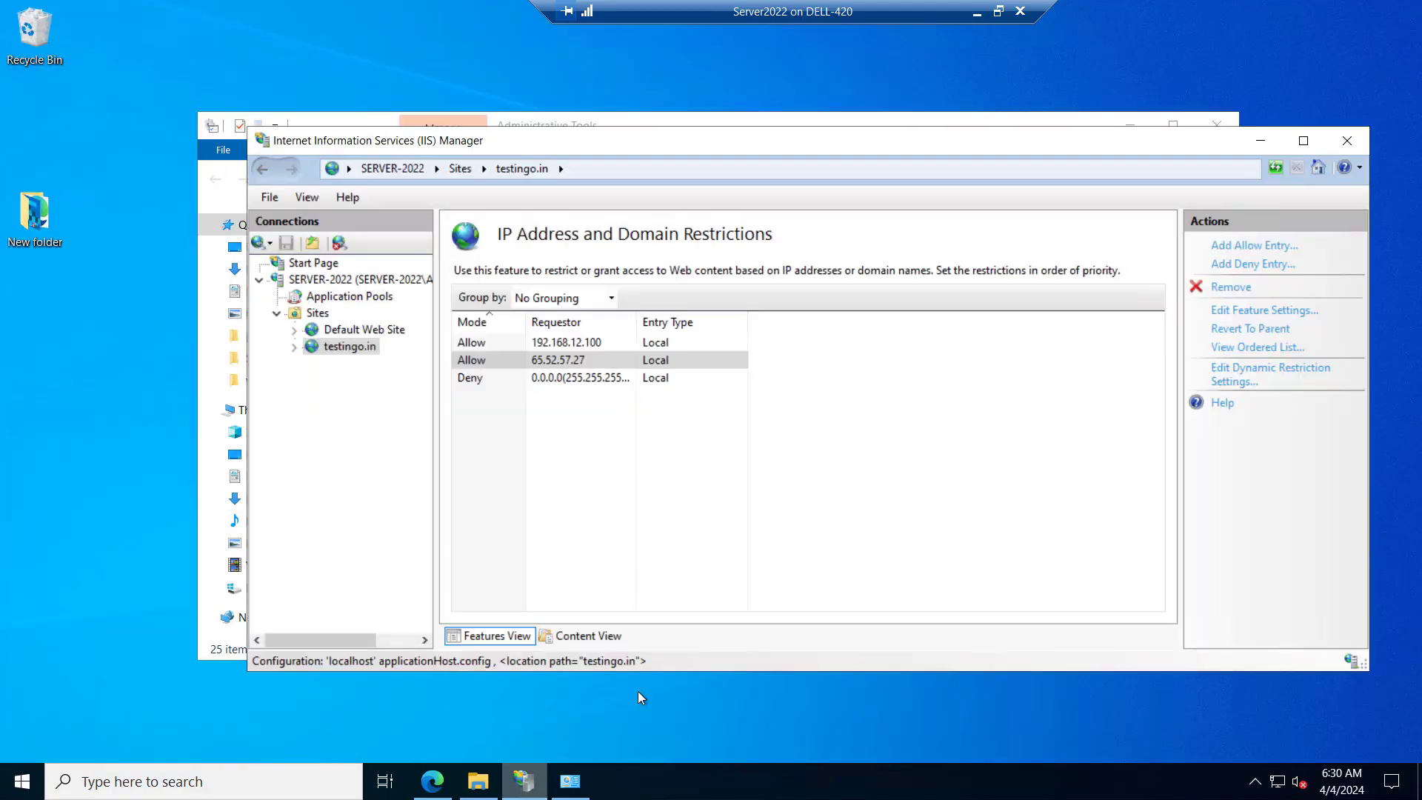
# Open SERVER-2022's Handler Mappings in IIS Manager and begin a module mapping for request path *.php
pyautogui.doubleClick(639, 141)
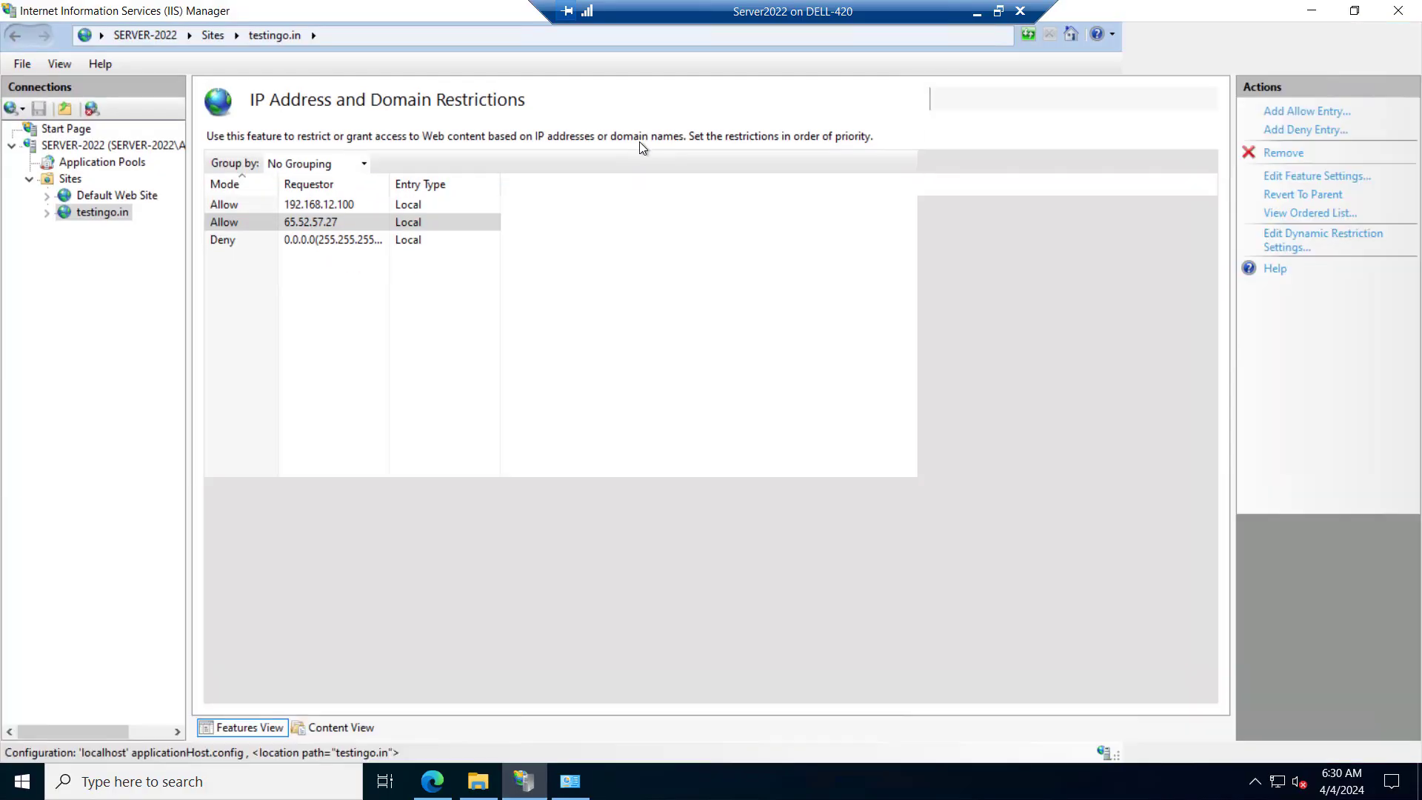
pyautogui.click(88, 147)
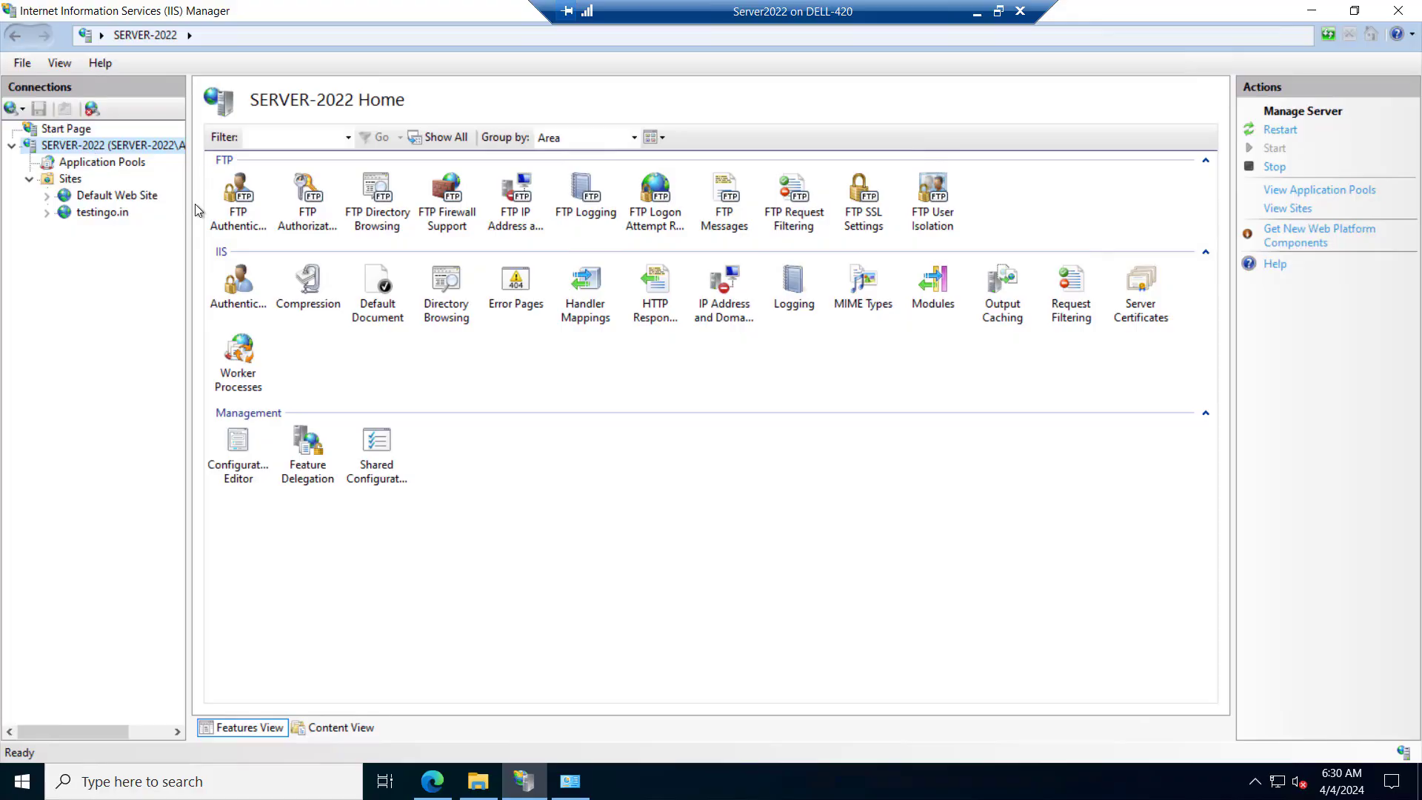
pyautogui.doubleClick(586, 303)
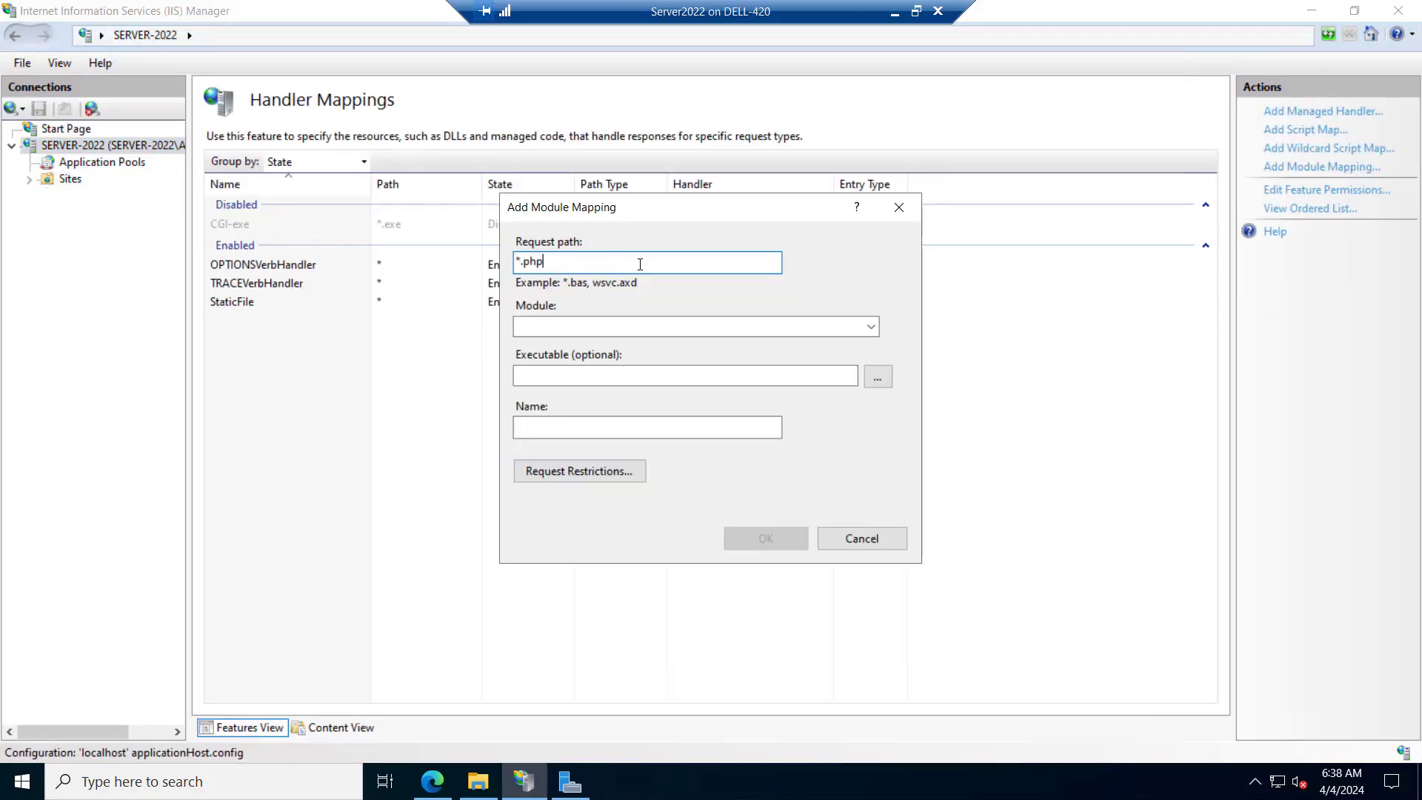
# Choose FastCgiModule as the module for the *.php mapping
pyautogui.click(637, 327)
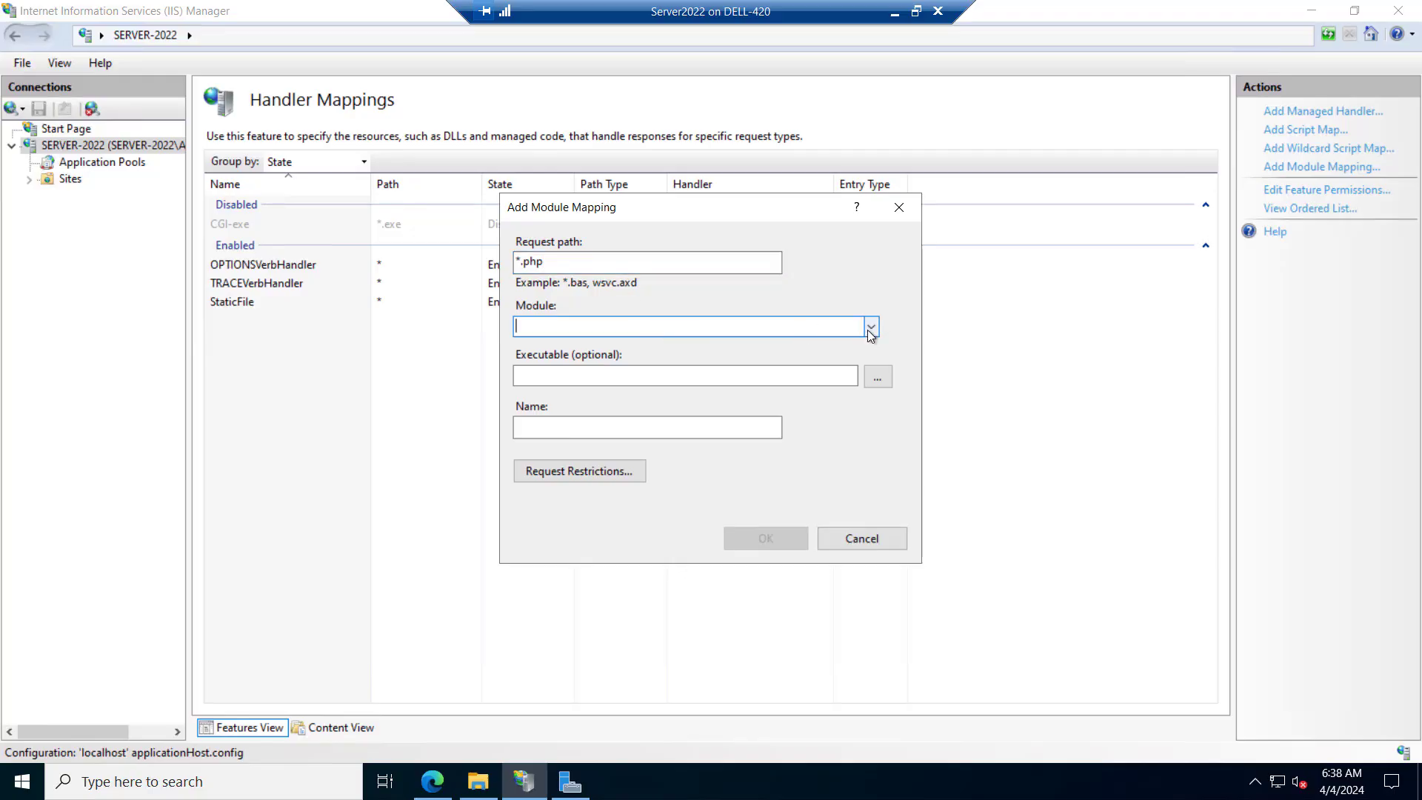
pyautogui.click(871, 328)
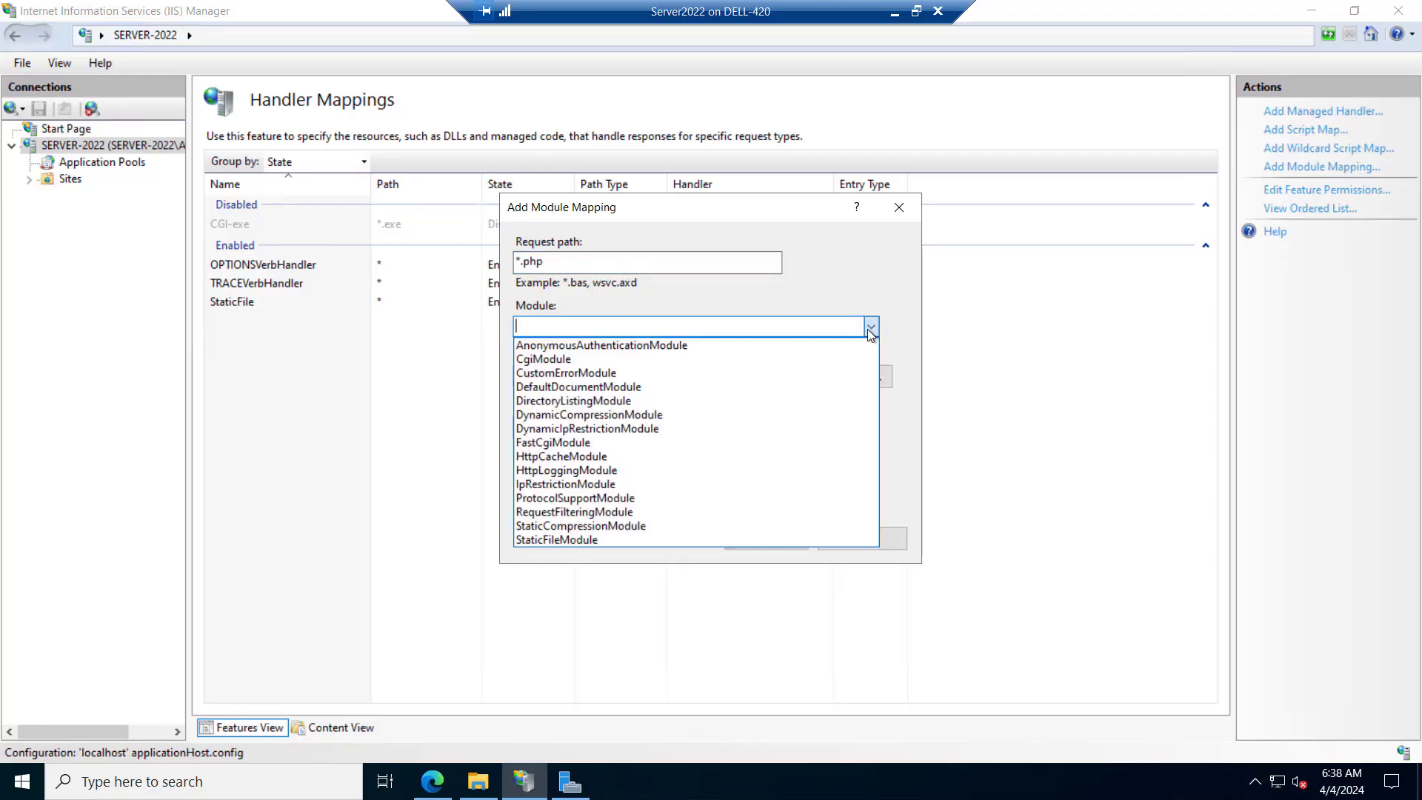
pyautogui.click(564, 444)
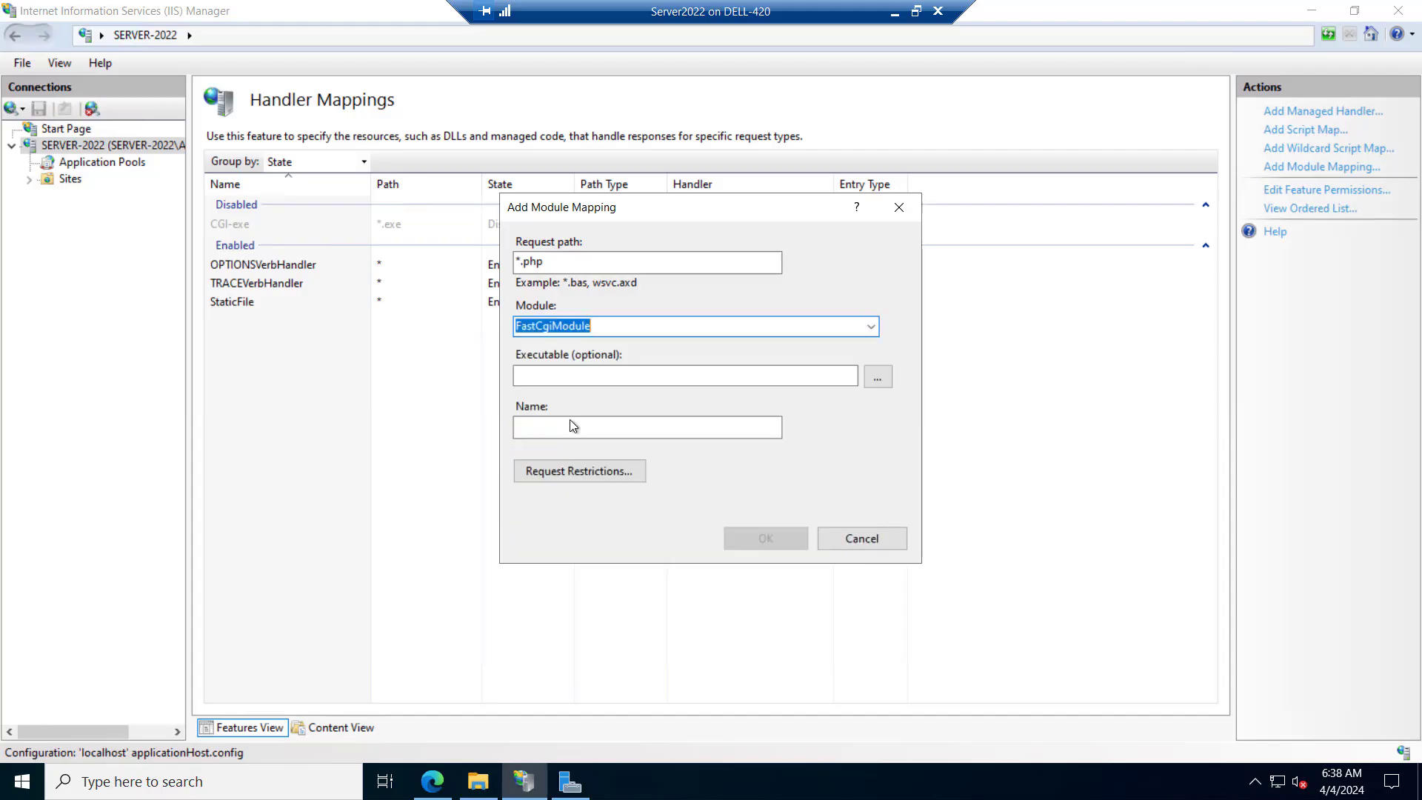
# Set the mapping's executable to C:\php\php-cgi.exe and name the mapping FastCGI
pyautogui.click(878, 378)
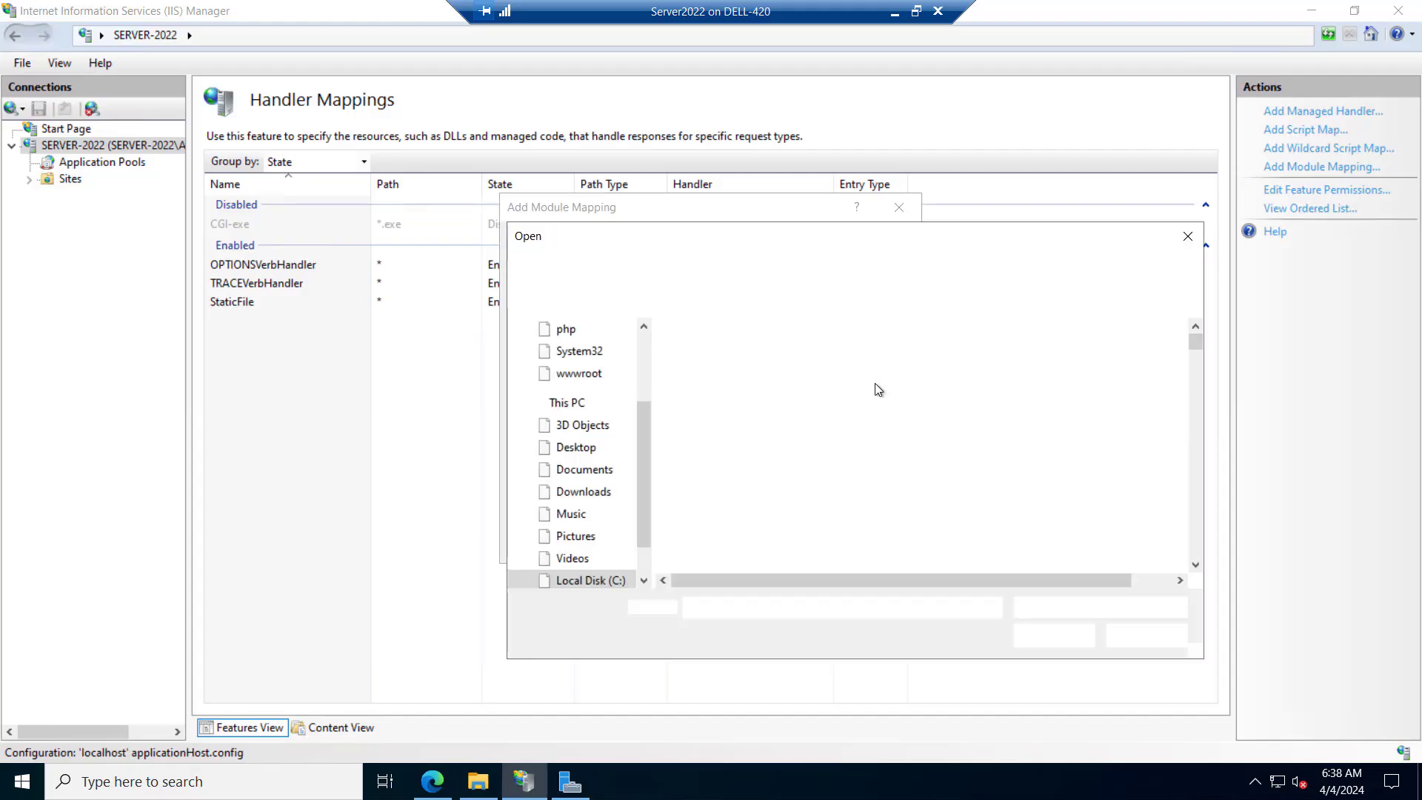
pyautogui.doubleClick(699, 397)
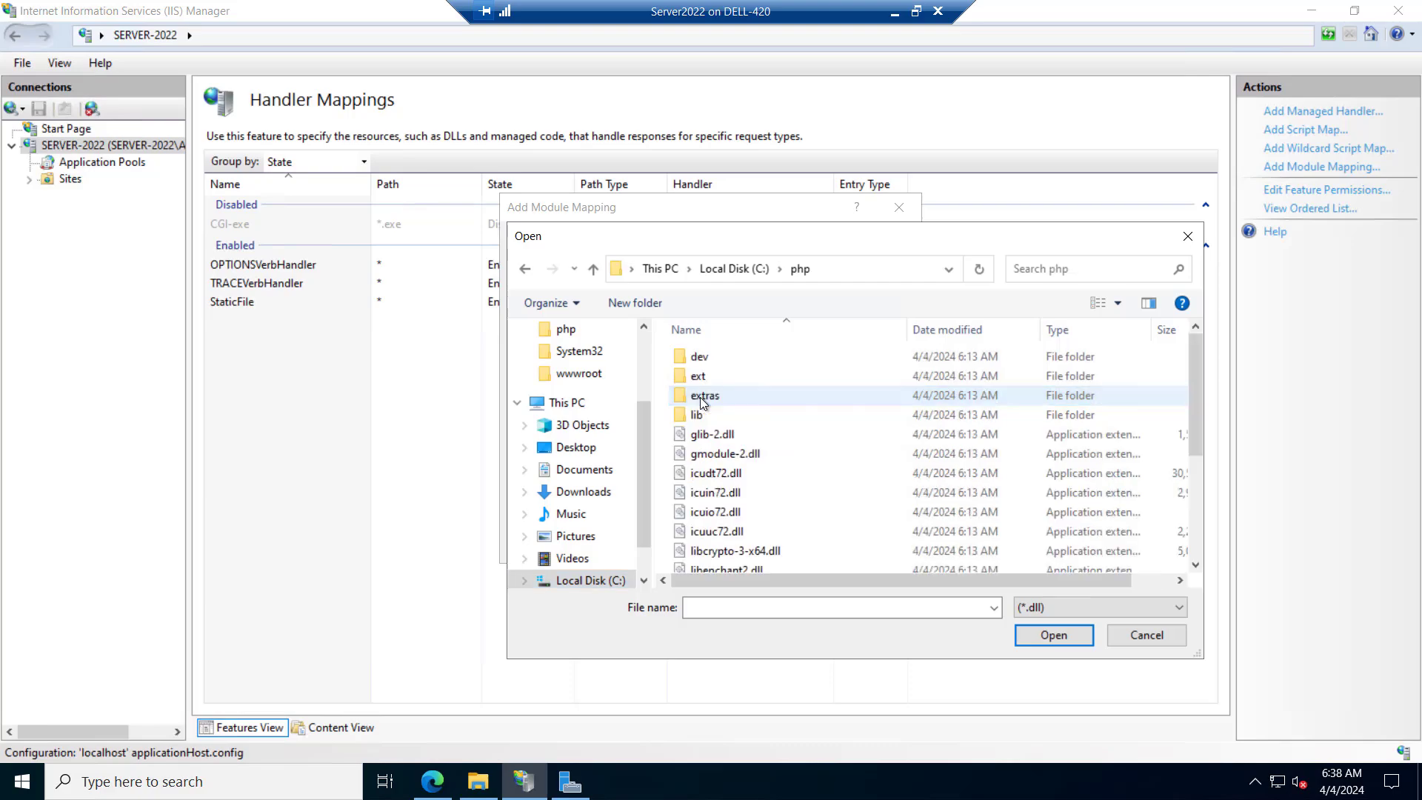
pyautogui.click(1043, 613)
pyautogui.click(1037, 642)
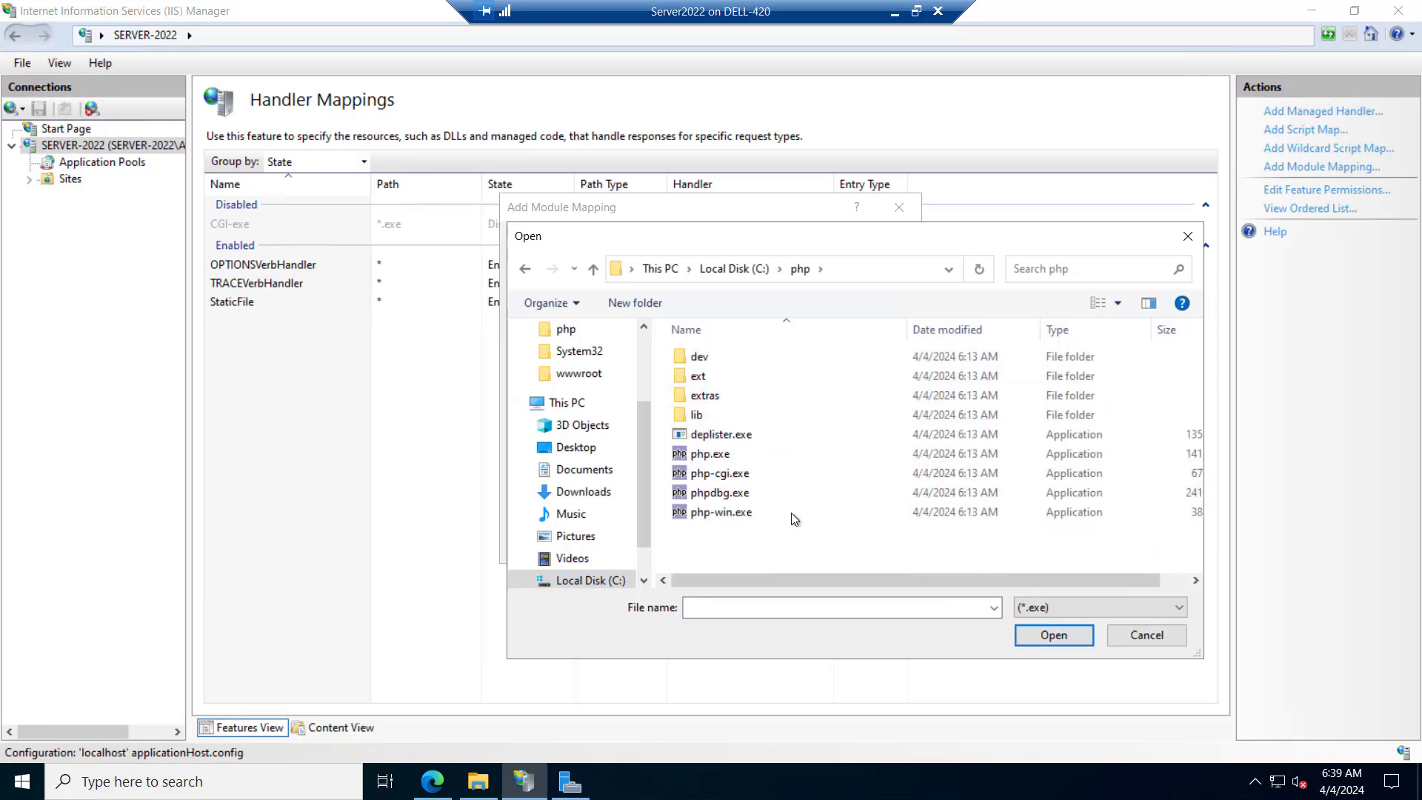
pyautogui.click(701, 477)
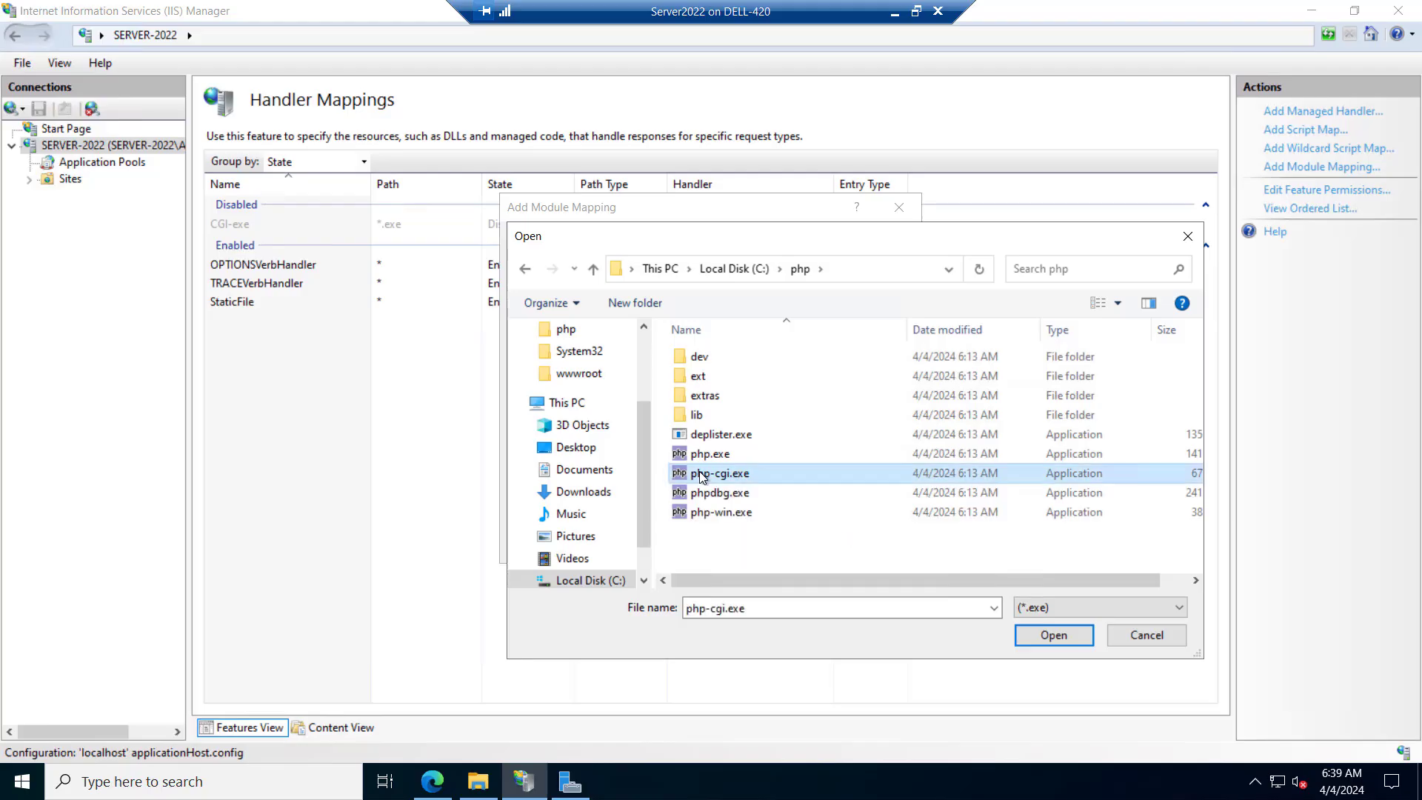
pyautogui.click(1023, 626)
pyautogui.click(569, 427)
pyautogui.write('FastCGI')
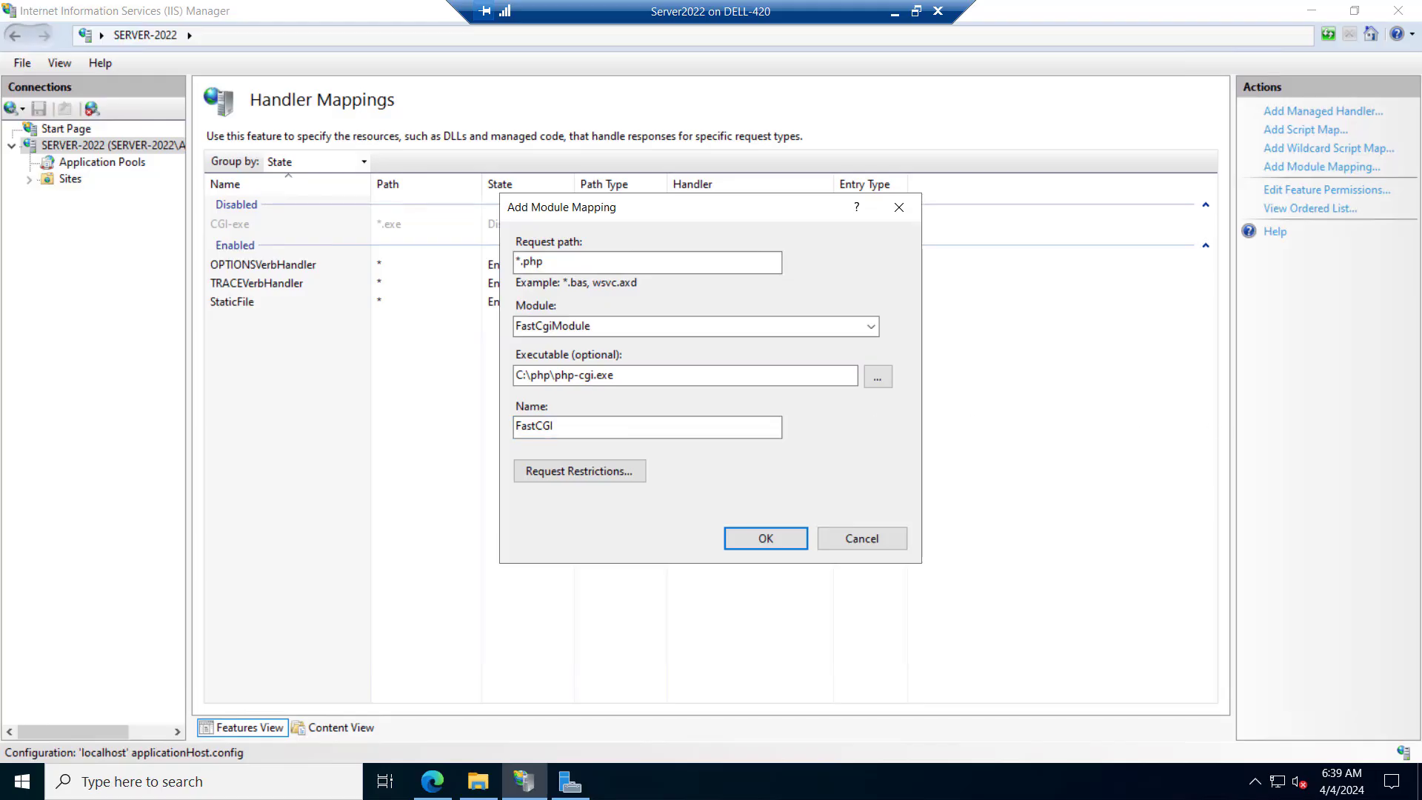
# Restrict the *.php mapping to requests mapped to a file or folder, review its access setting, and save the mapping
pyautogui.click(565, 476)
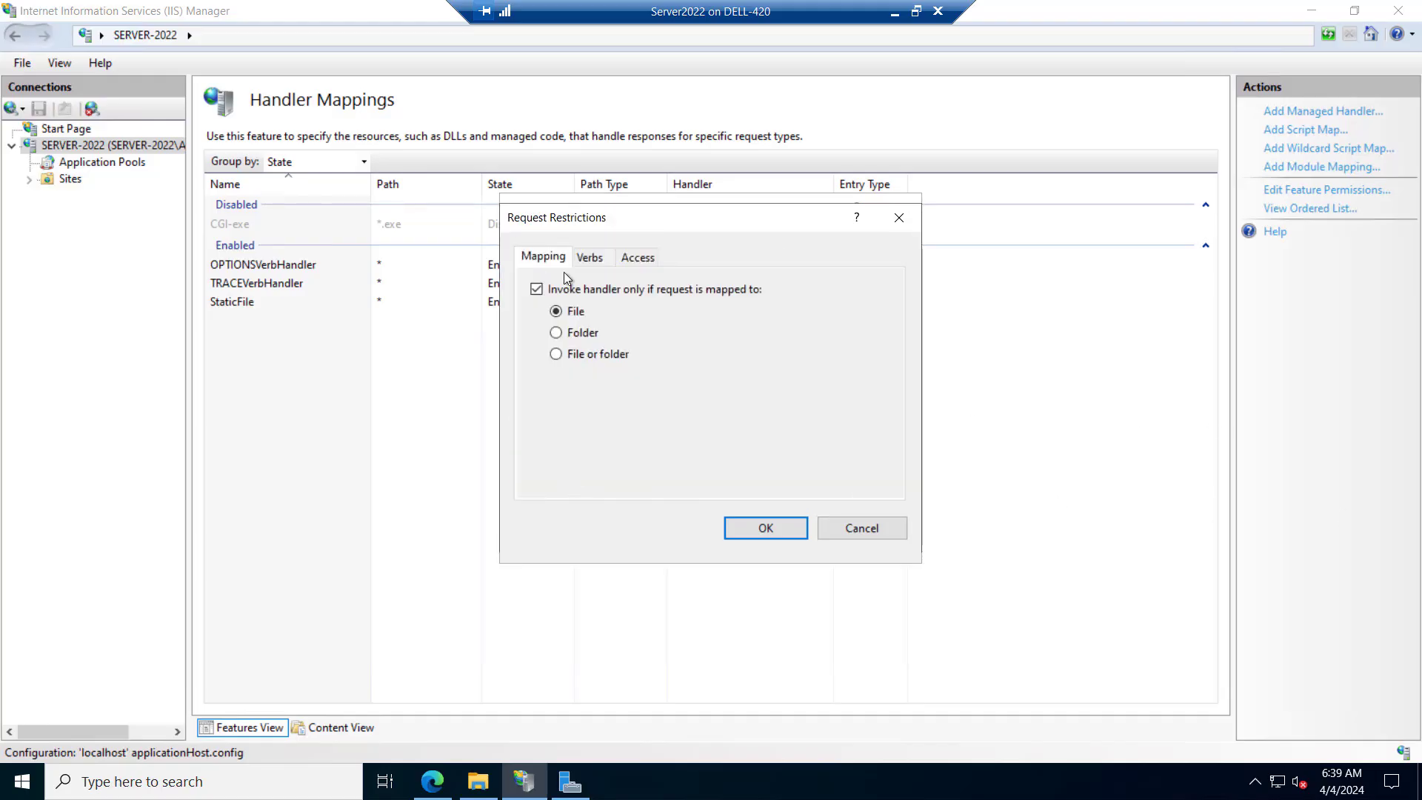
pyautogui.click(556, 355)
pyautogui.click(626, 263)
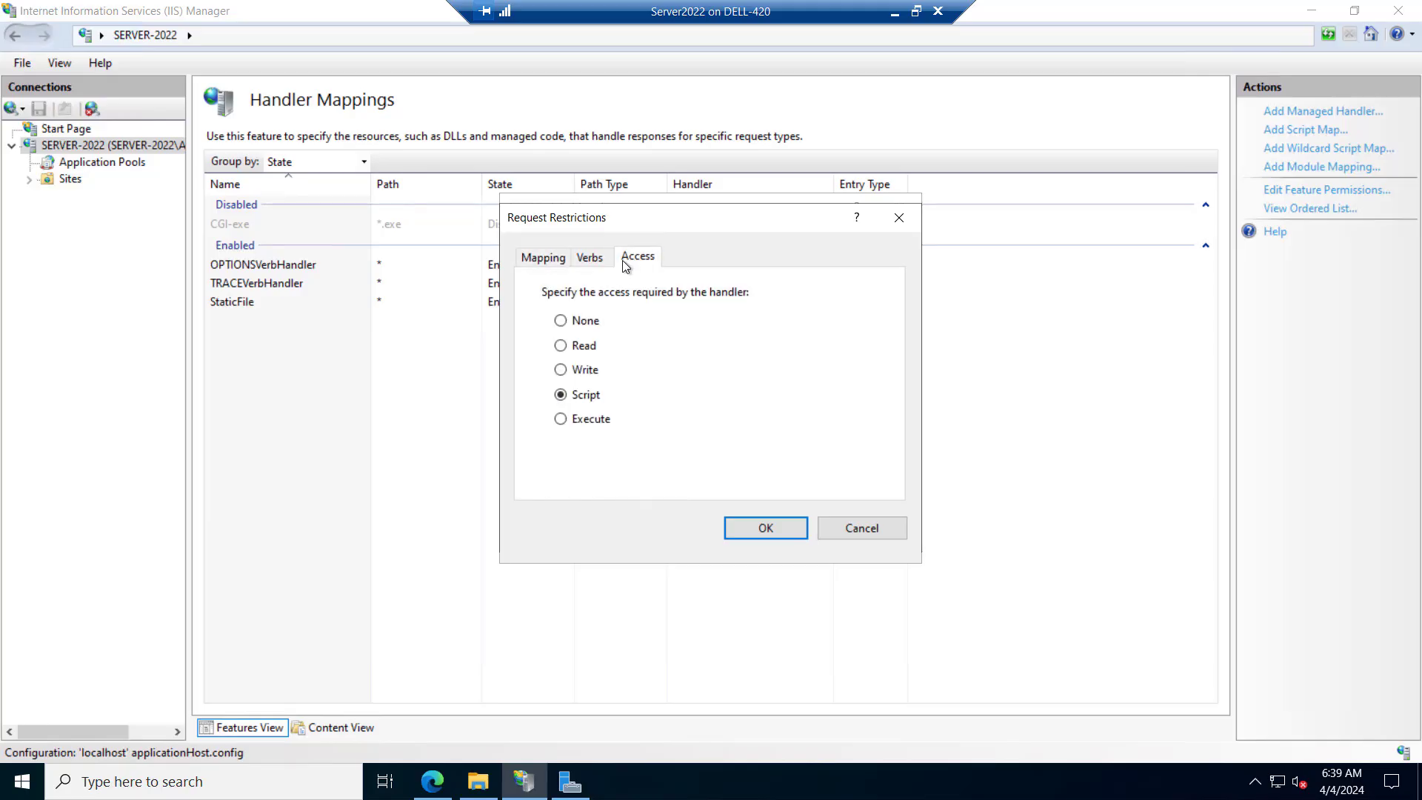
pyautogui.click(545, 261)
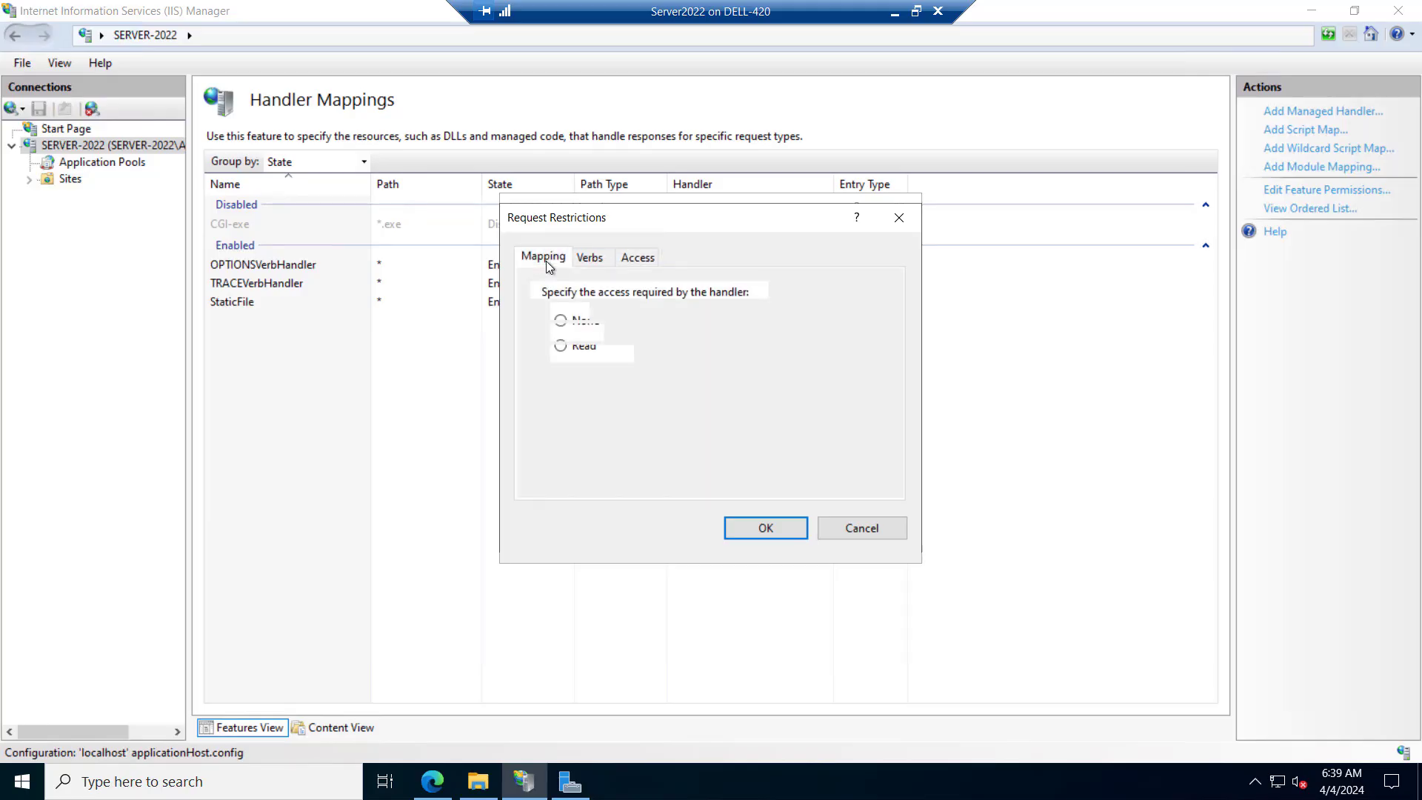
pyautogui.click(758, 536)
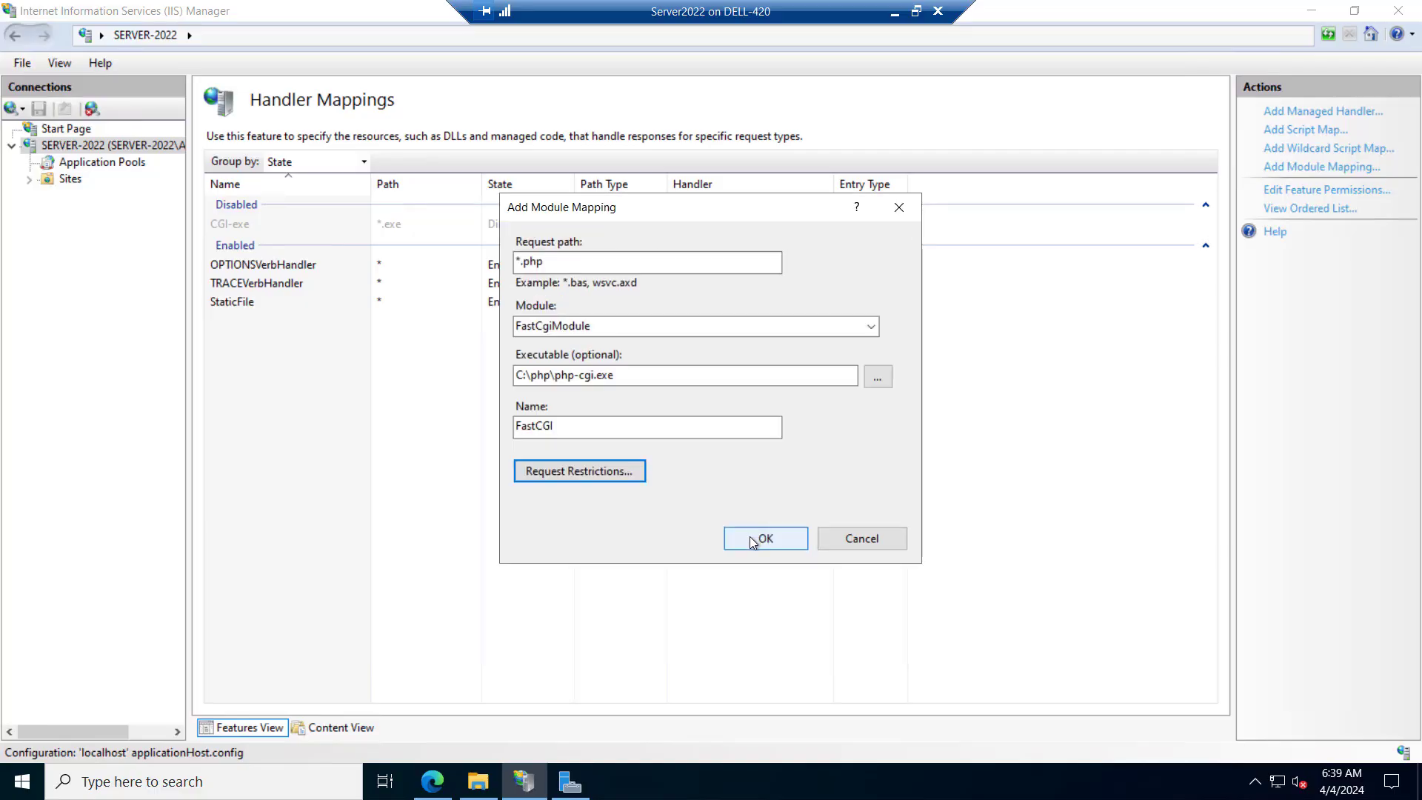
pyautogui.click(751, 538)
pyautogui.click(699, 465)
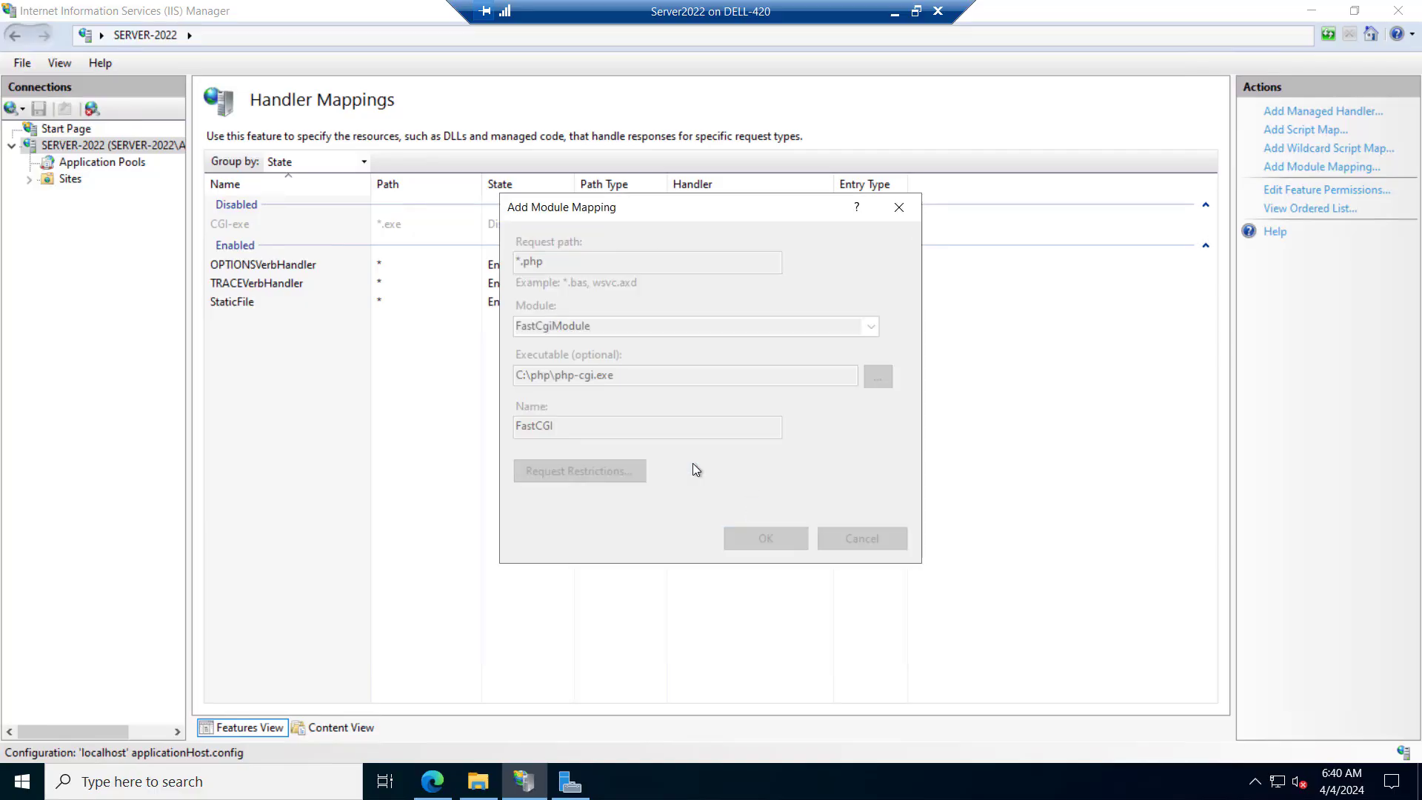
# Add index.php as a default document for SERVER-2022
pyautogui.click(117, 148)
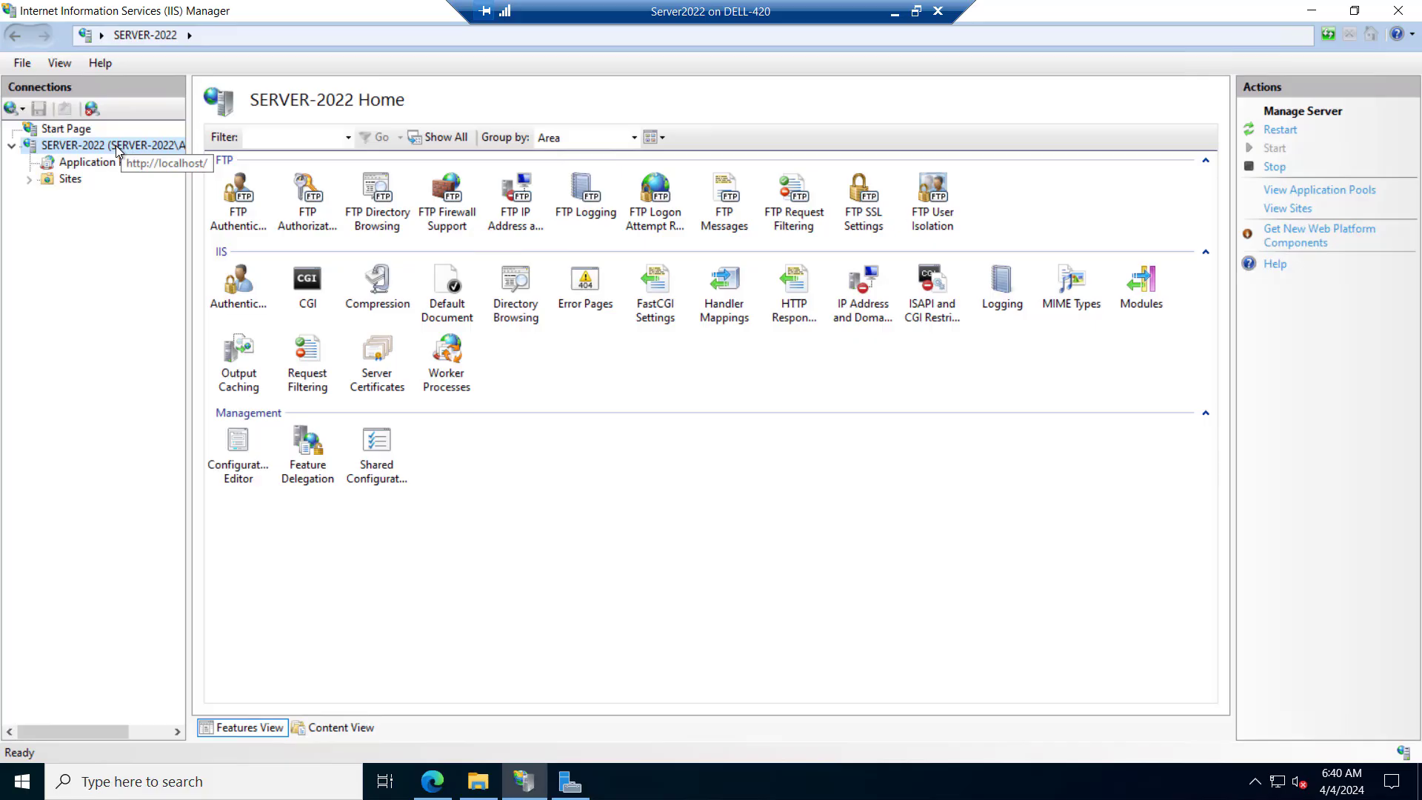
pyautogui.doubleClick(449, 311)
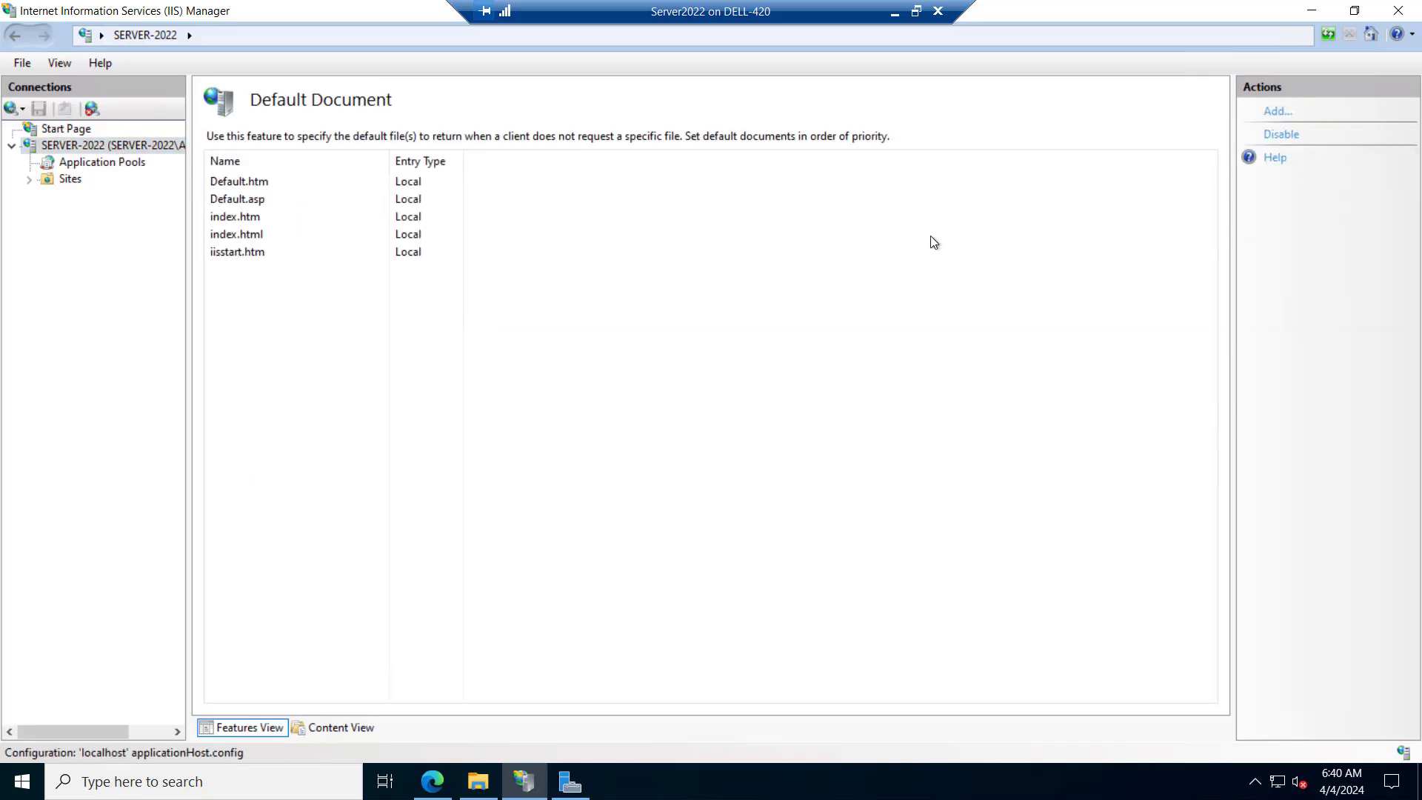
pyautogui.click(1289, 117)
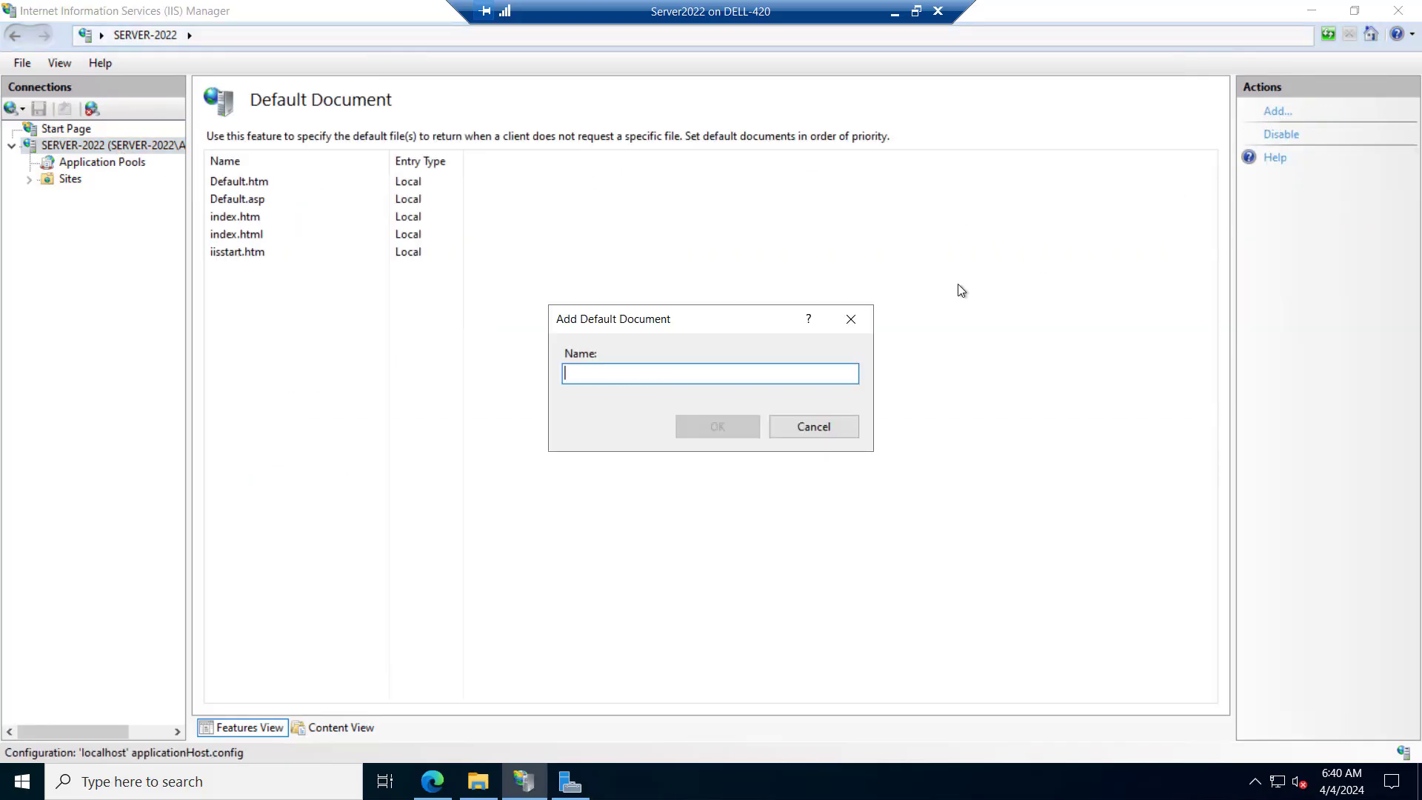
pyautogui.write('in')
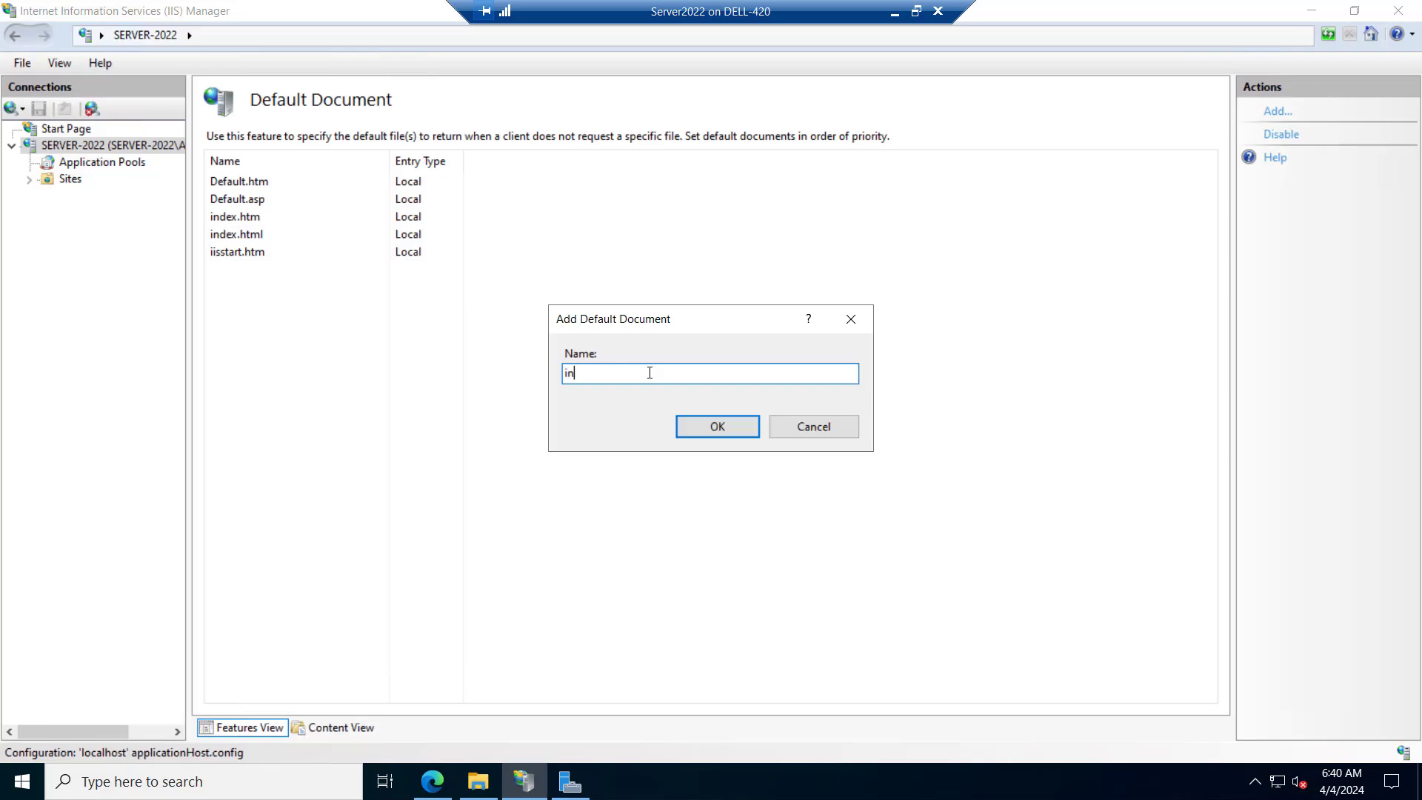
pyautogui.write('dex.php')
pyautogui.click(714, 428)
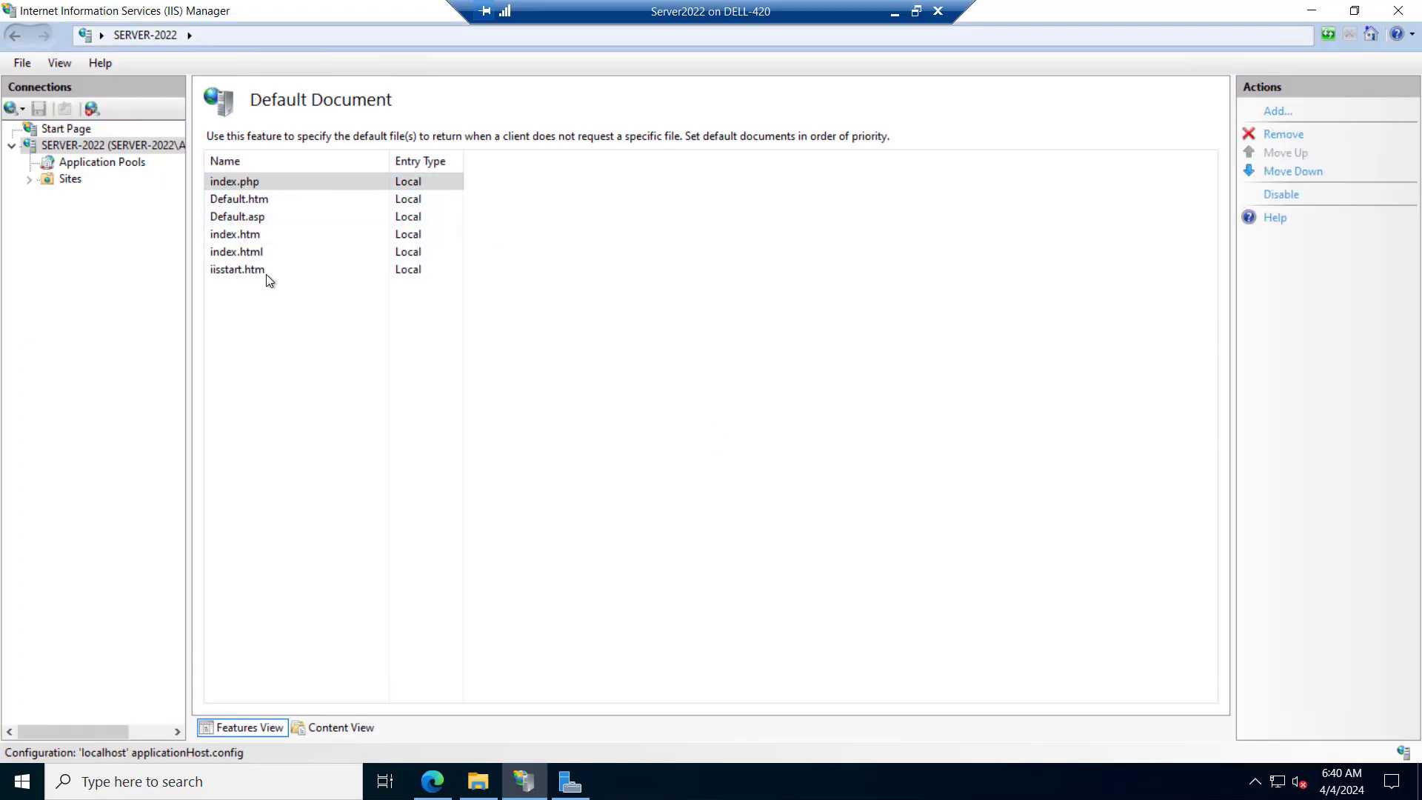
# Open the environment variables collection of the C:\php\php-cgi.exe application in SERVER-2022's FastCGI Settings
pyautogui.click(118, 146)
pyautogui.doubleClick(657, 320)
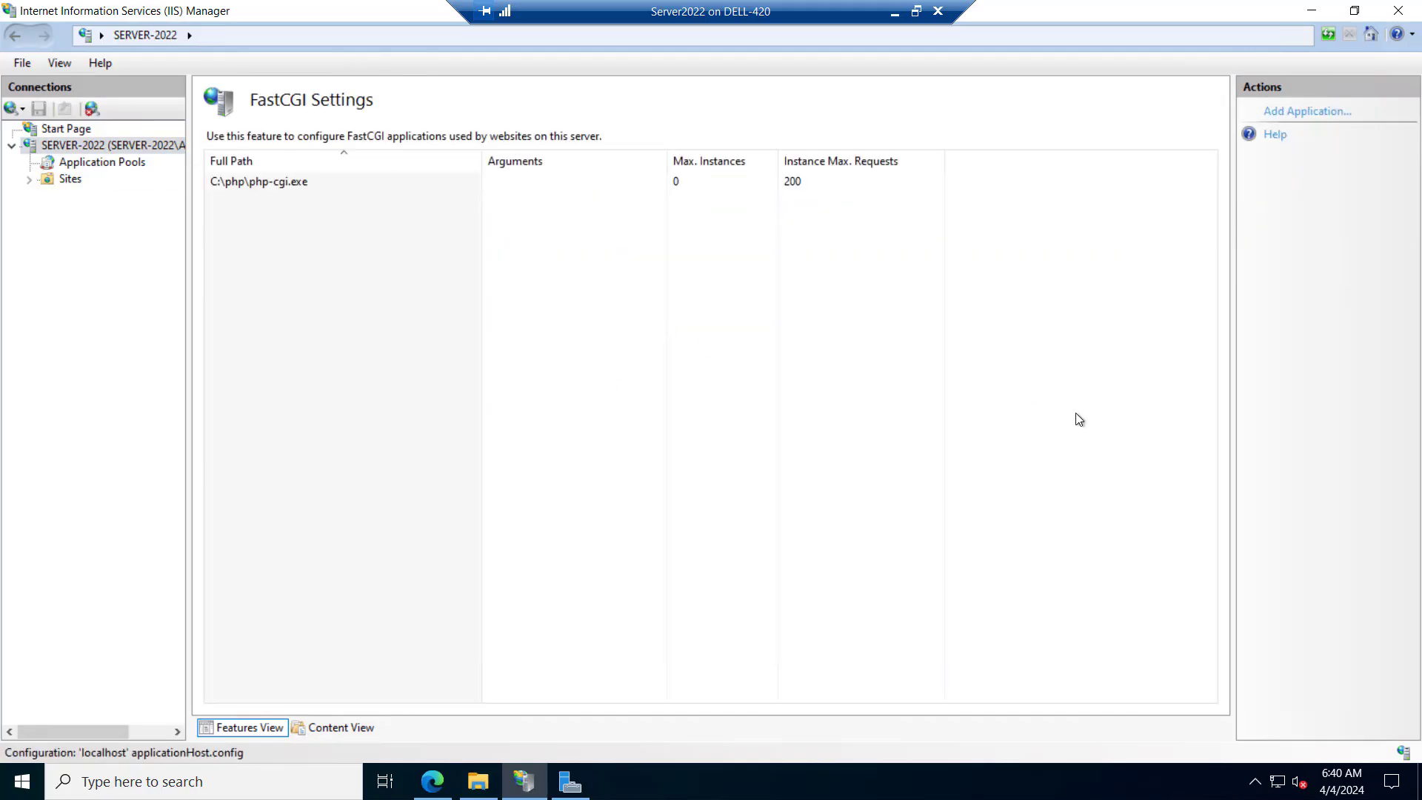
pyautogui.doubleClick(258, 184)
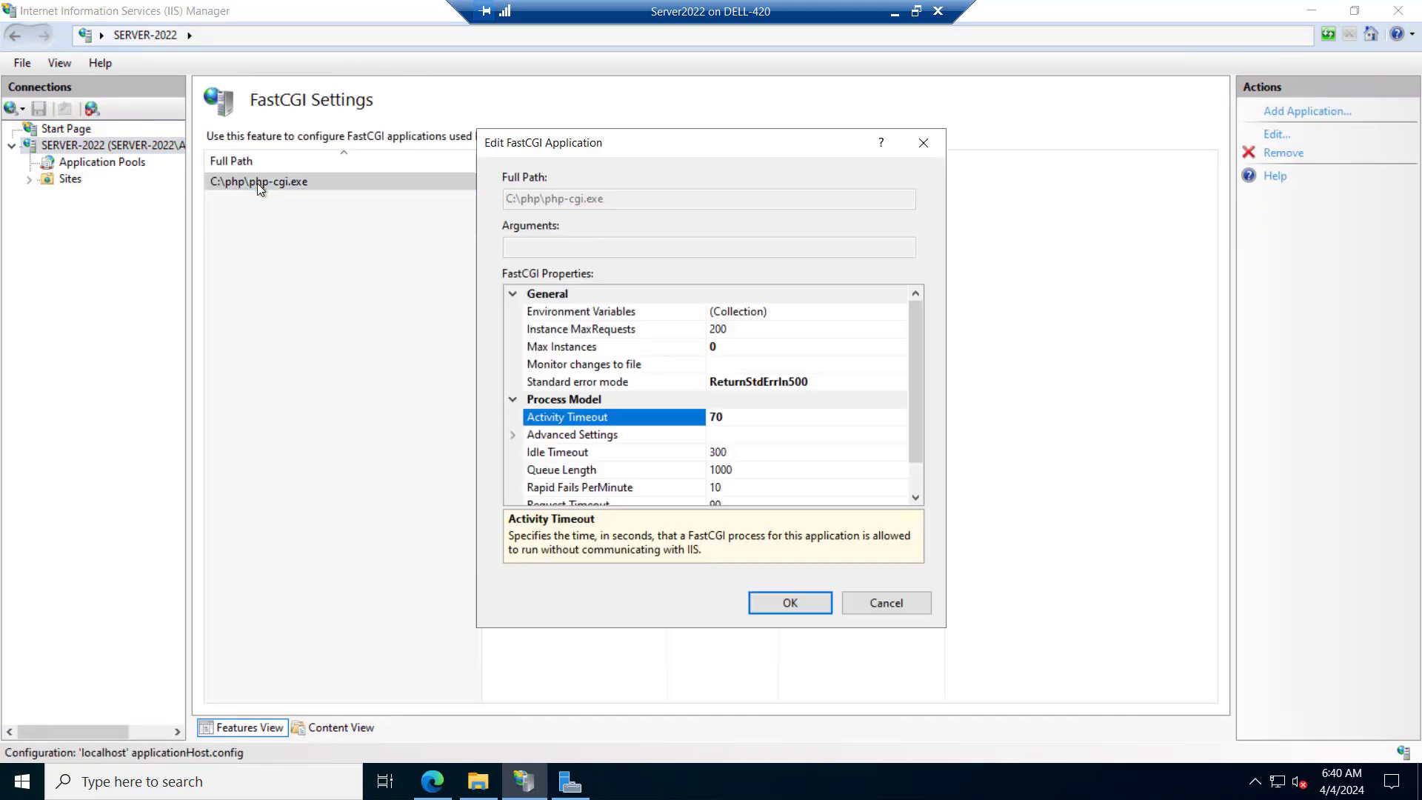
pyautogui.click(898, 312)
pyautogui.click(900, 312)
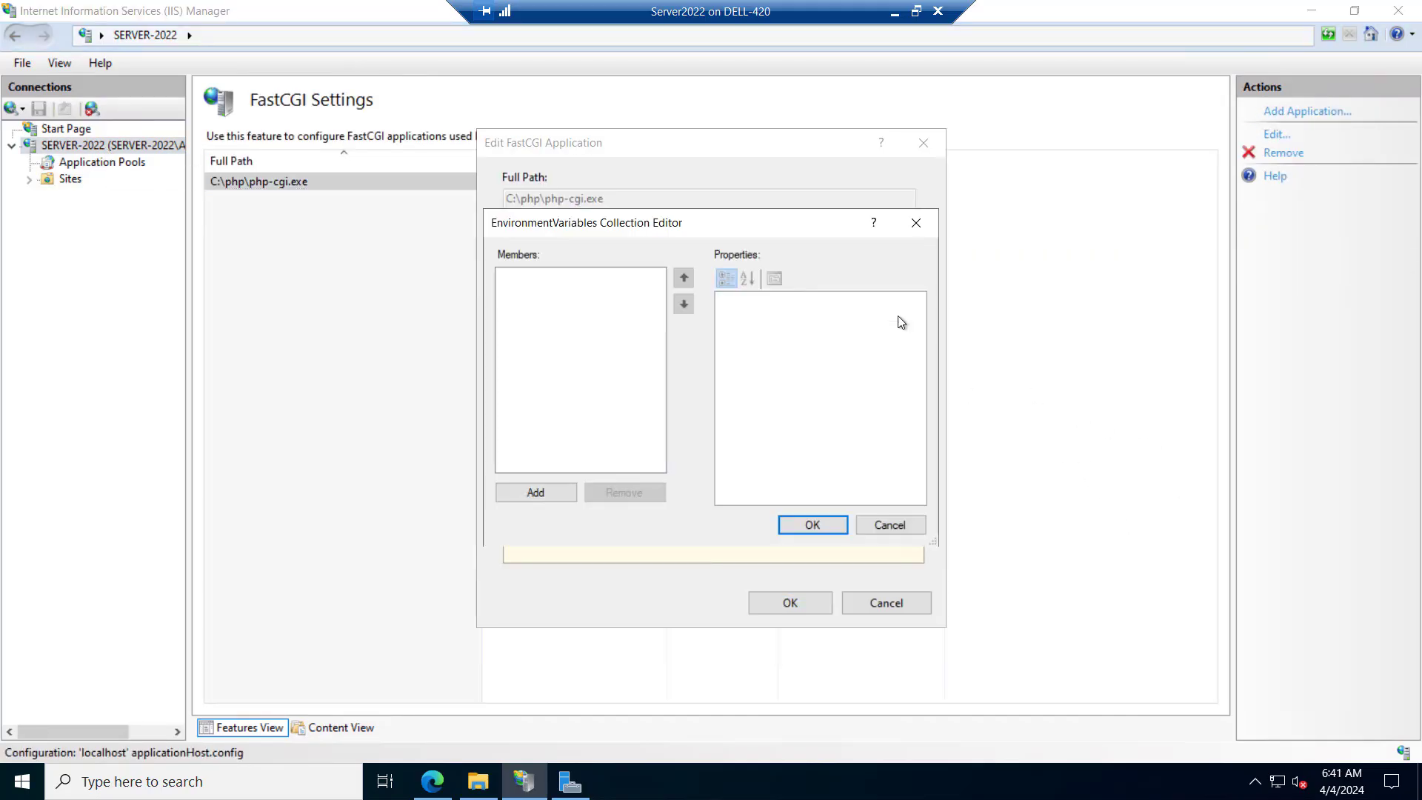
# Add the environment variable PHP_FCGI_MAX_REQUESTS with value 10000 and save the FastCGI application
pyautogui.click(537, 493)
pyautogui.write('PHP_FCGI_MAX_REQUEST')
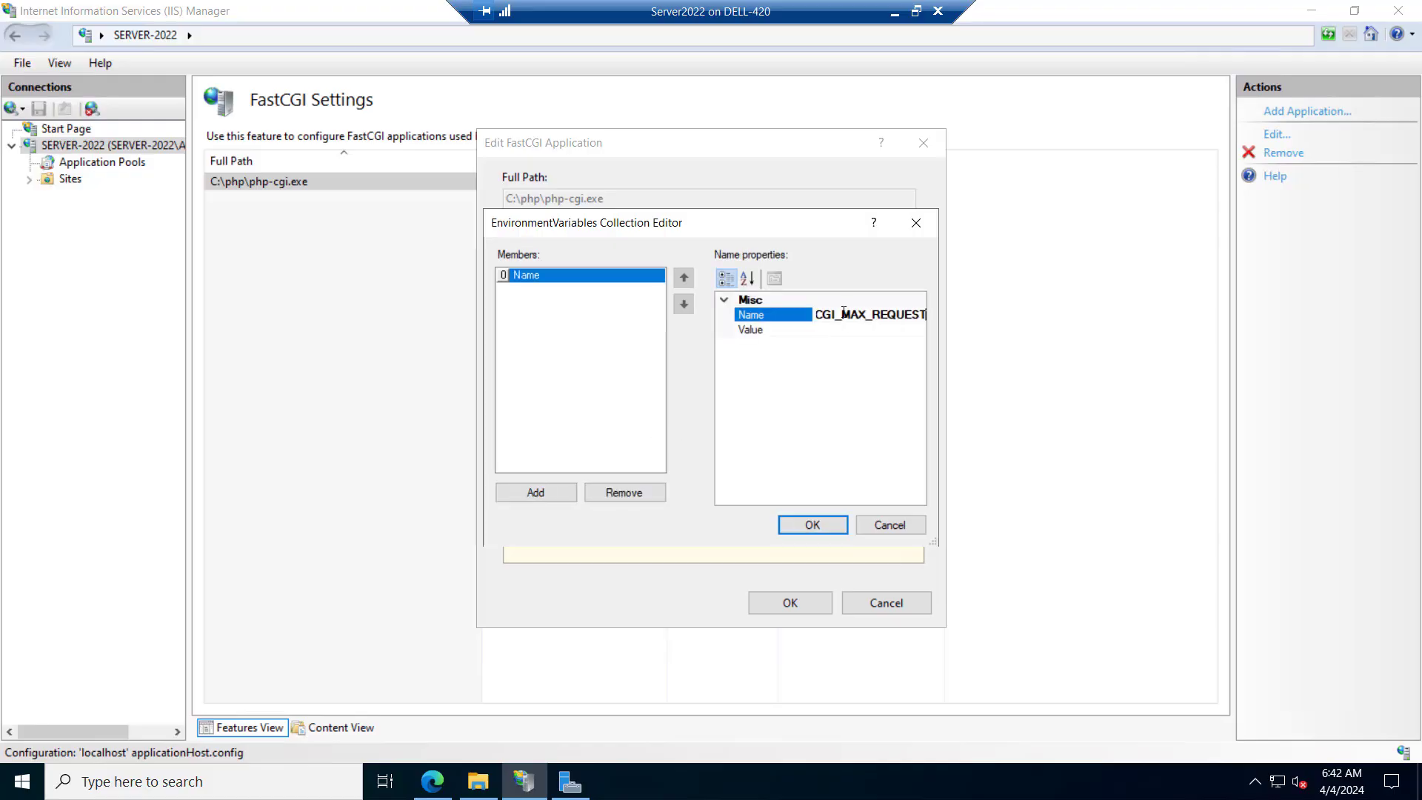
pyautogui.write('S')
pyautogui.click(829, 331)
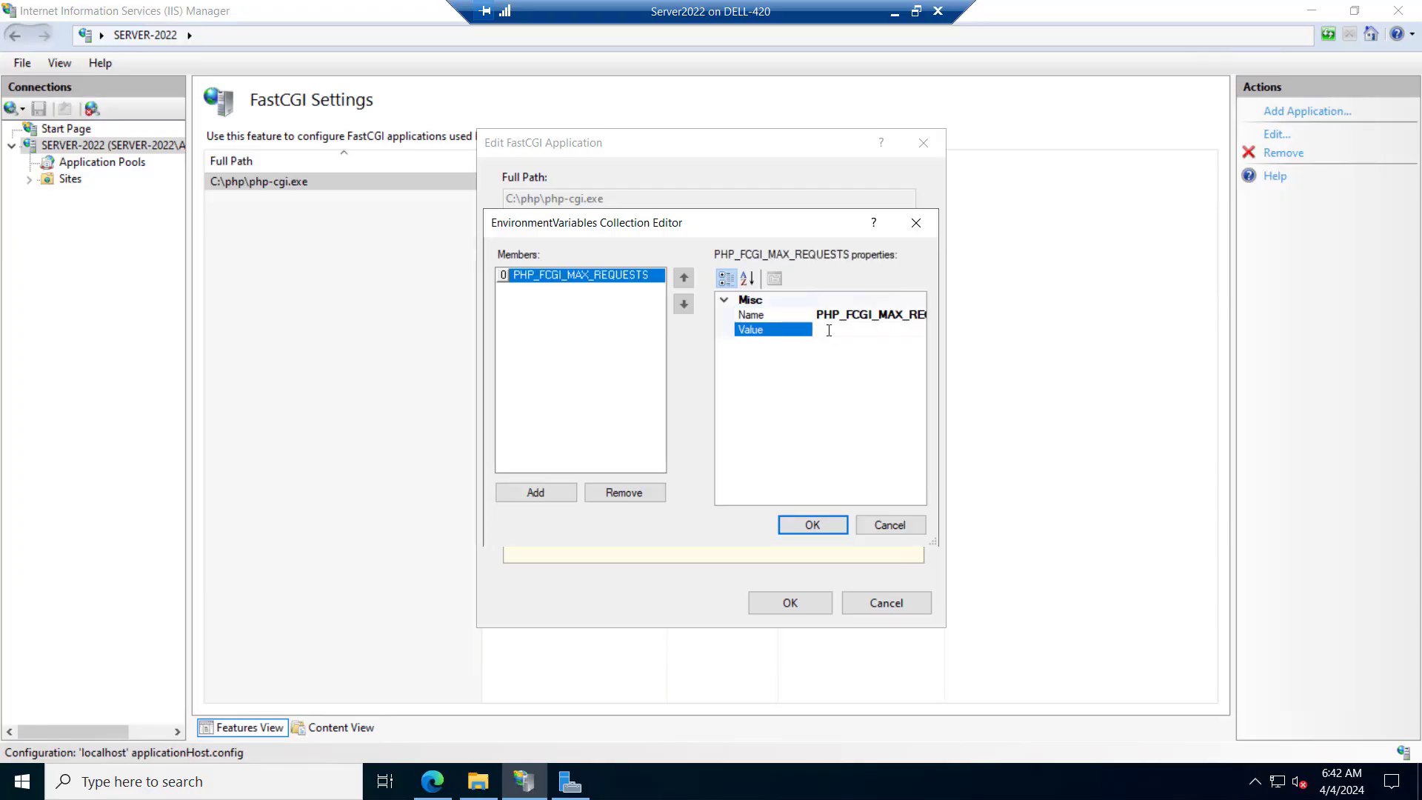
pyautogui.write('10000')
pyautogui.click(810, 525)
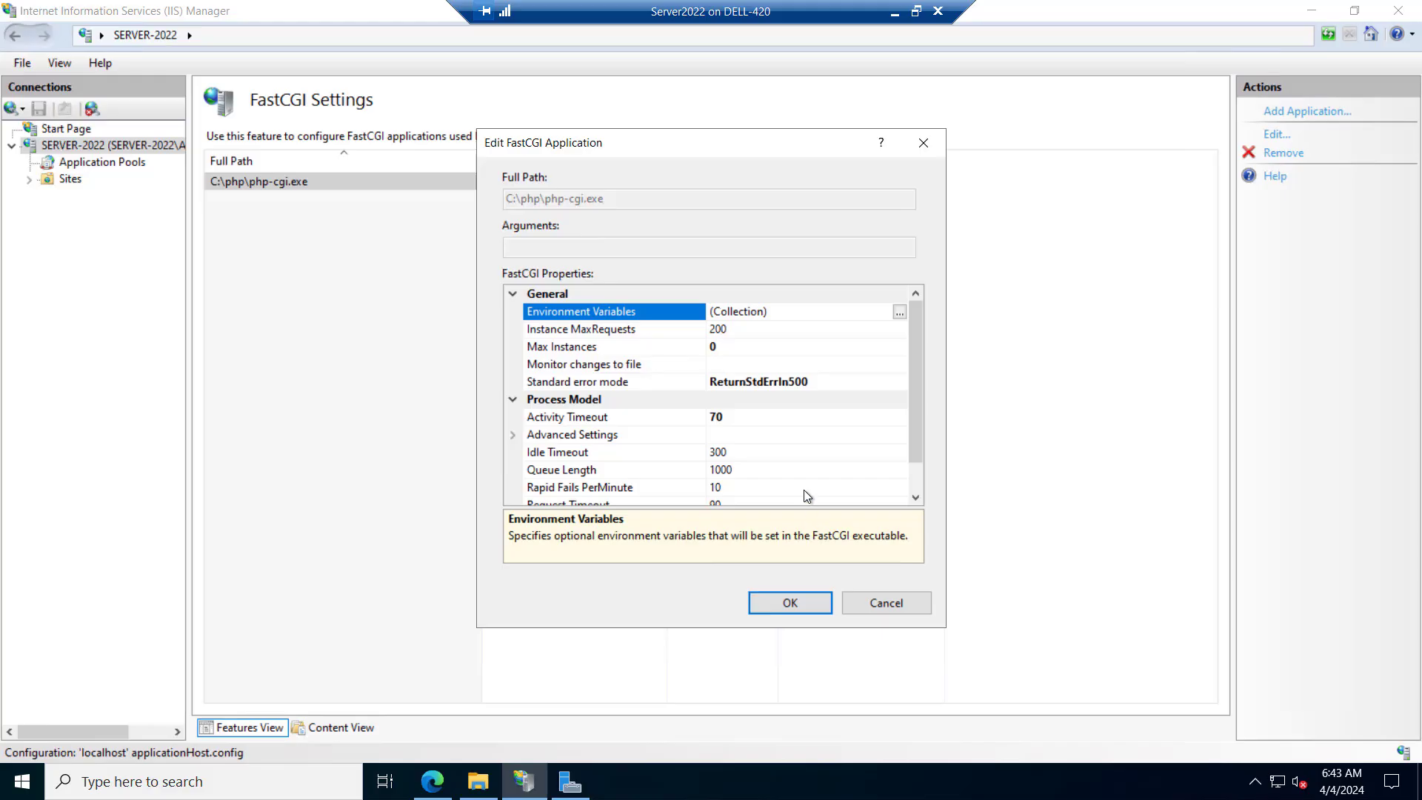
pyautogui.click(778, 608)
# Add an application pool named Wordpress with .NET CLR Version v4.0.30319 and Integrated pipeline mode
pyautogui.click(106, 161)
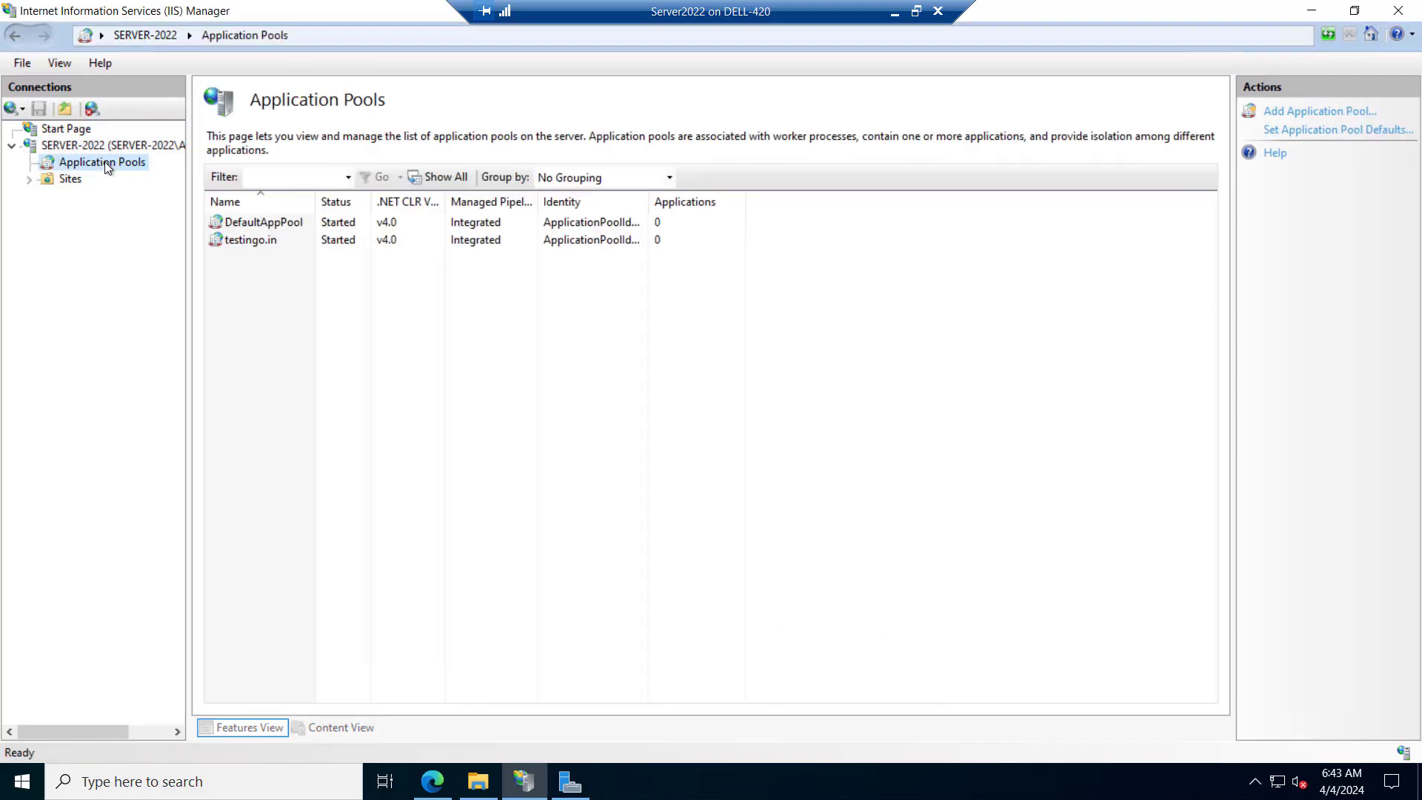
pyautogui.click(1300, 111)
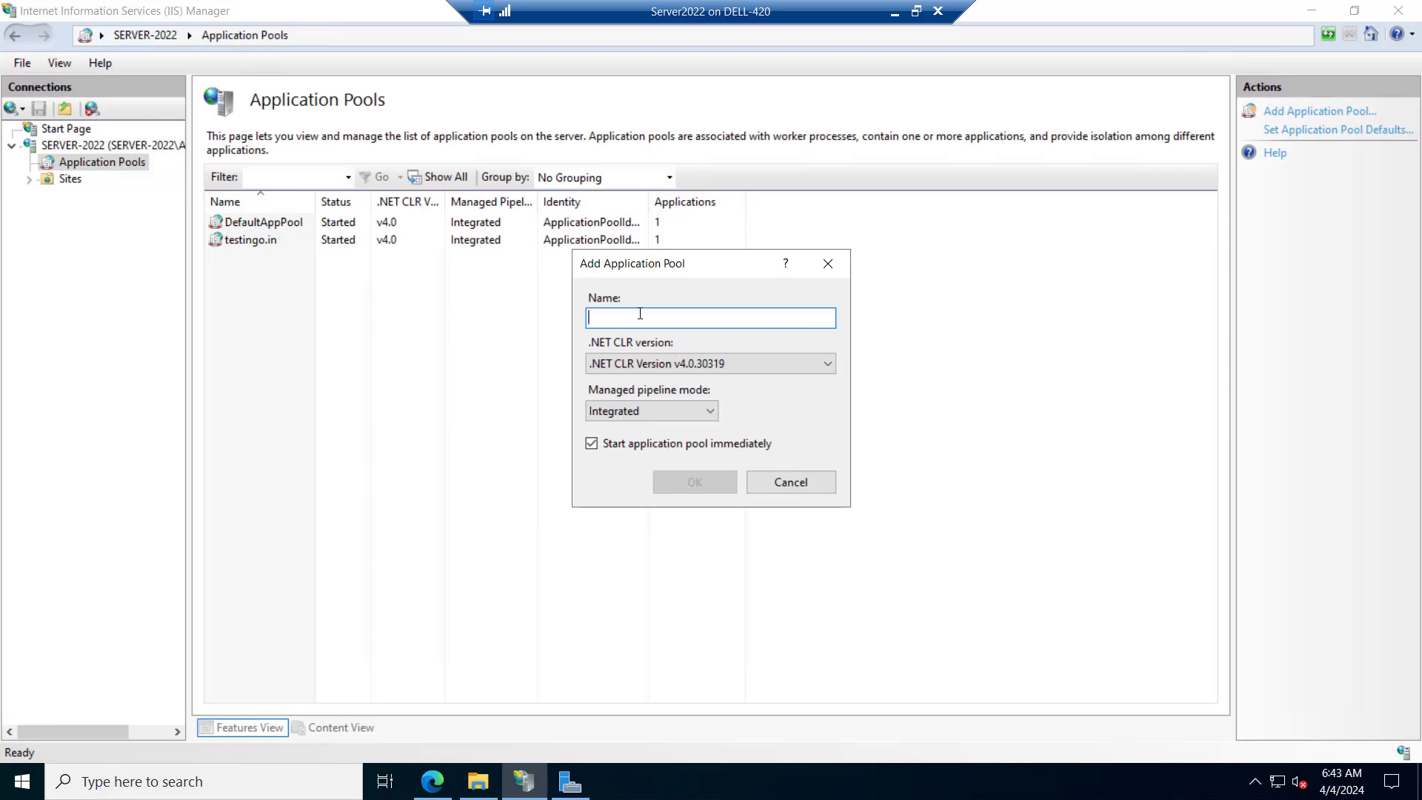
pyautogui.write('Wordpress')
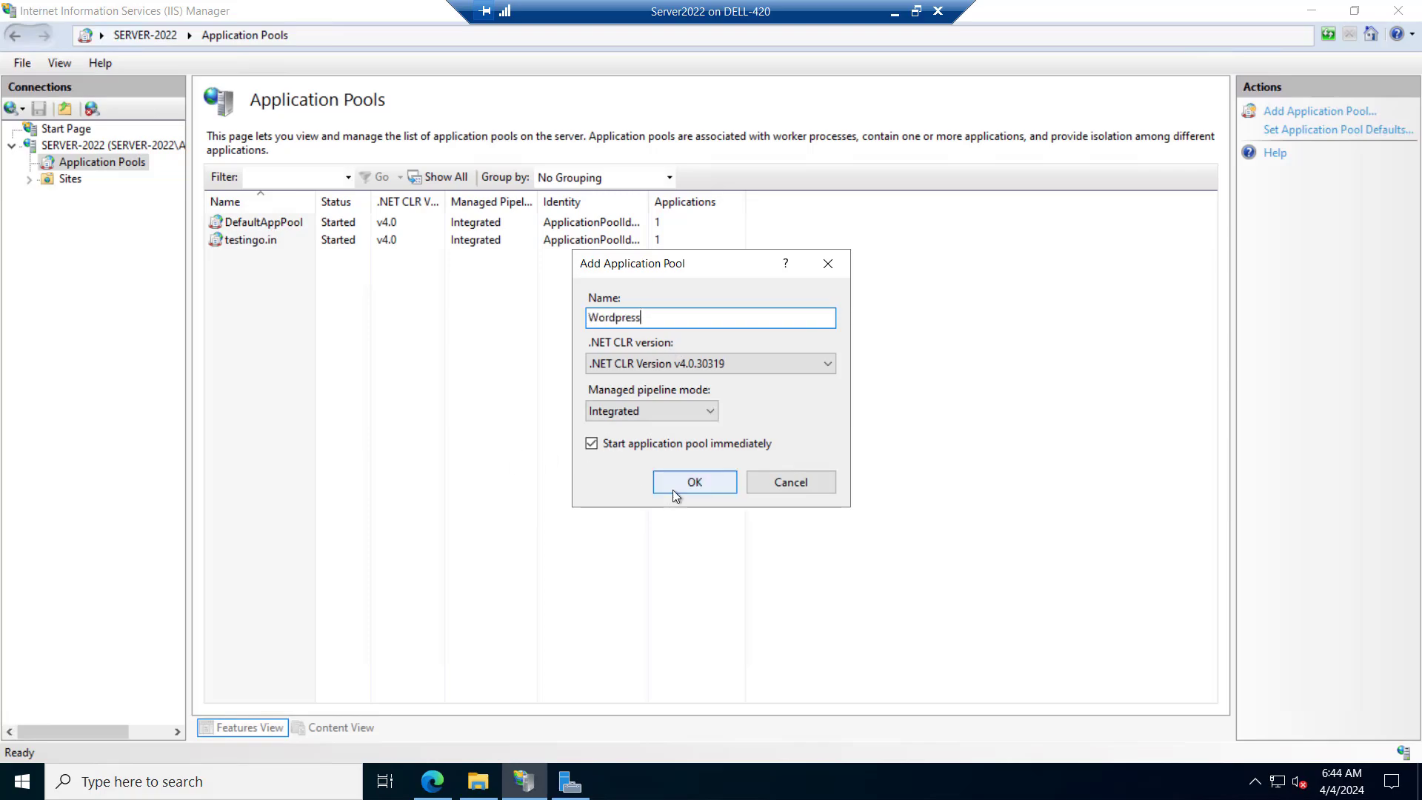
pyautogui.click(679, 482)
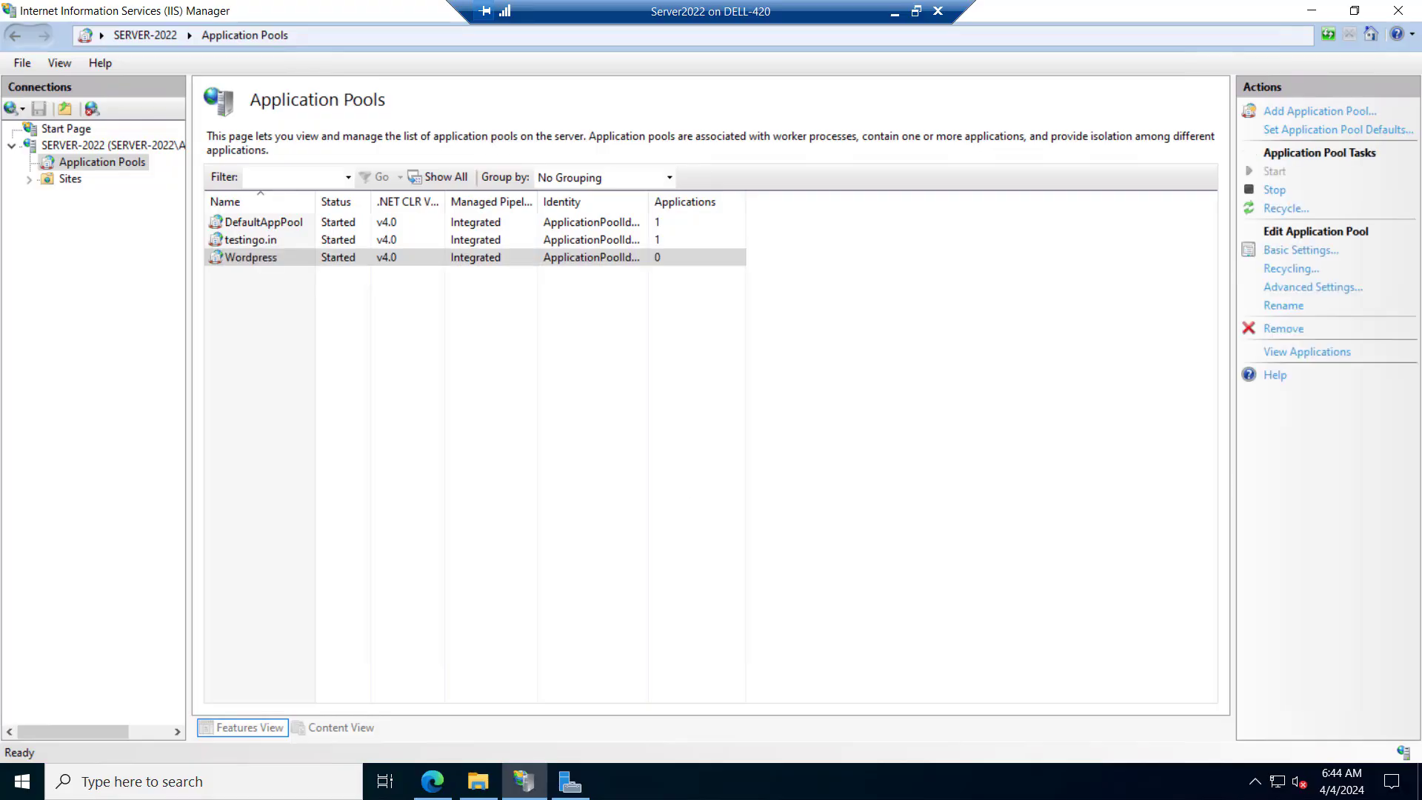
# Open the Application Pool Defaults and switch the process model identity to a custom account
pyautogui.rightClick(227, 260)
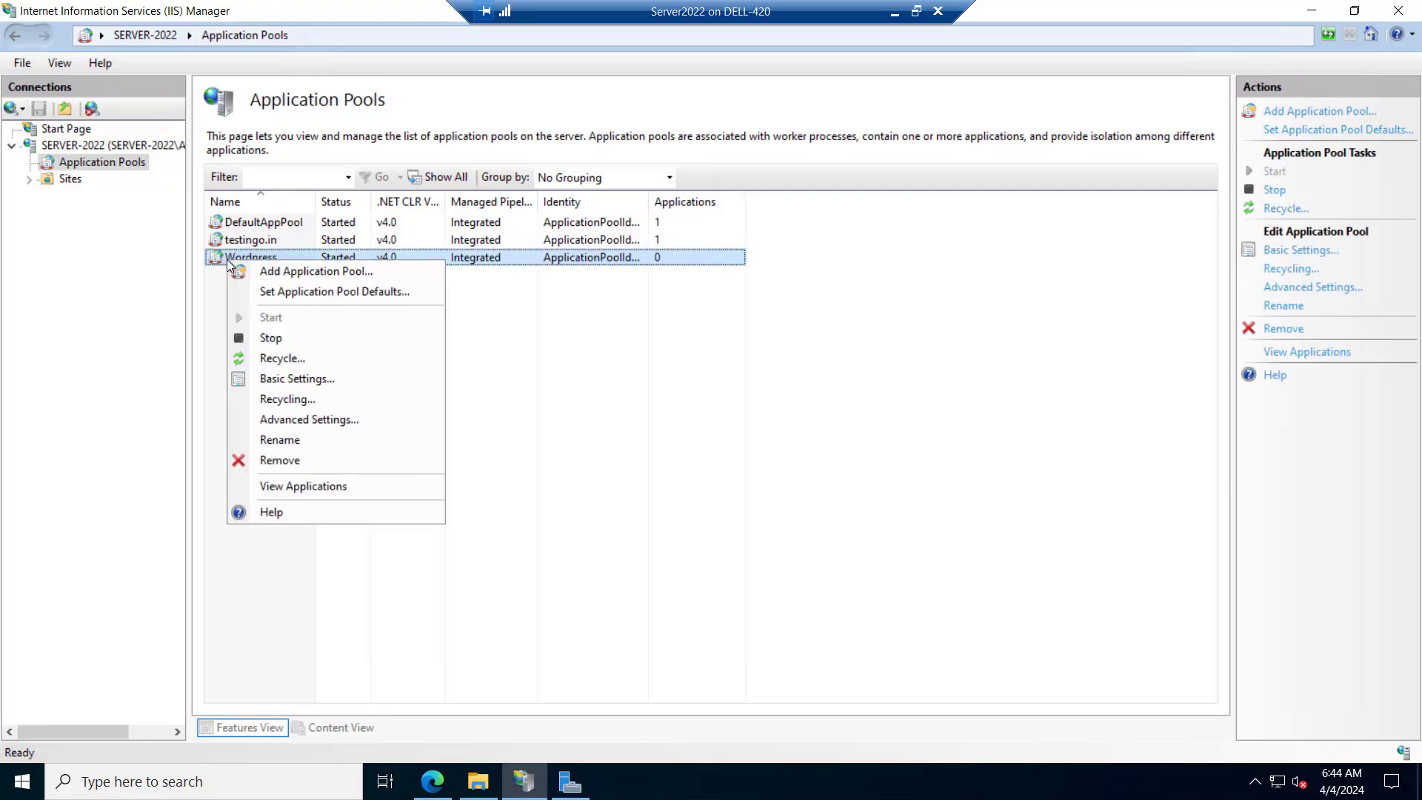
pyautogui.click(251, 293)
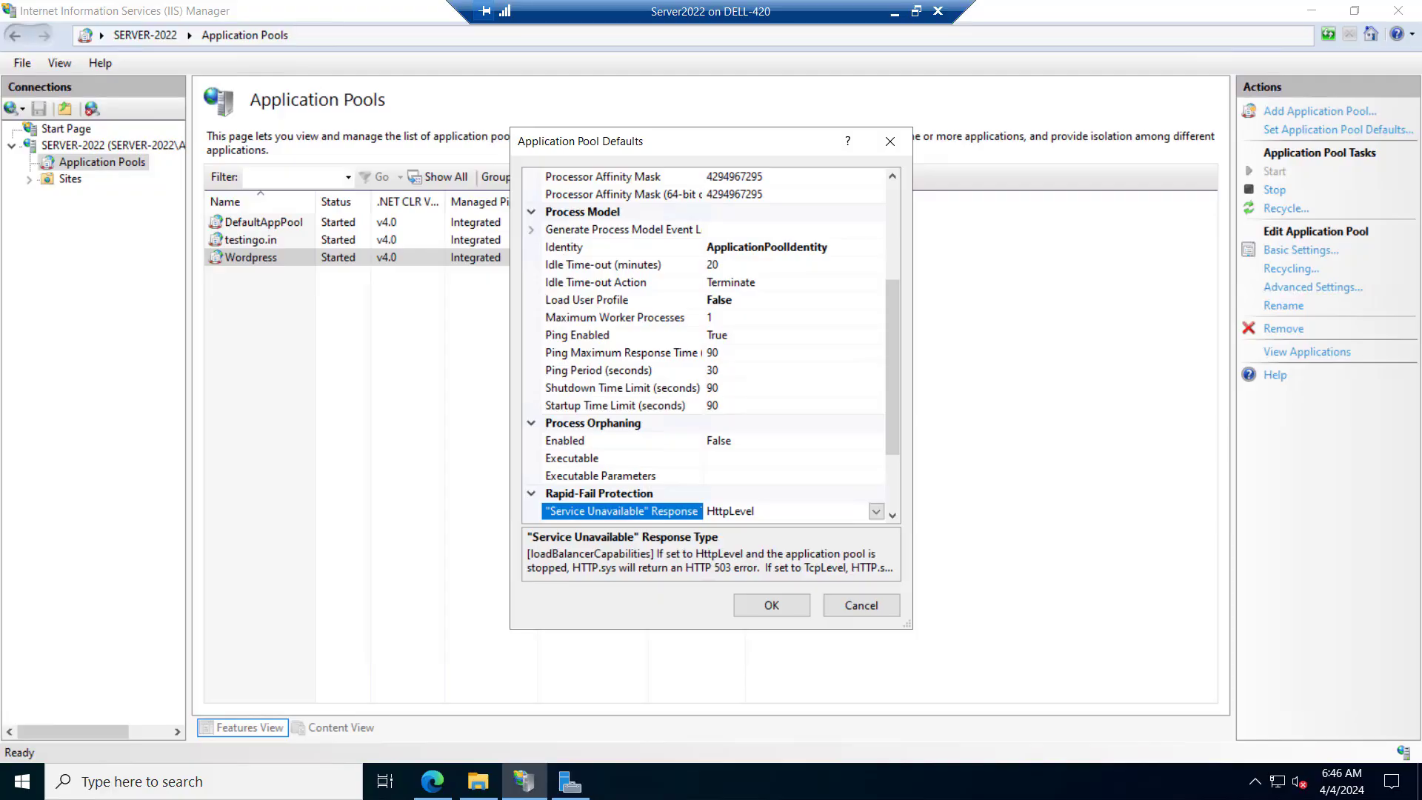
pyautogui.click(579, 248)
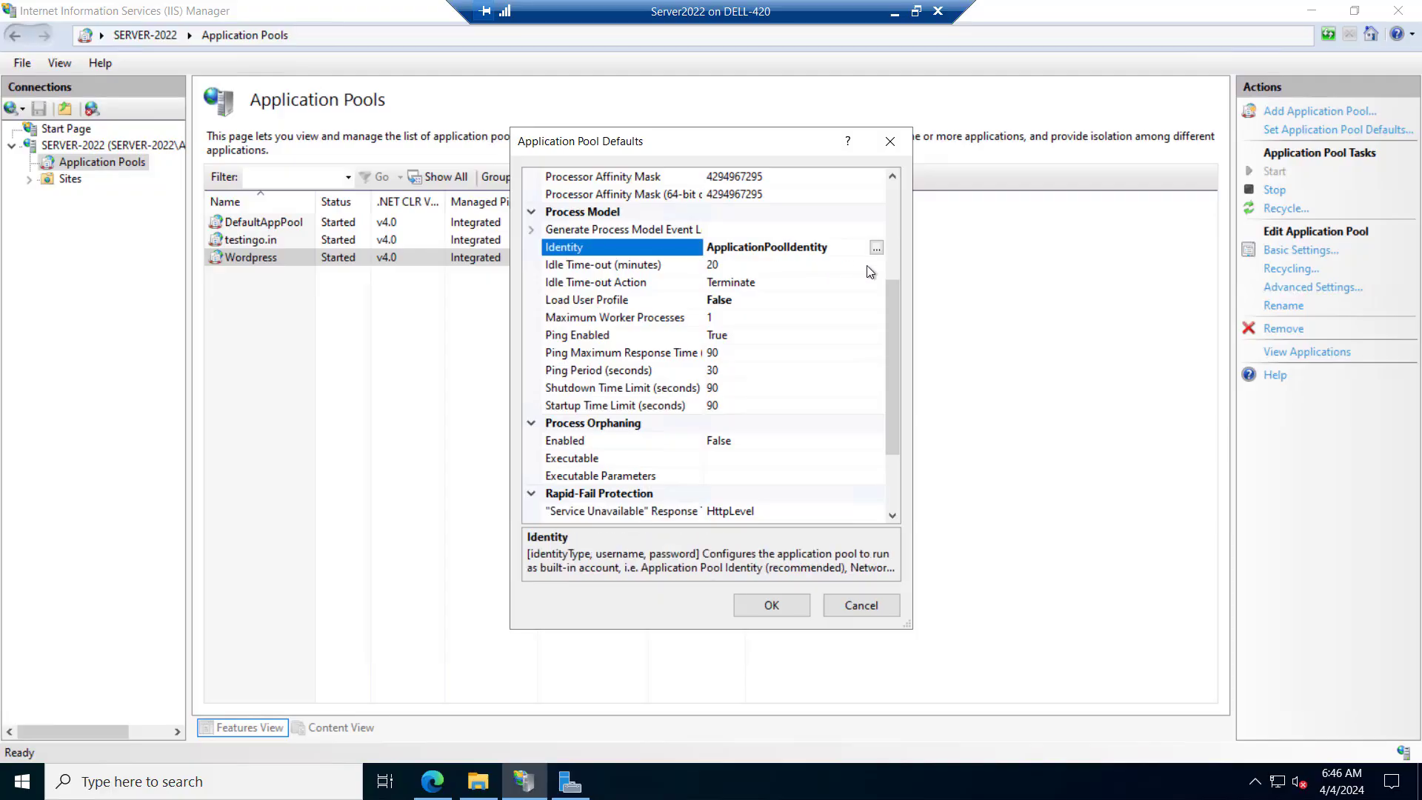
pyautogui.click(876, 247)
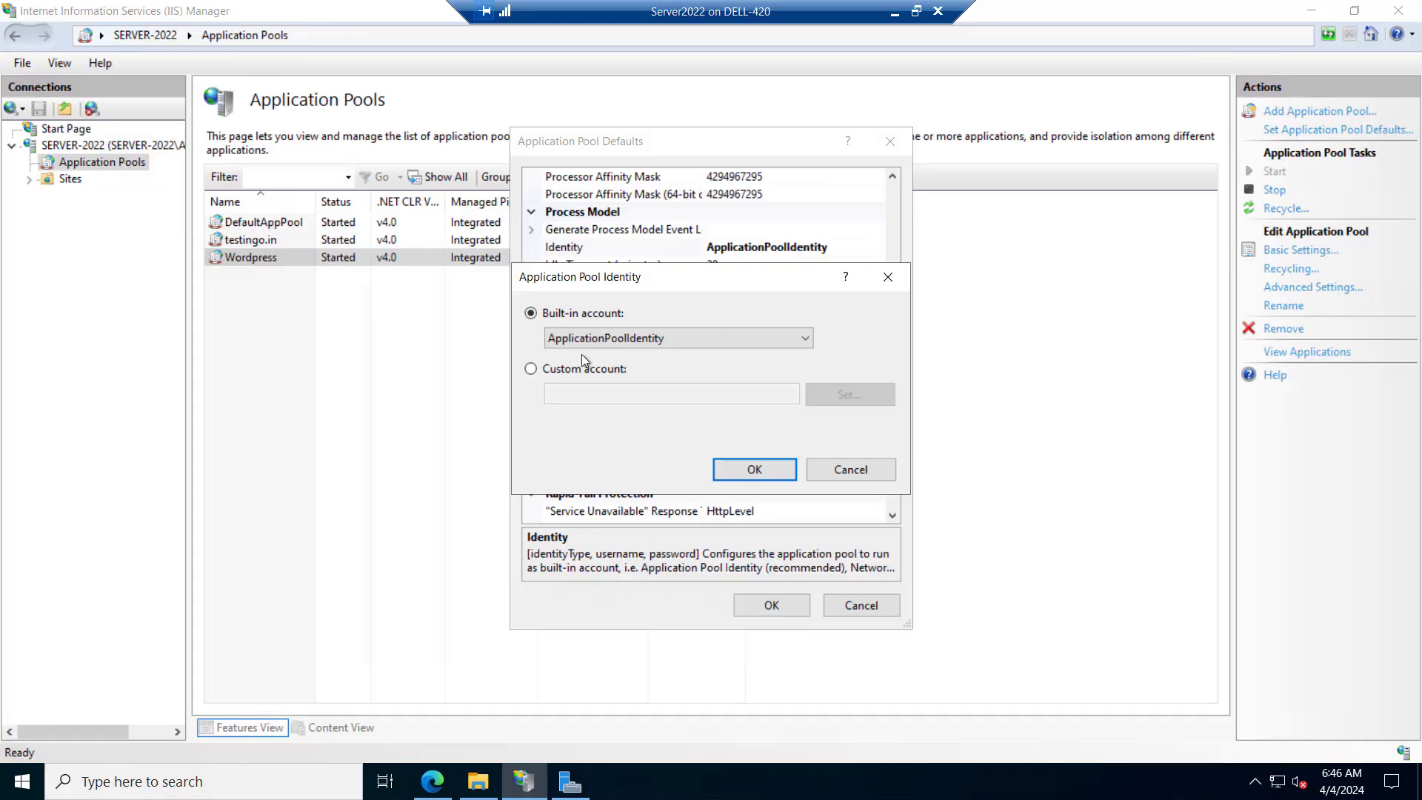
pyautogui.click(531, 369)
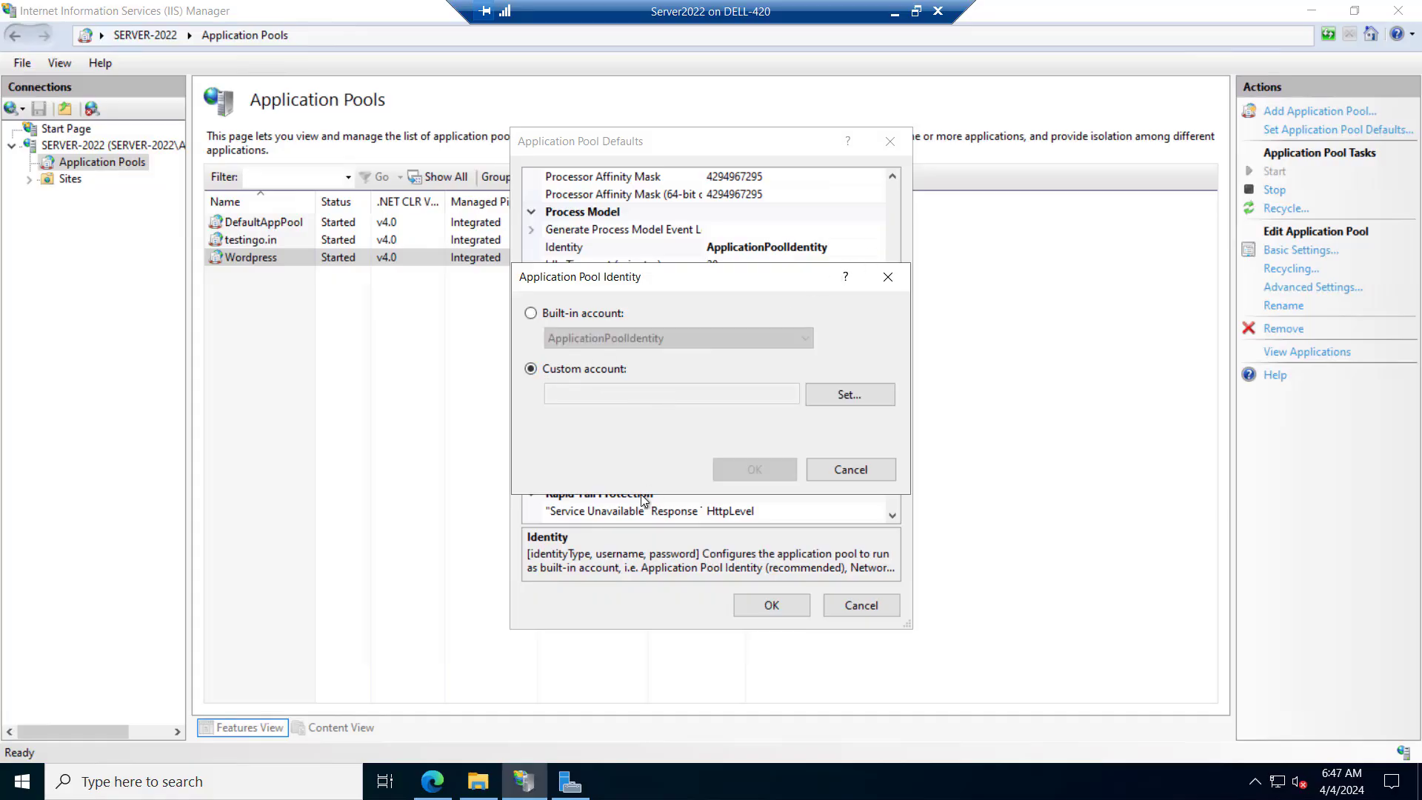
# Copy the server's device name from the system About page and return to IIS Manager
pyautogui.press('super+Pause')
pyautogui.moveTo(474, 242); pyautogui.dragTo(544, 245)
pyautogui.hotkey('ctrl', 'c')
pyautogui.click(500, 241)
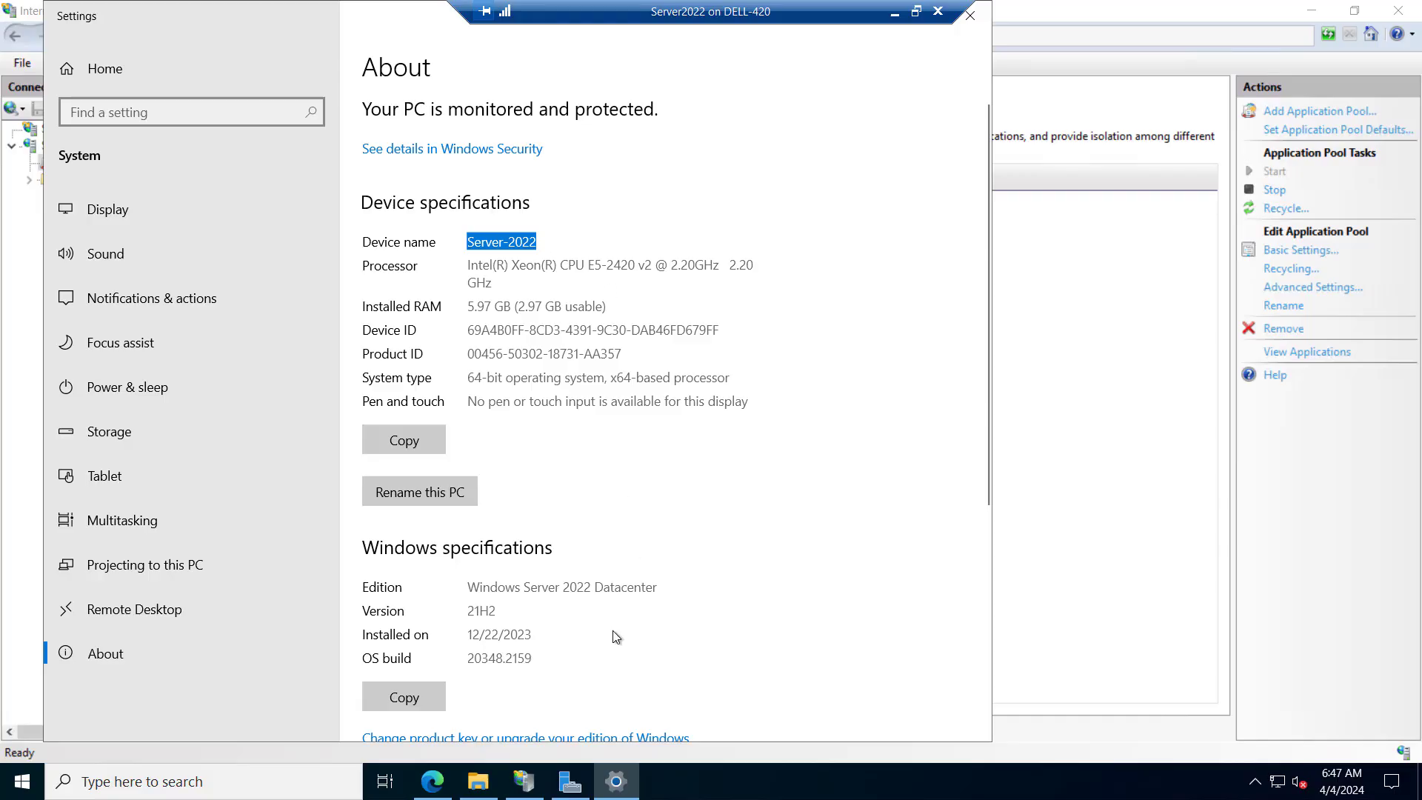
pyautogui.click(615, 781)
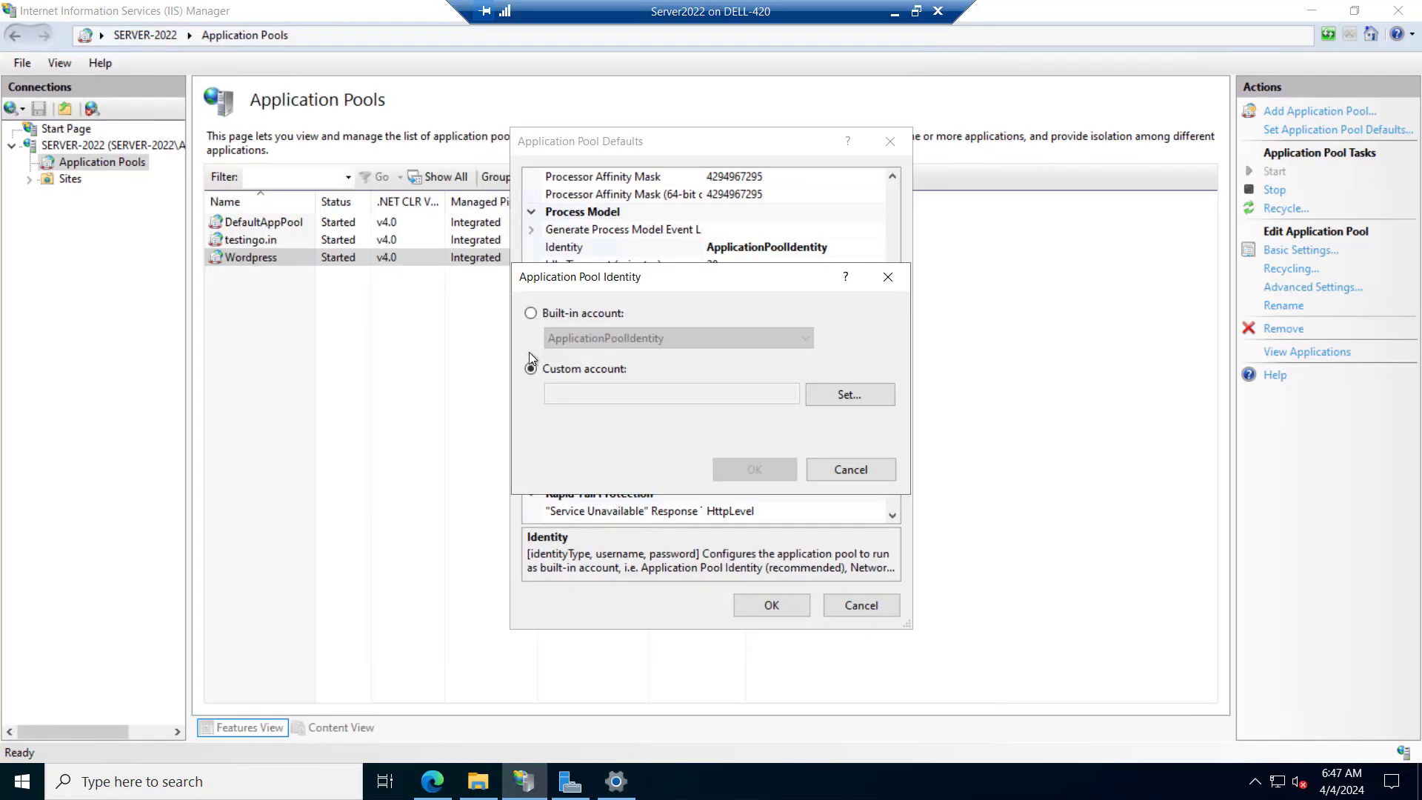
# Open the custom account's credentials and start the user name with Server-2022\
pyautogui.click(849, 395)
pyautogui.hotkey('ctrl', 'v')
pyautogui.write('\\')
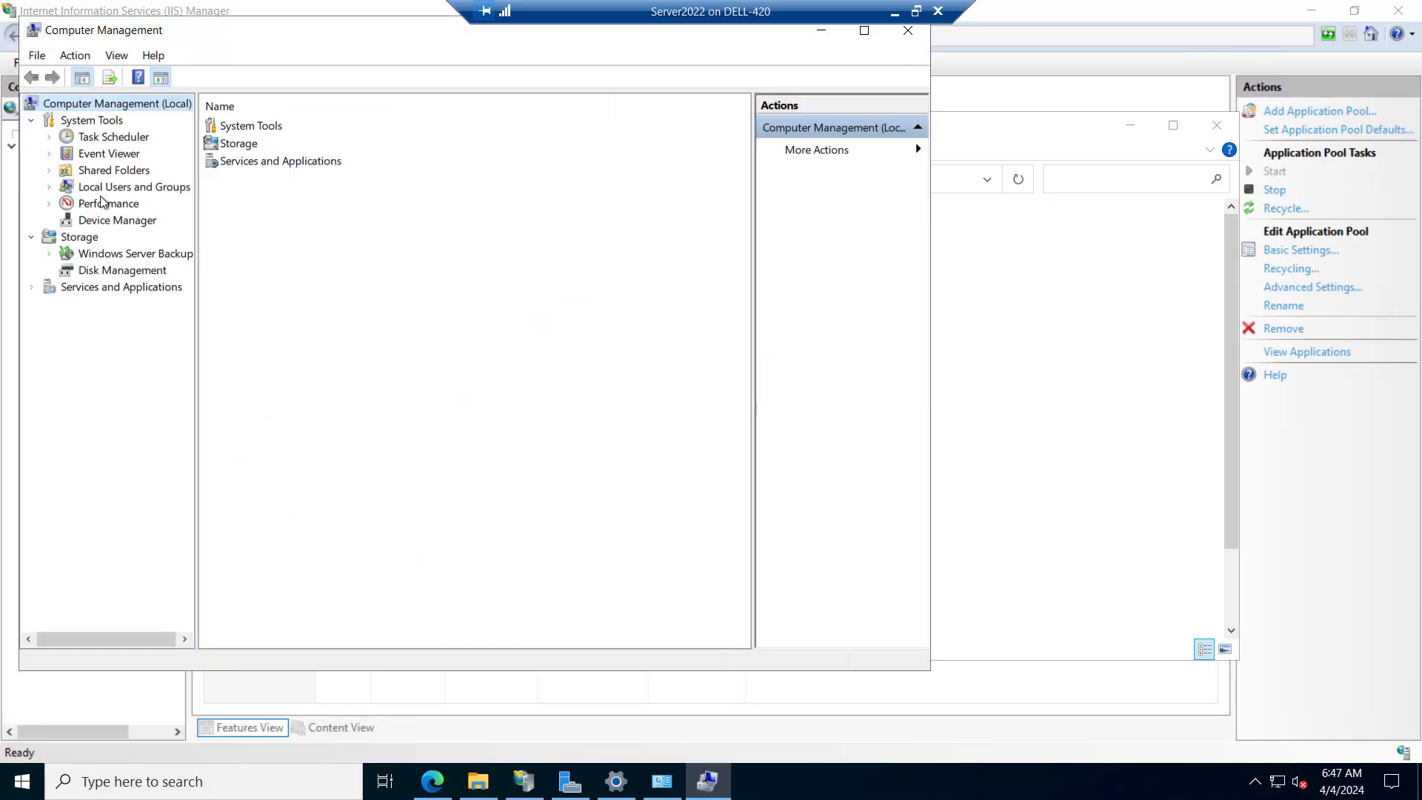
# Copy the wp_svc account name from the local Users list in Computer Management
pyautogui.click(239, 426)
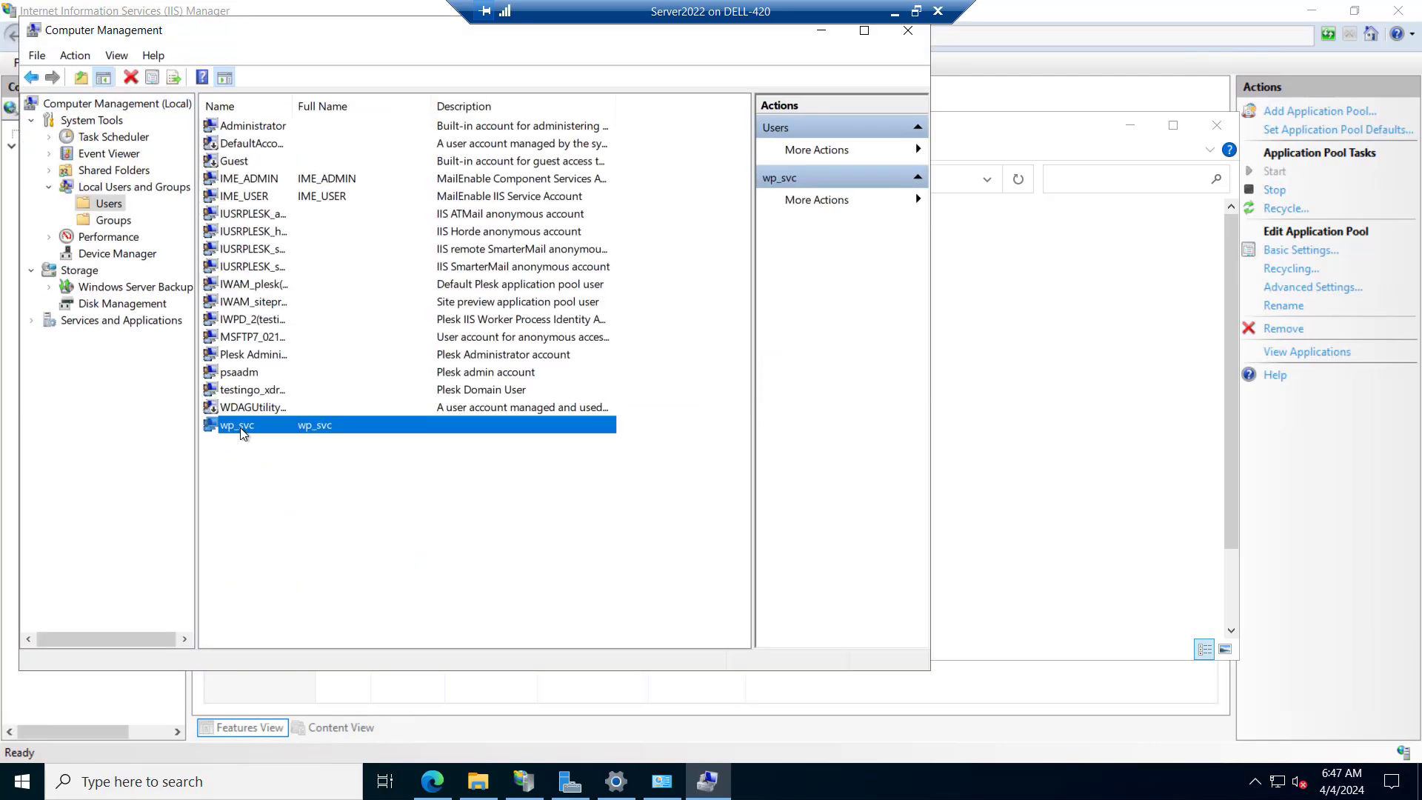
pyautogui.rightClick(240, 433)
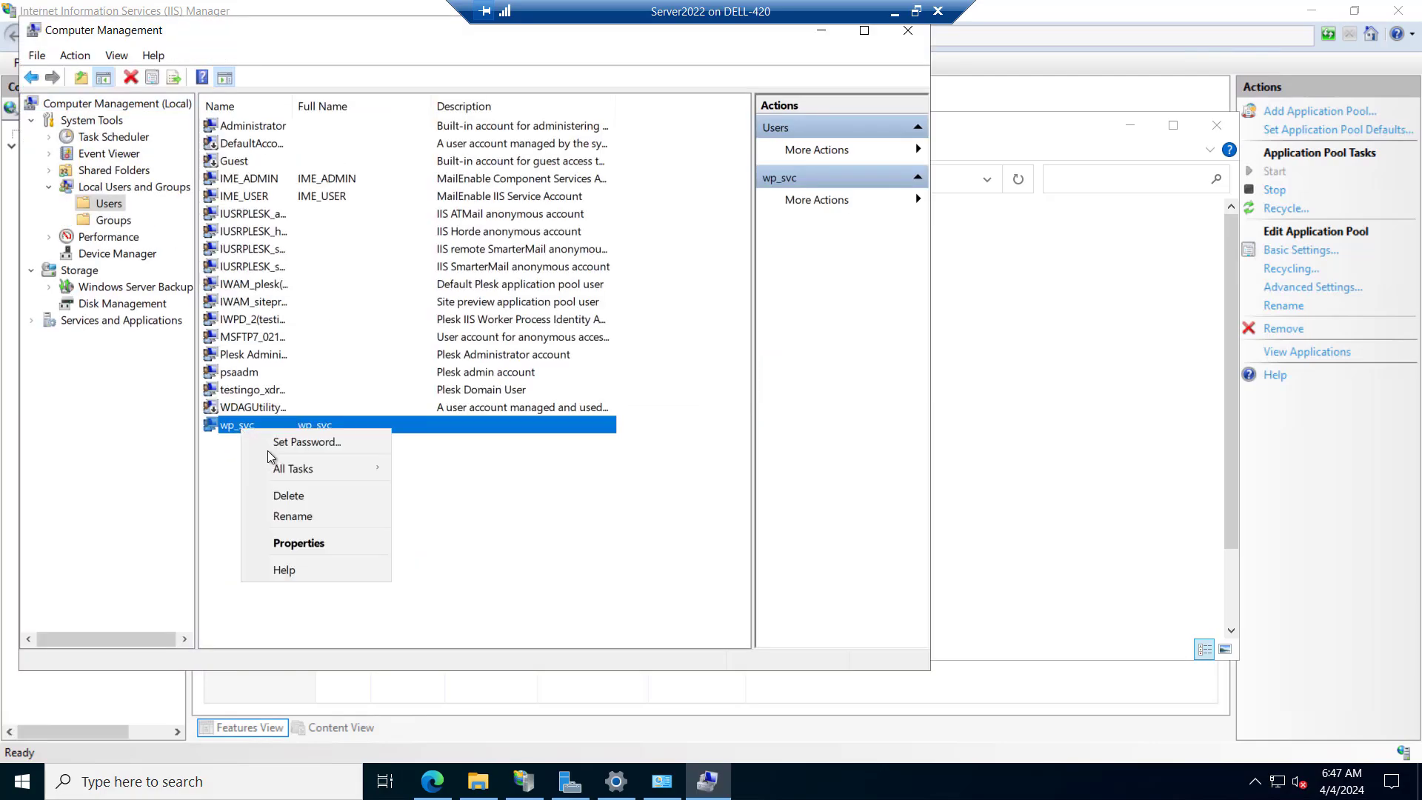
pyautogui.click(286, 522)
pyautogui.press('Escape')
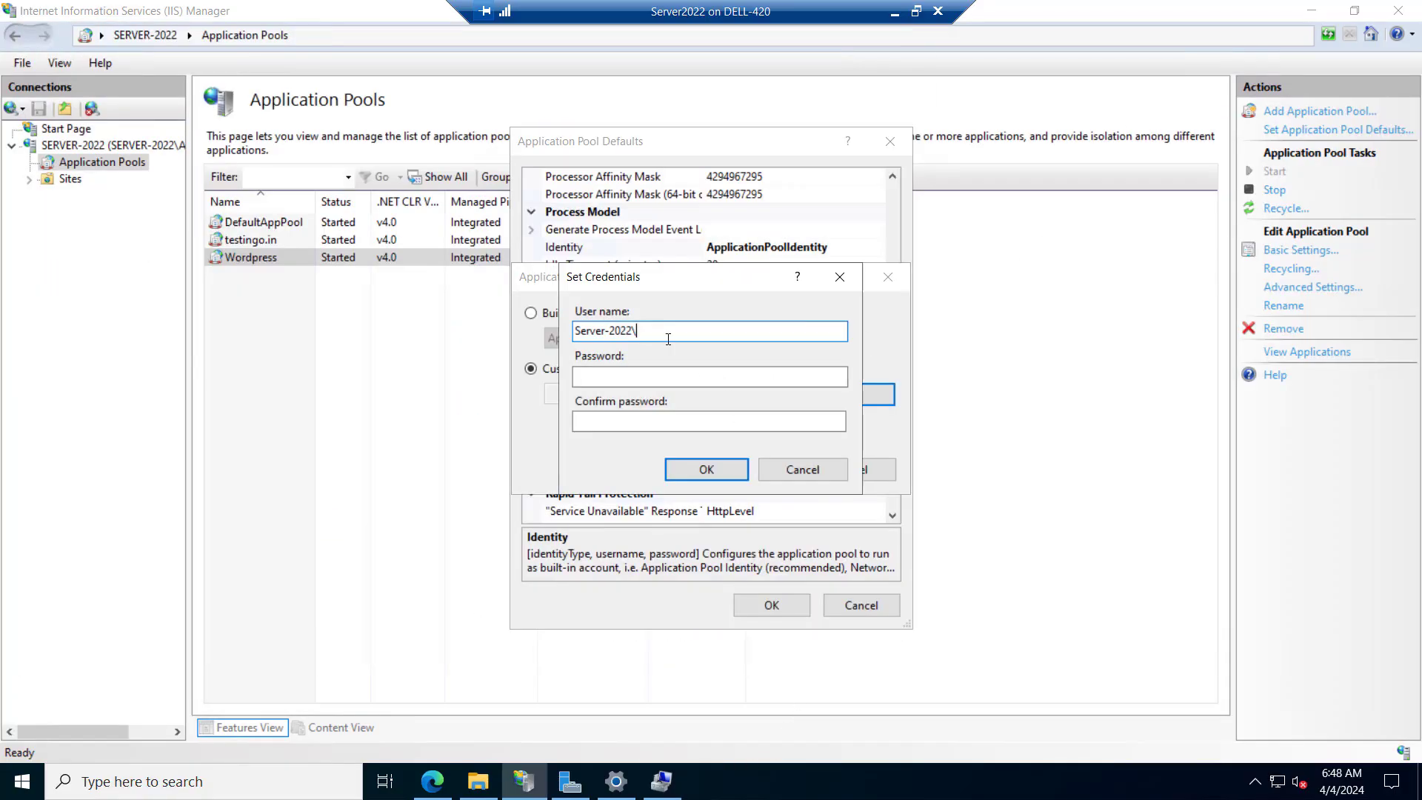
# Complete the user name as Server-2022\wp_svc and save that account as the default application pool identity
pyautogui.write('wp_svc')
pyautogui.click(700, 468)
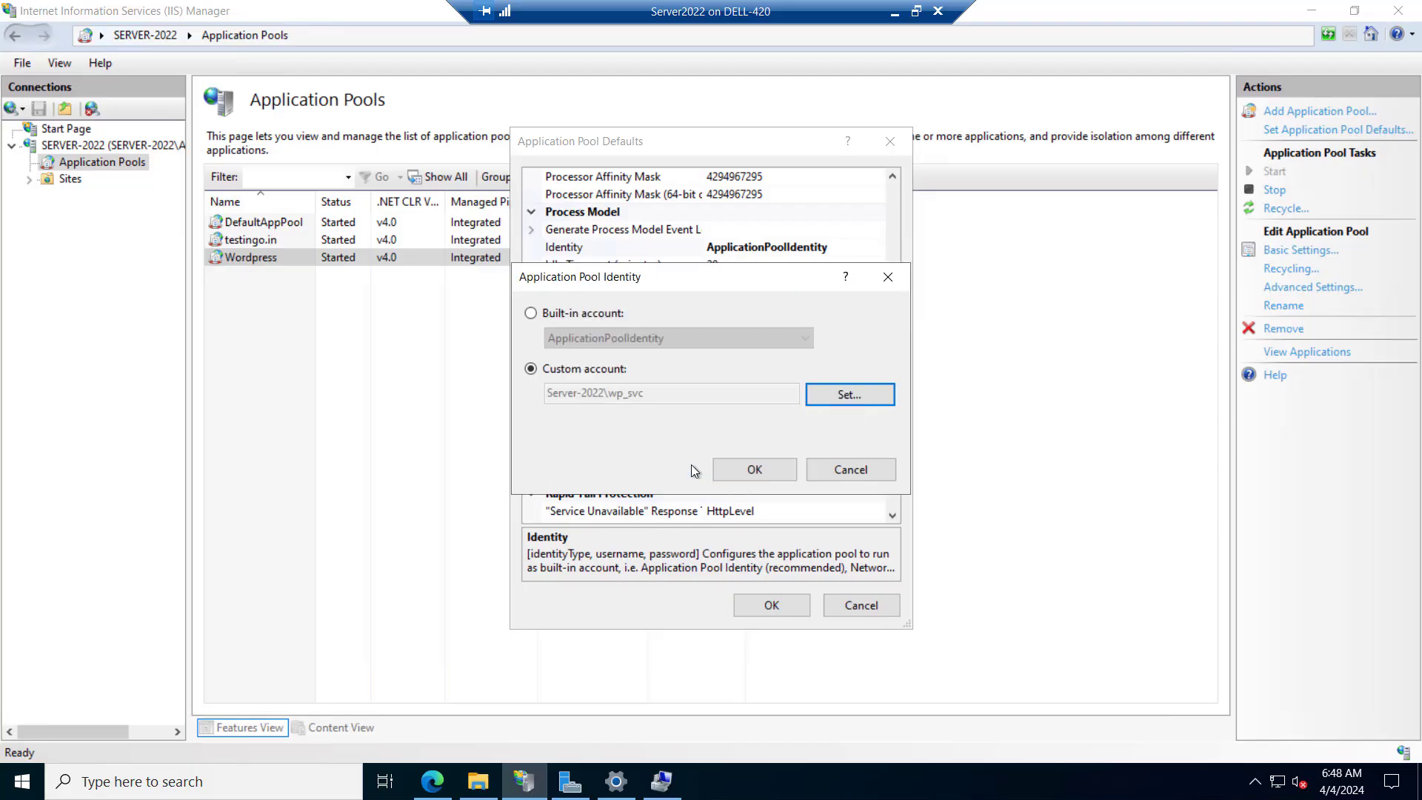
pyautogui.click(760, 473)
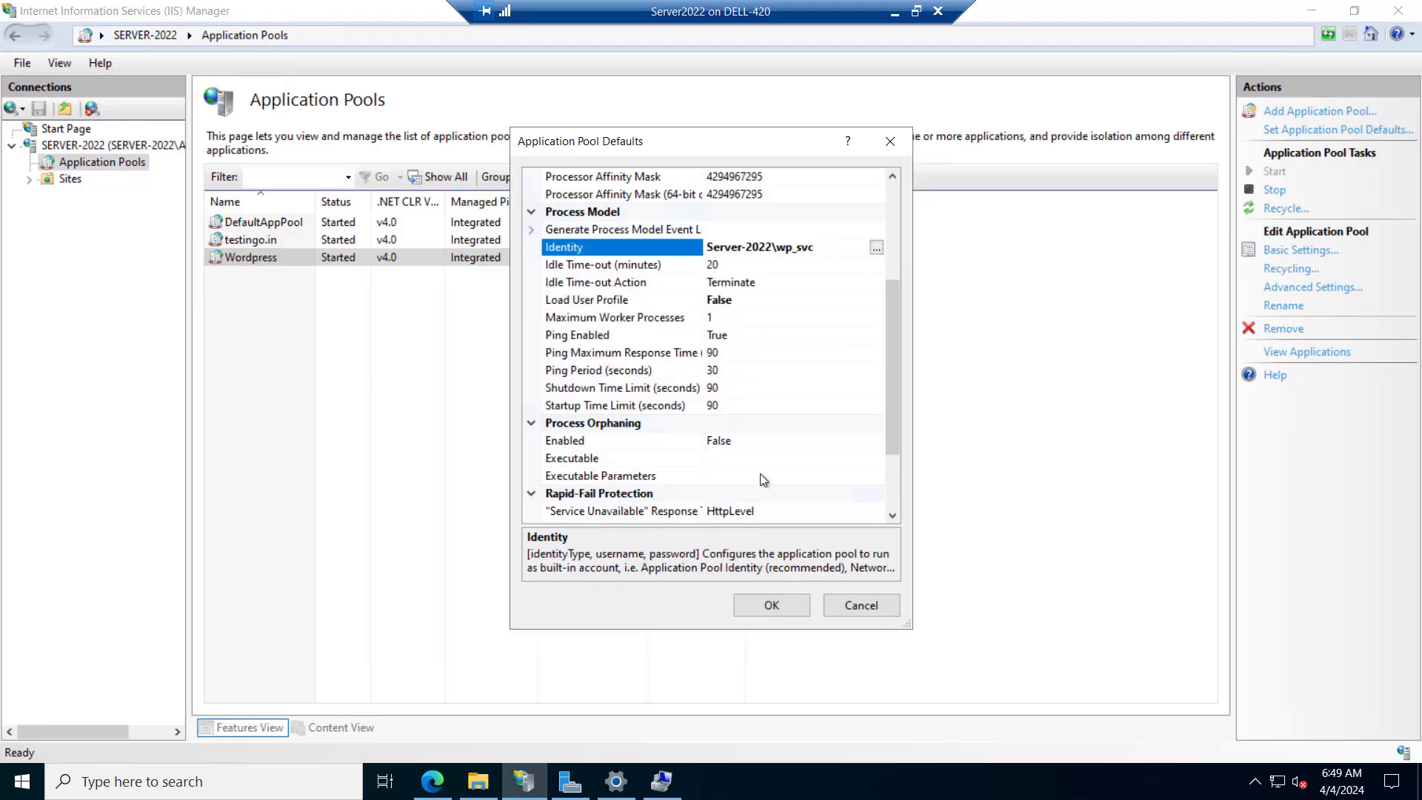
pyautogui.click(762, 610)
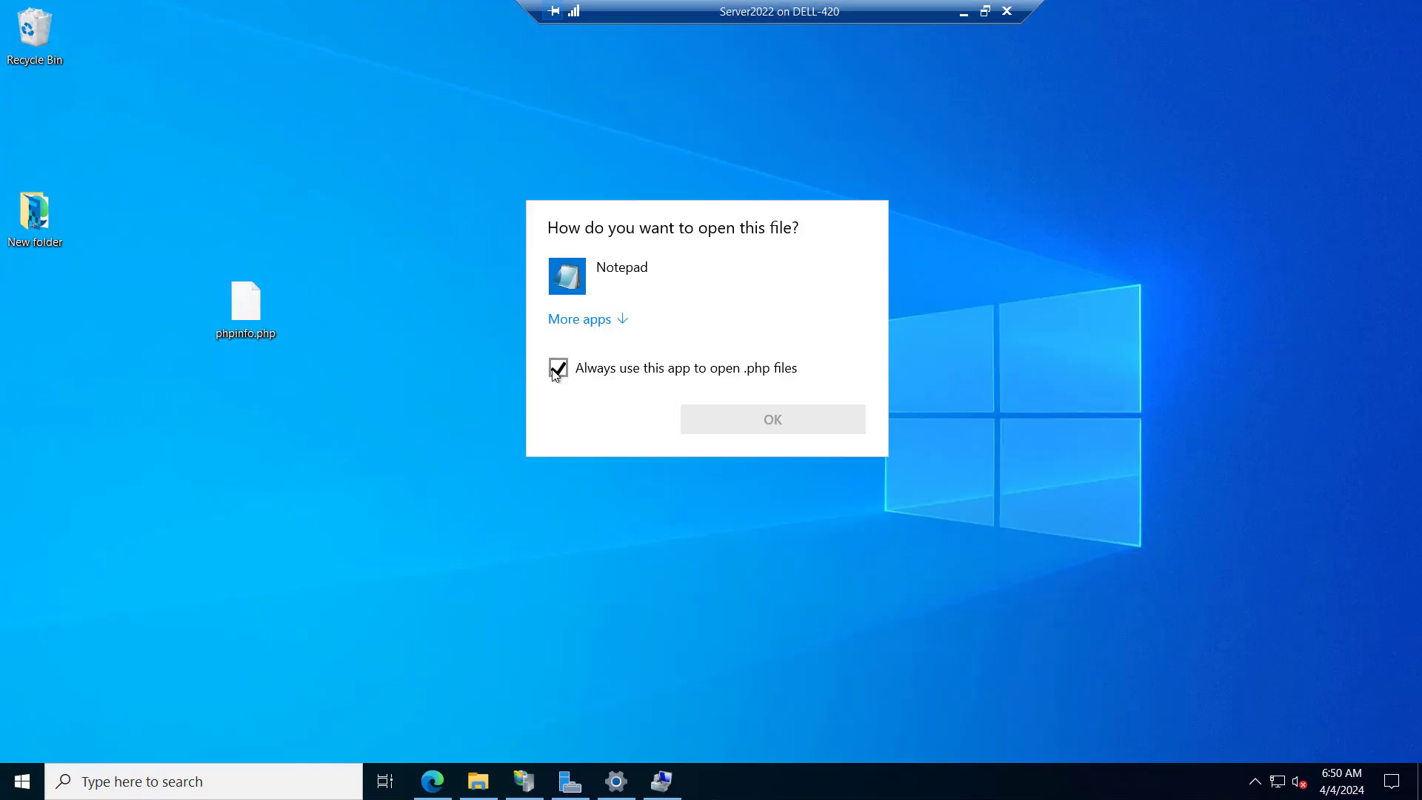
# Open the desktop file phpinfo.php with Notepad as the permanent app for .php files, check its code and close it
pyautogui.click(558, 368)
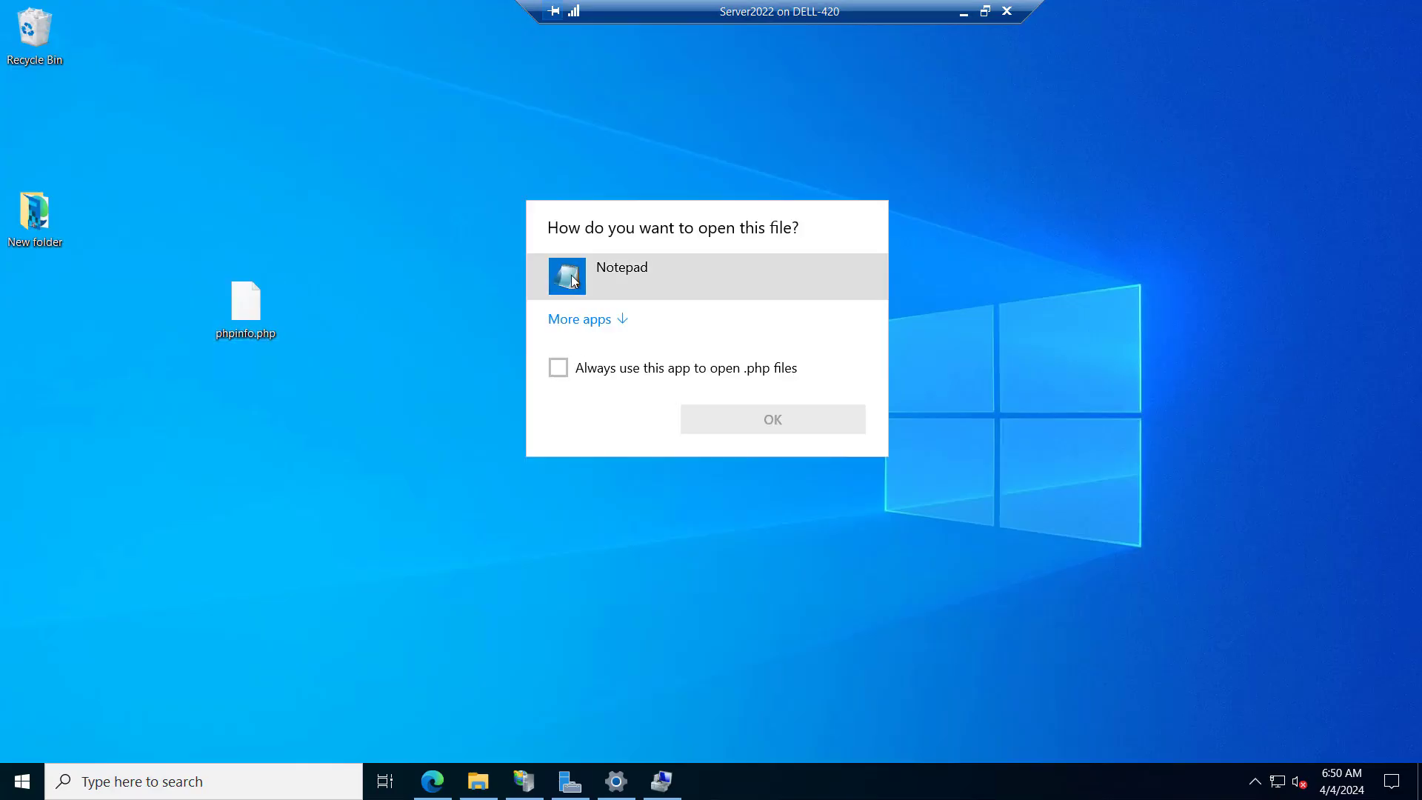
pyautogui.click(574, 280)
pyautogui.click(762, 421)
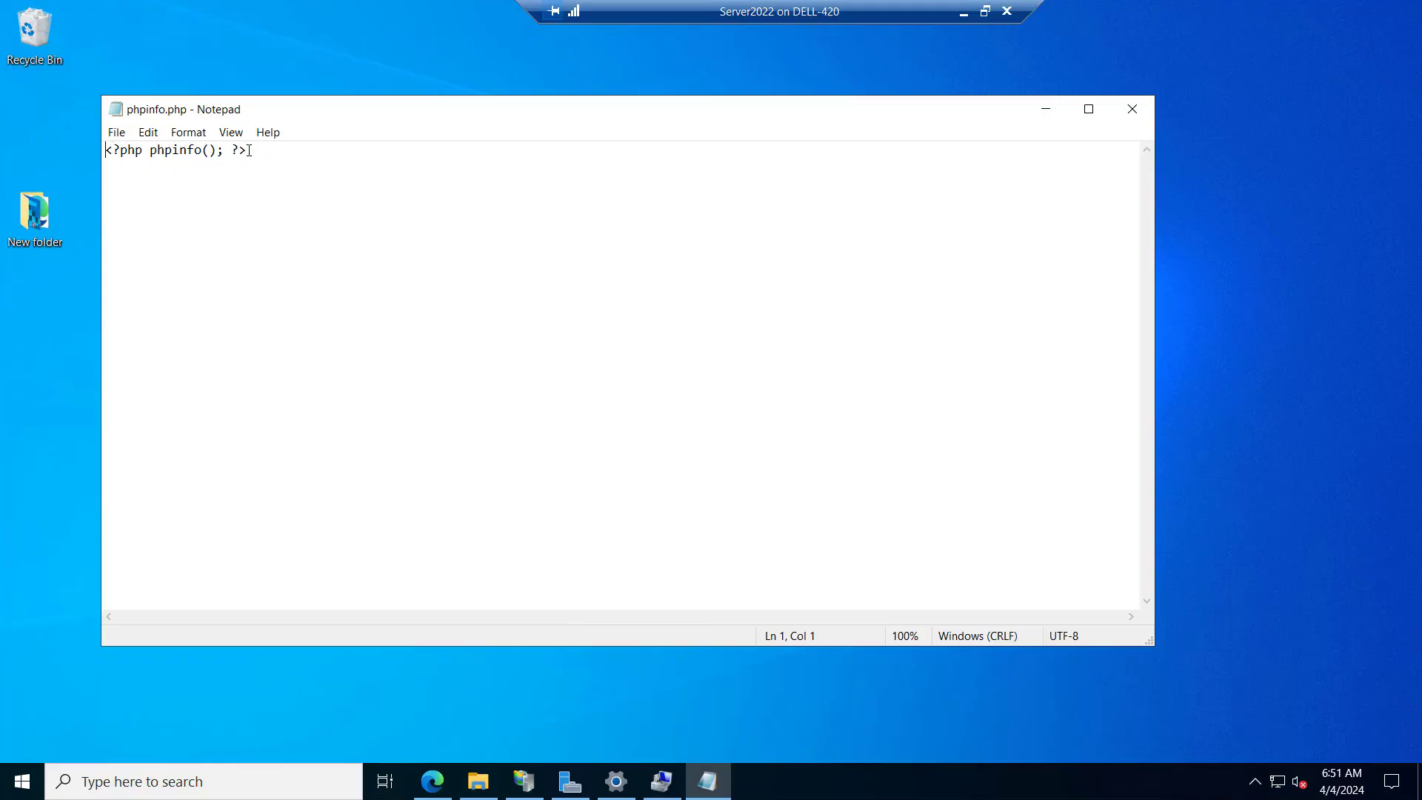
pyautogui.click(1131, 109)
# Move phpinfo.php from the desktop into C:\inetpub\wwwroot and return to the desktop
pyautogui.rightClick(250, 305)
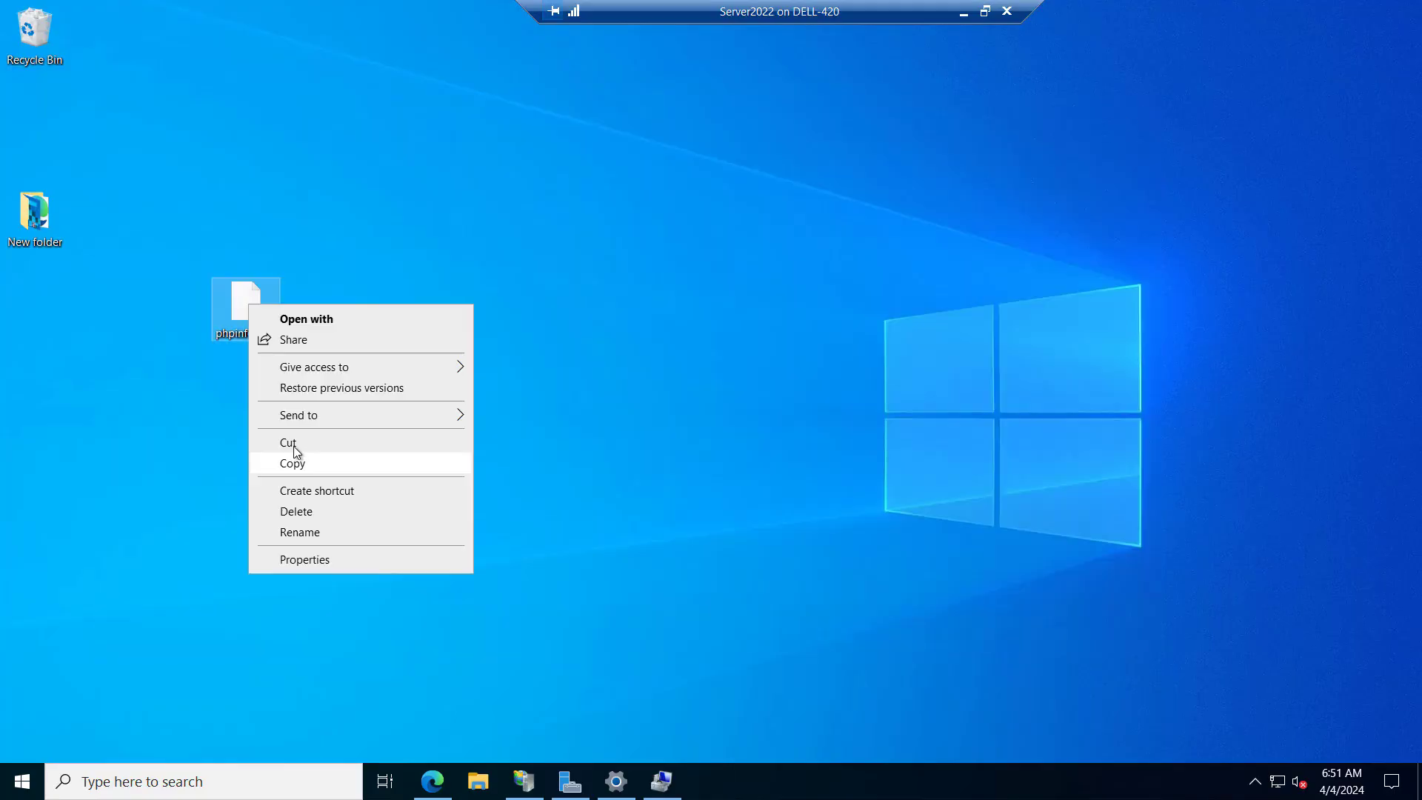
pyautogui.click(295, 449)
pyautogui.click(479, 781)
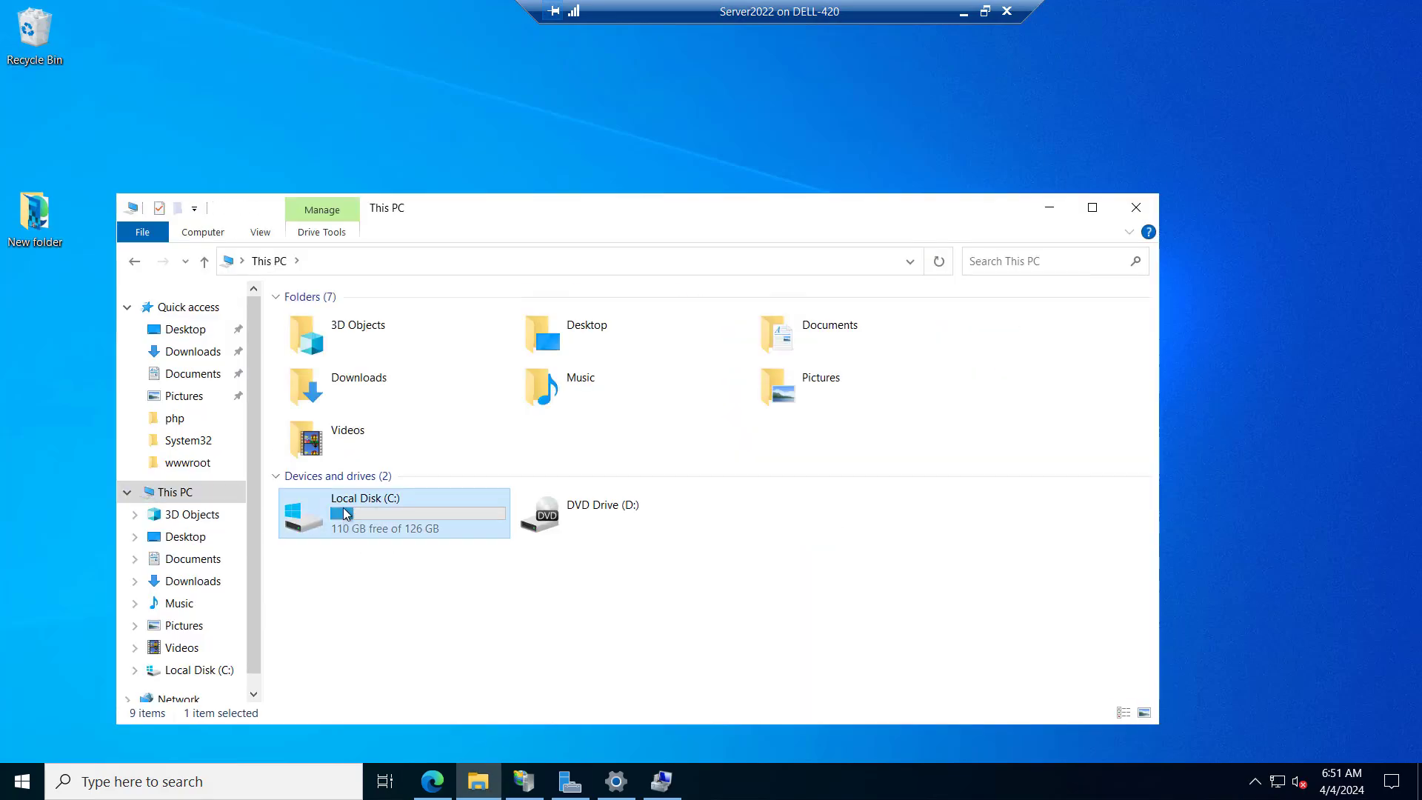
pyautogui.doubleClick(343, 508)
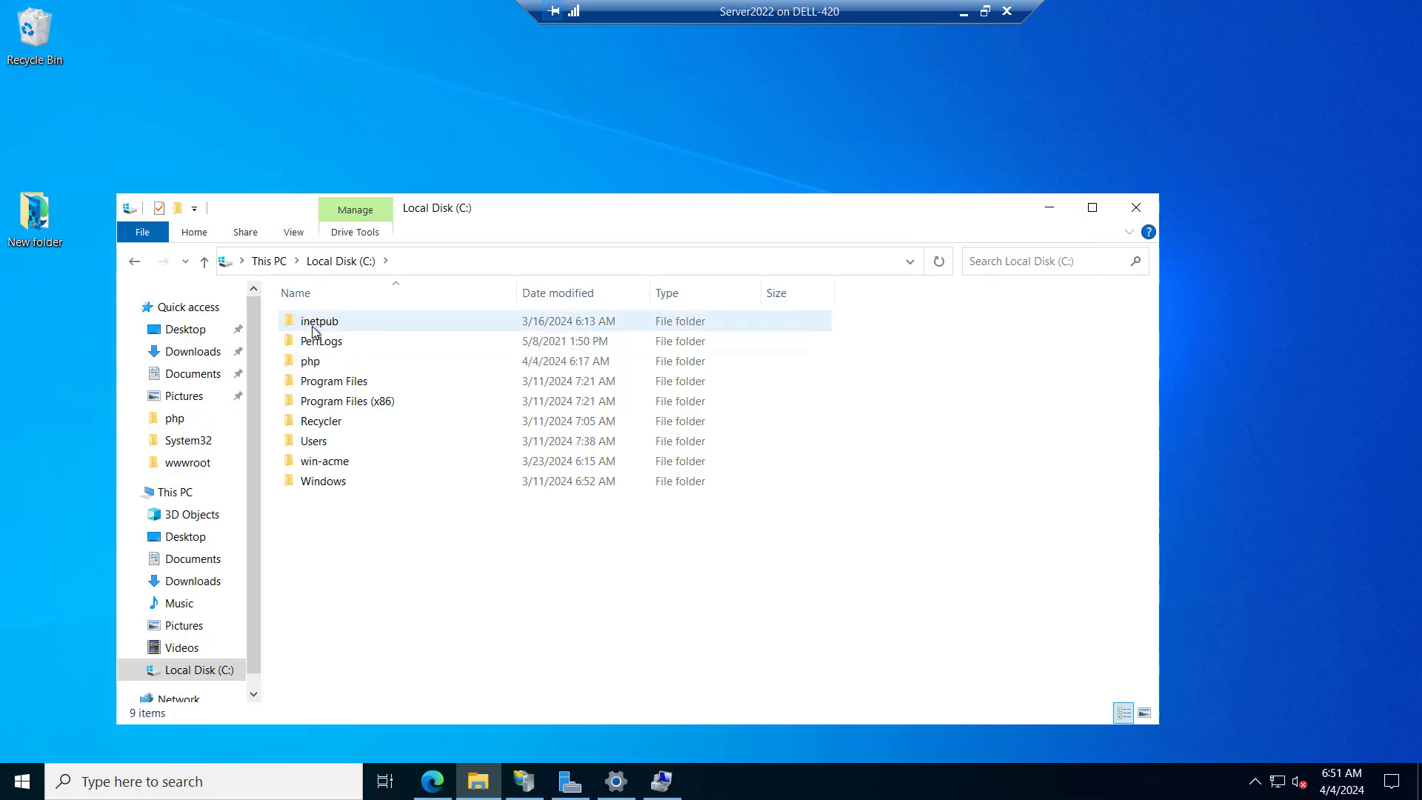
pyautogui.doubleClick(312, 323)
pyautogui.doubleClick(313, 424)
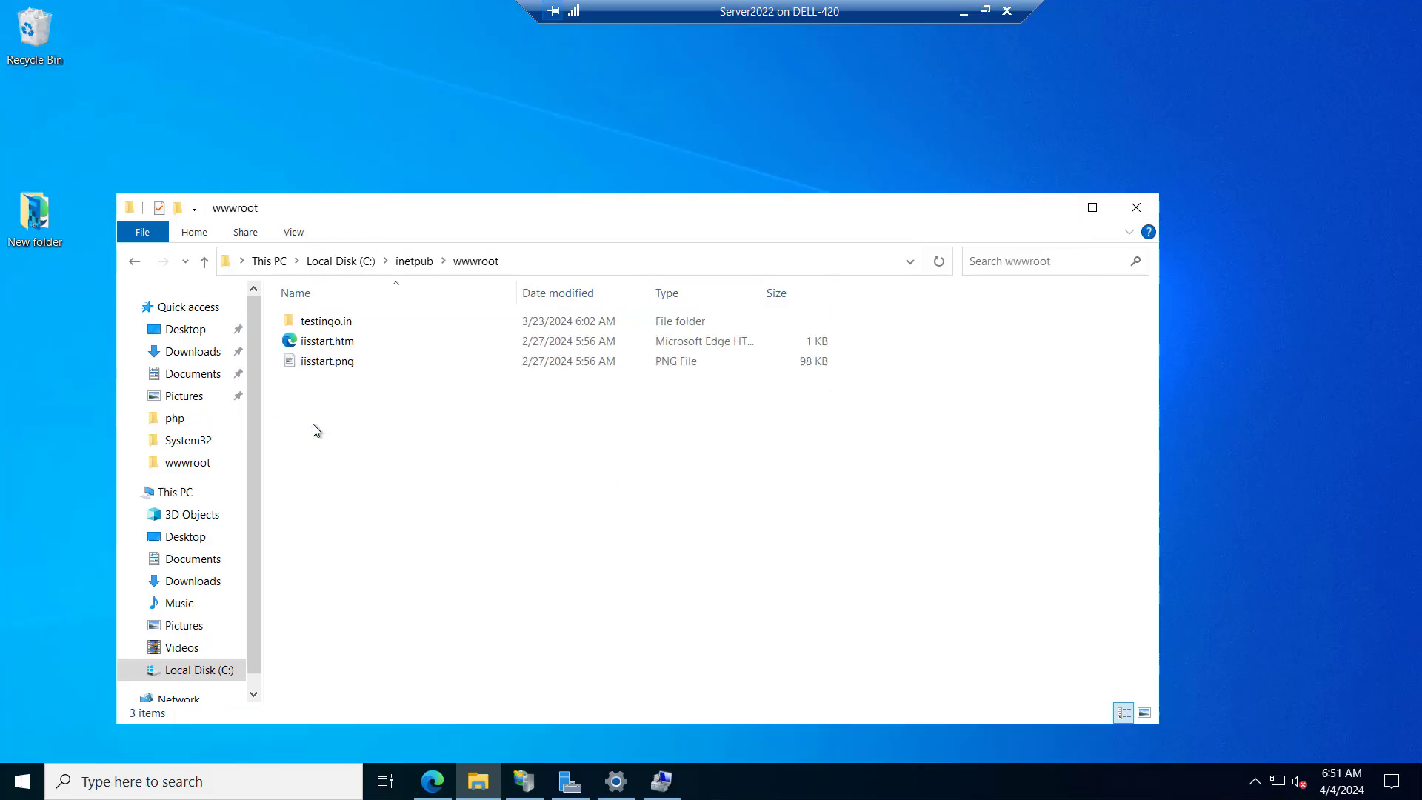
pyautogui.rightClick(335, 431)
pyautogui.click(379, 553)
pyautogui.press('super+d')
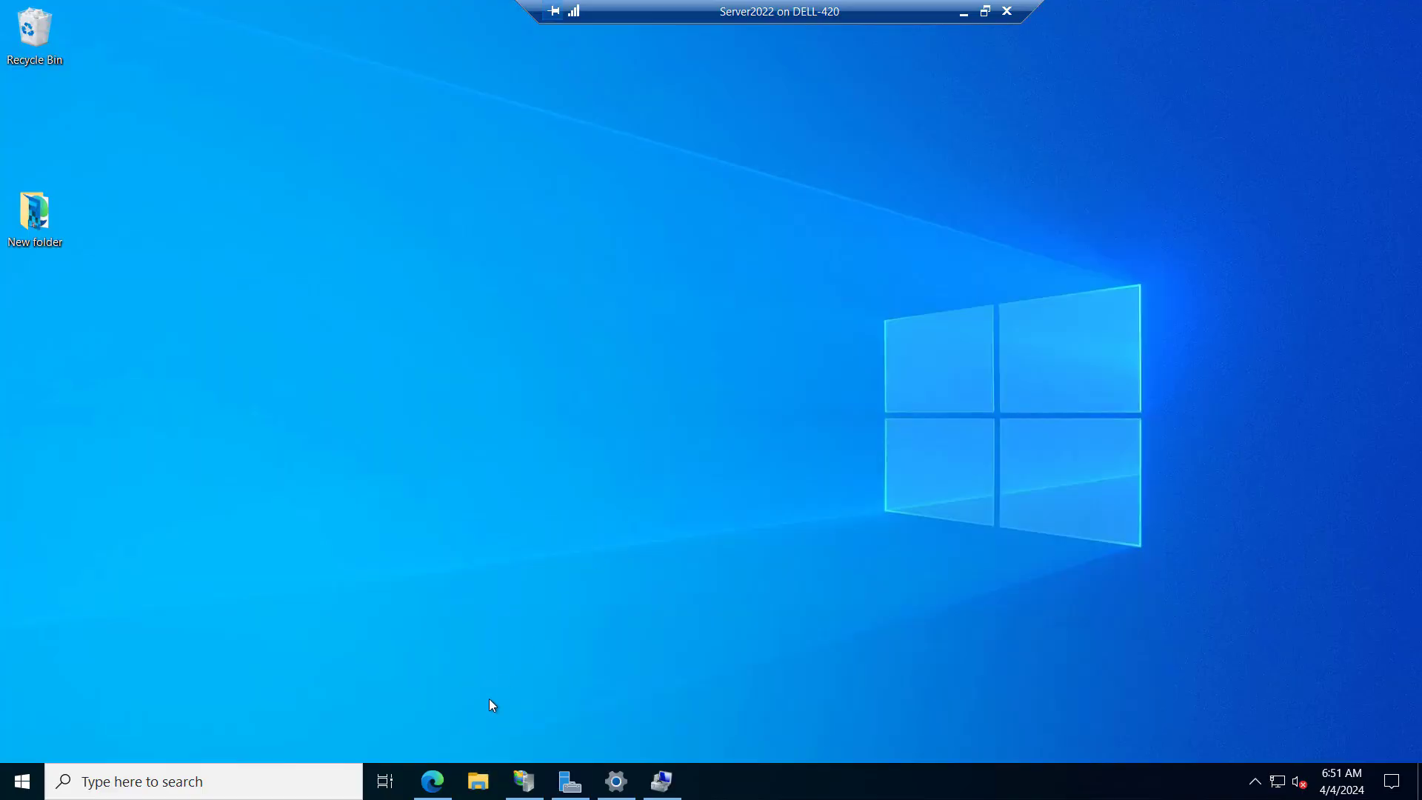
# Load localhost/phpinfo.php in a new Edge tab and review the PHP version and the rest of the information page
pyautogui.click(440, 791)
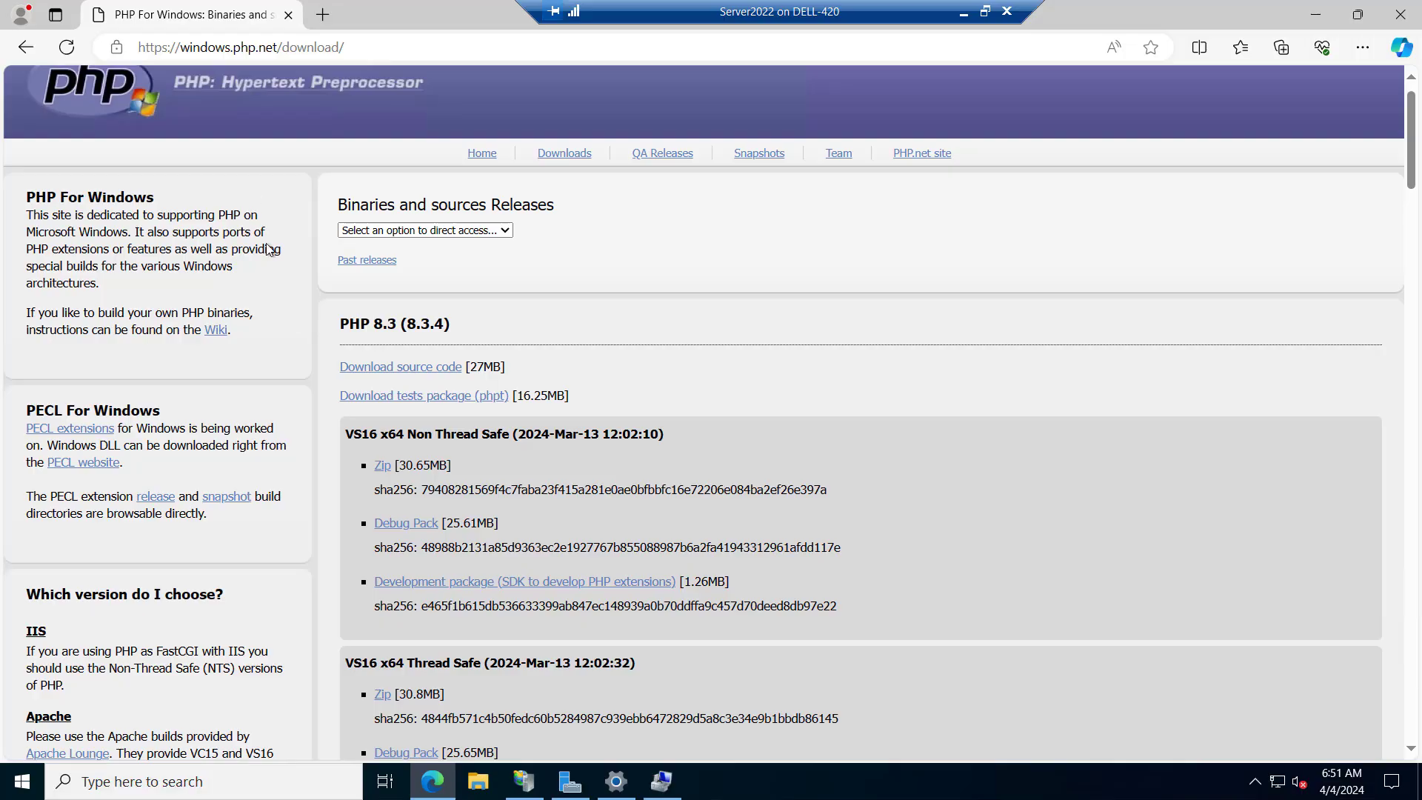
pyautogui.click(323, 13)
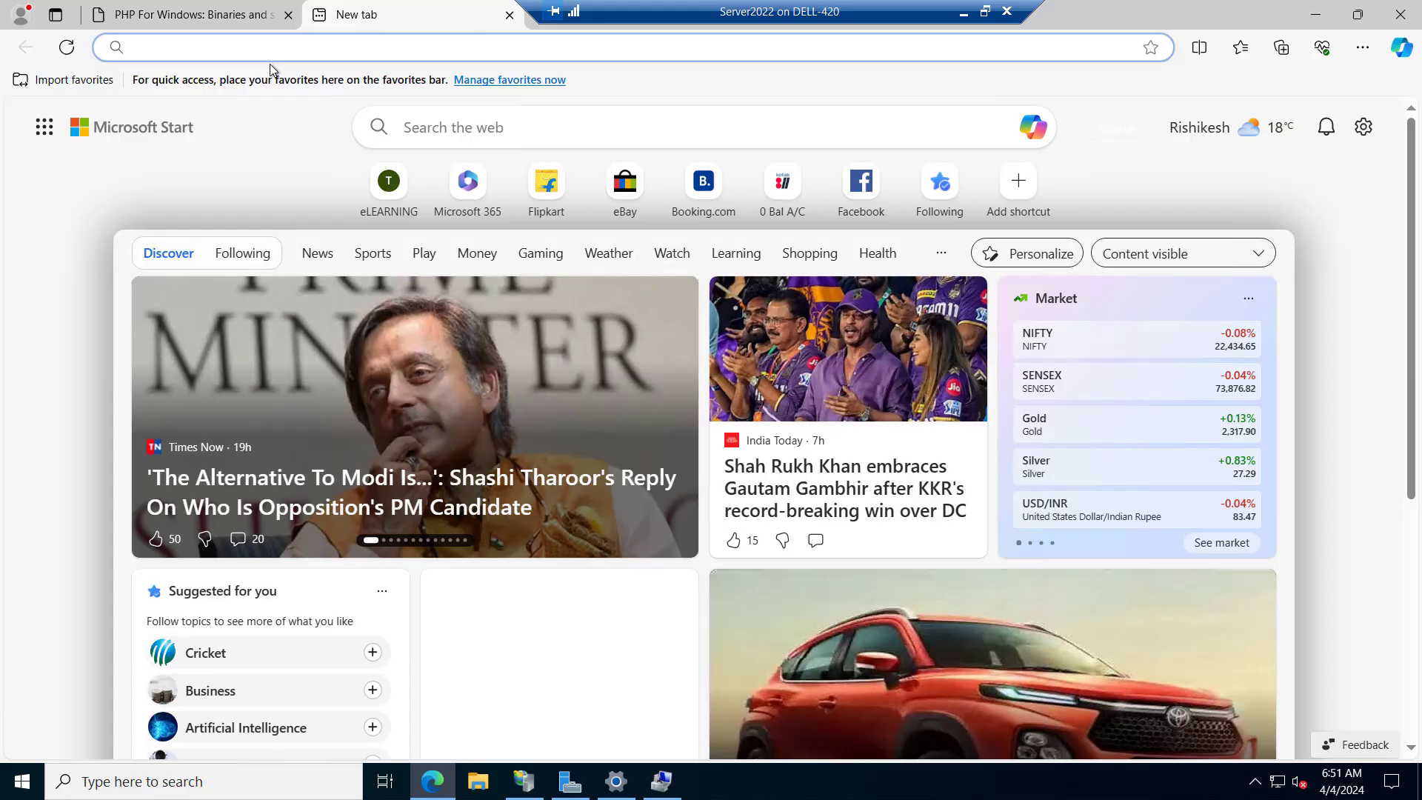
pyautogui.write('localhost/phpinfo.php')
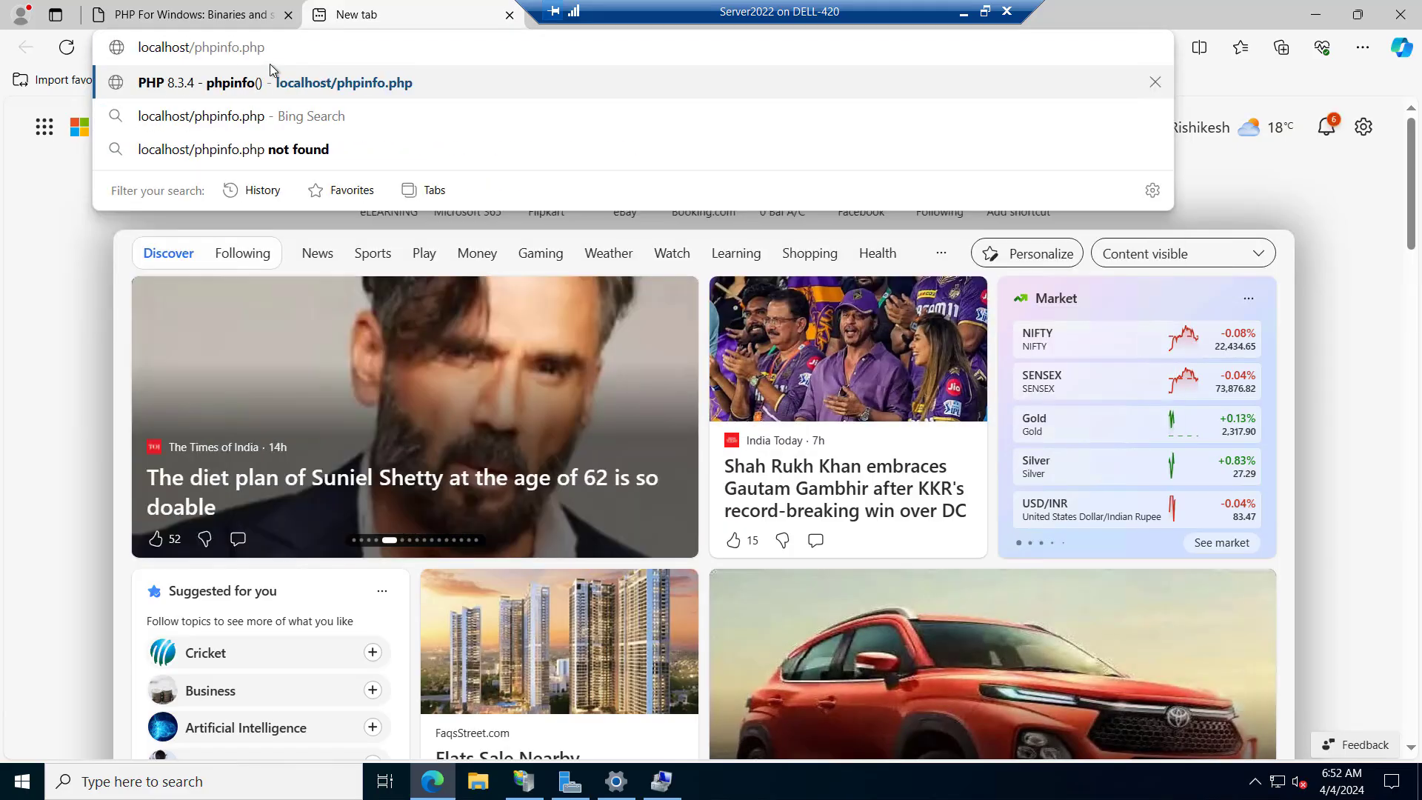
pyautogui.press('Return')
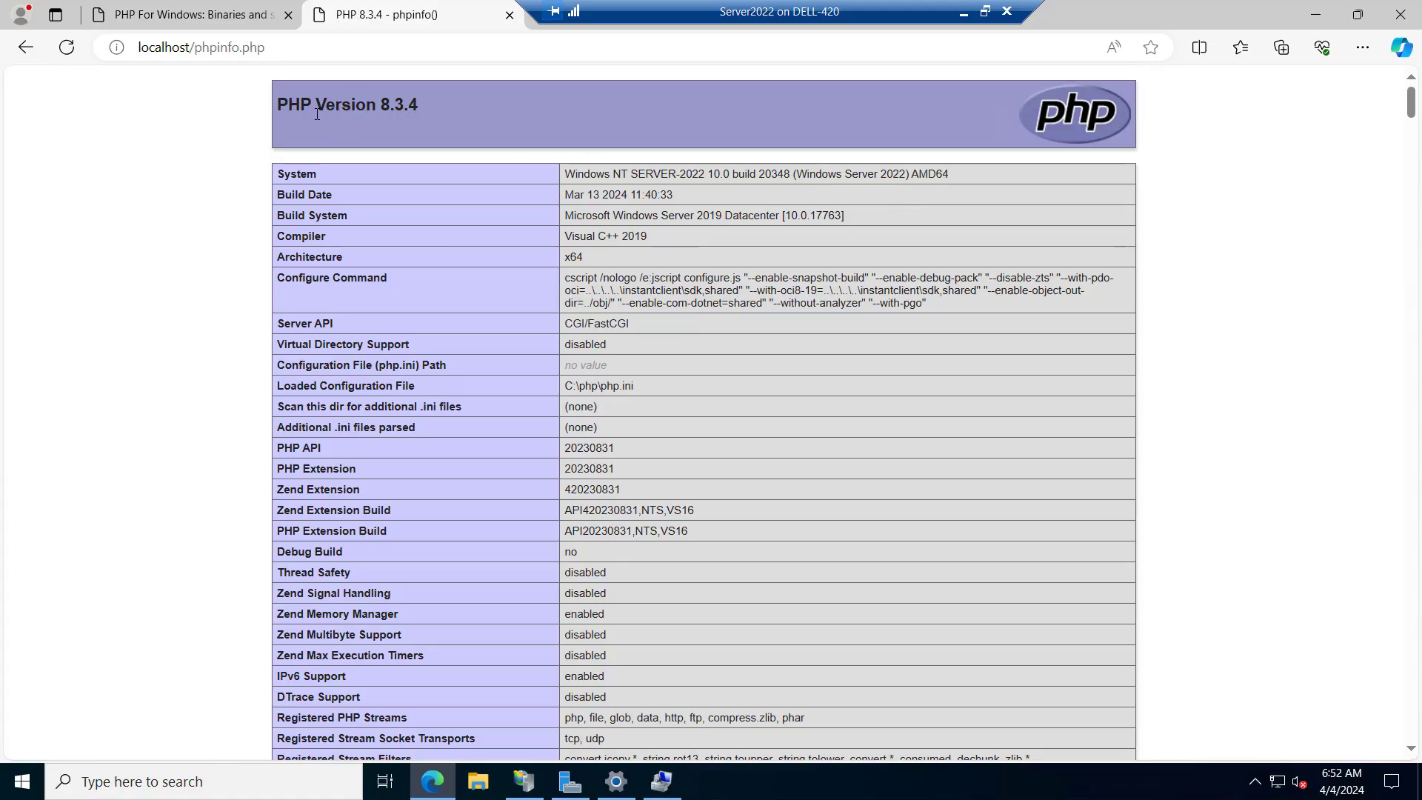
pyautogui.moveTo(277, 108); pyautogui.dragTo(433, 119)
pyautogui.press('End')
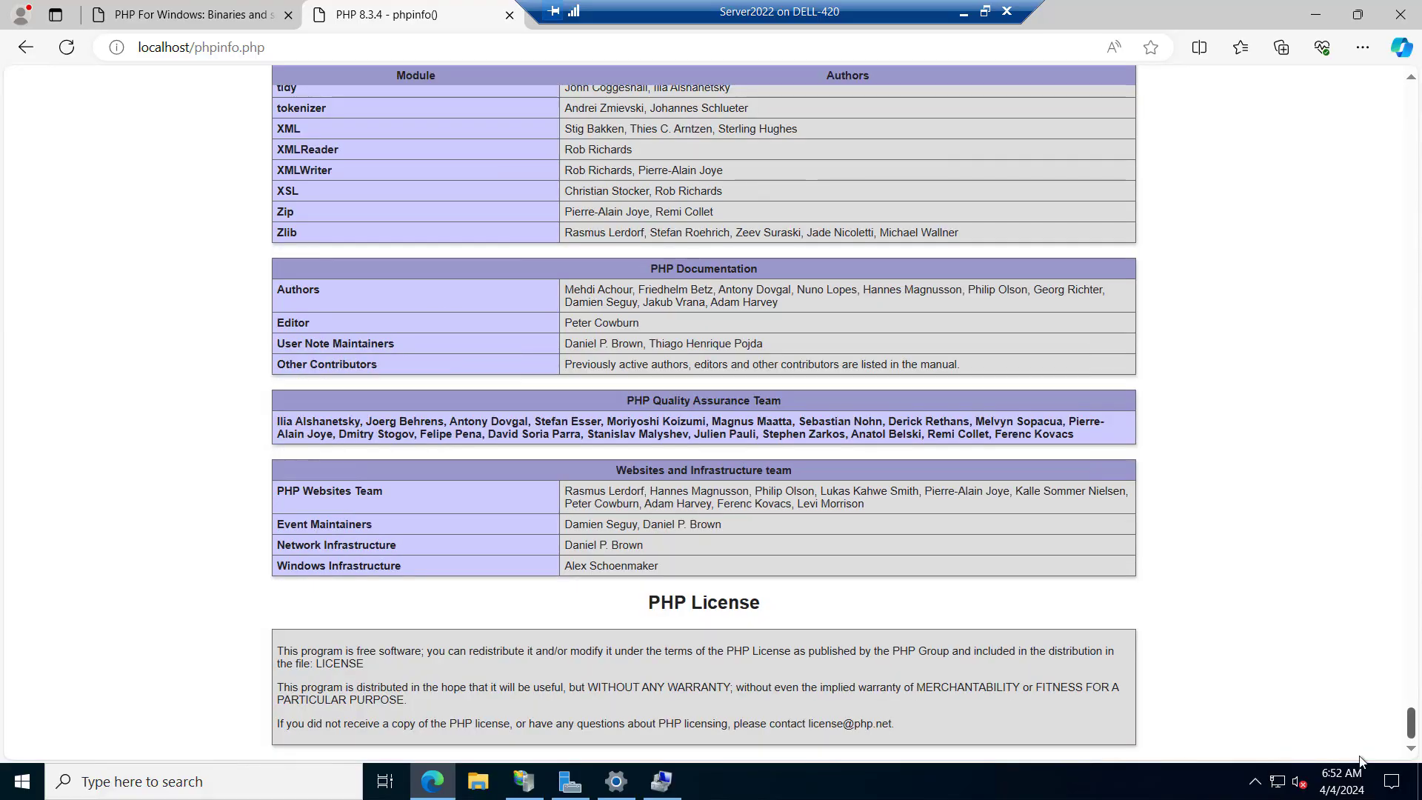
pyautogui.press('Home')
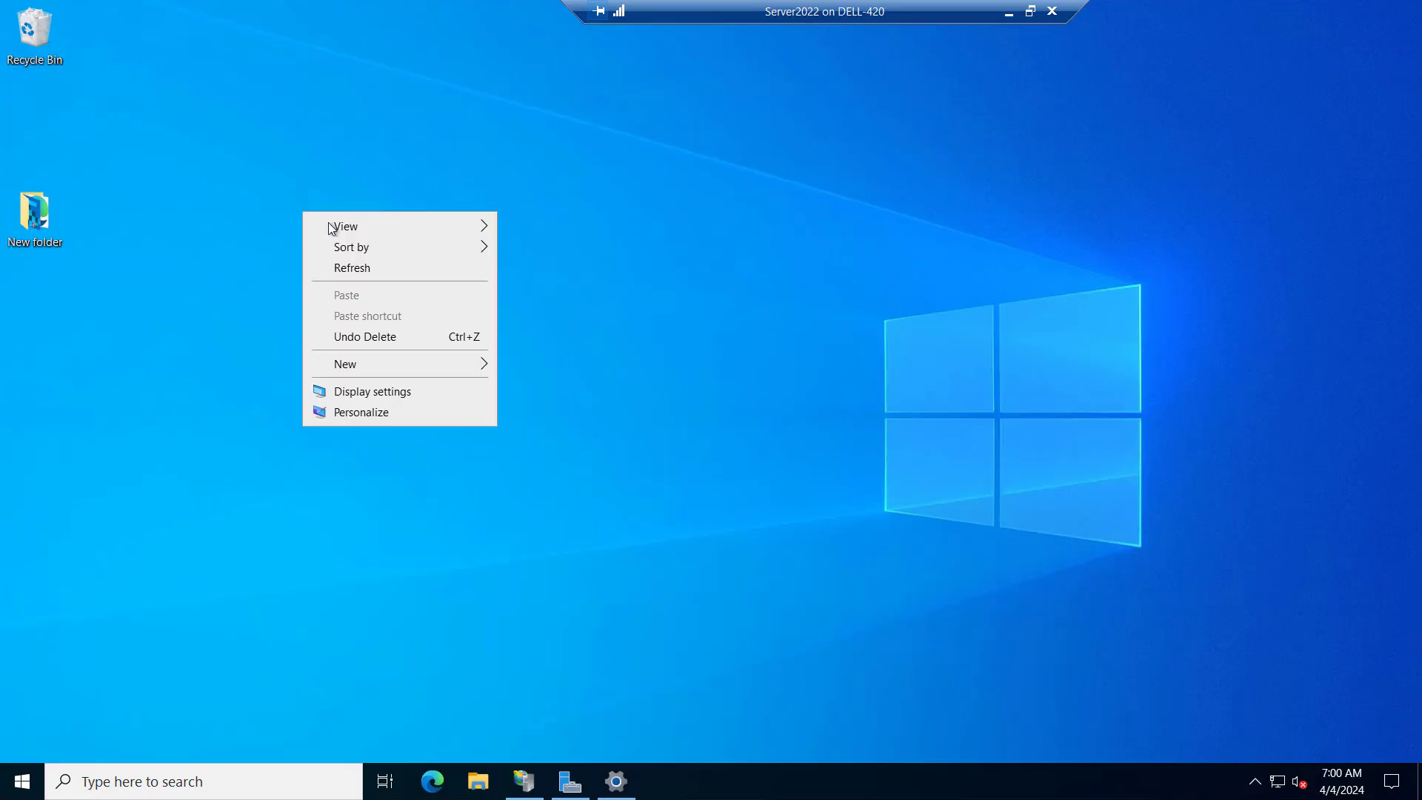
# Create a text document named index.php on the desktop, paste the Hello World PHP page into it, and save and close it
pyautogui.moveTo(414, 363)
pyautogui.click(557, 456)
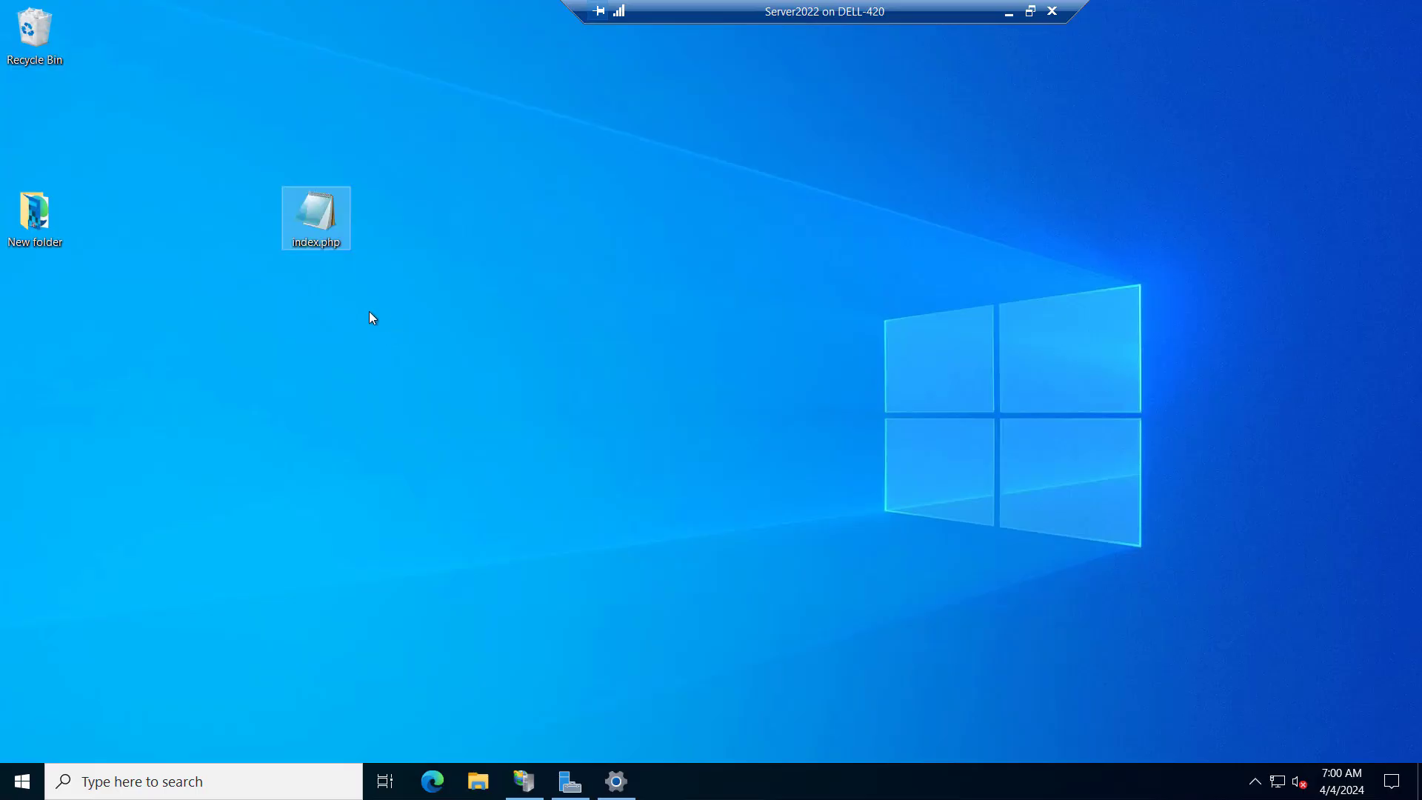
pyautogui.rightClick(323, 226)
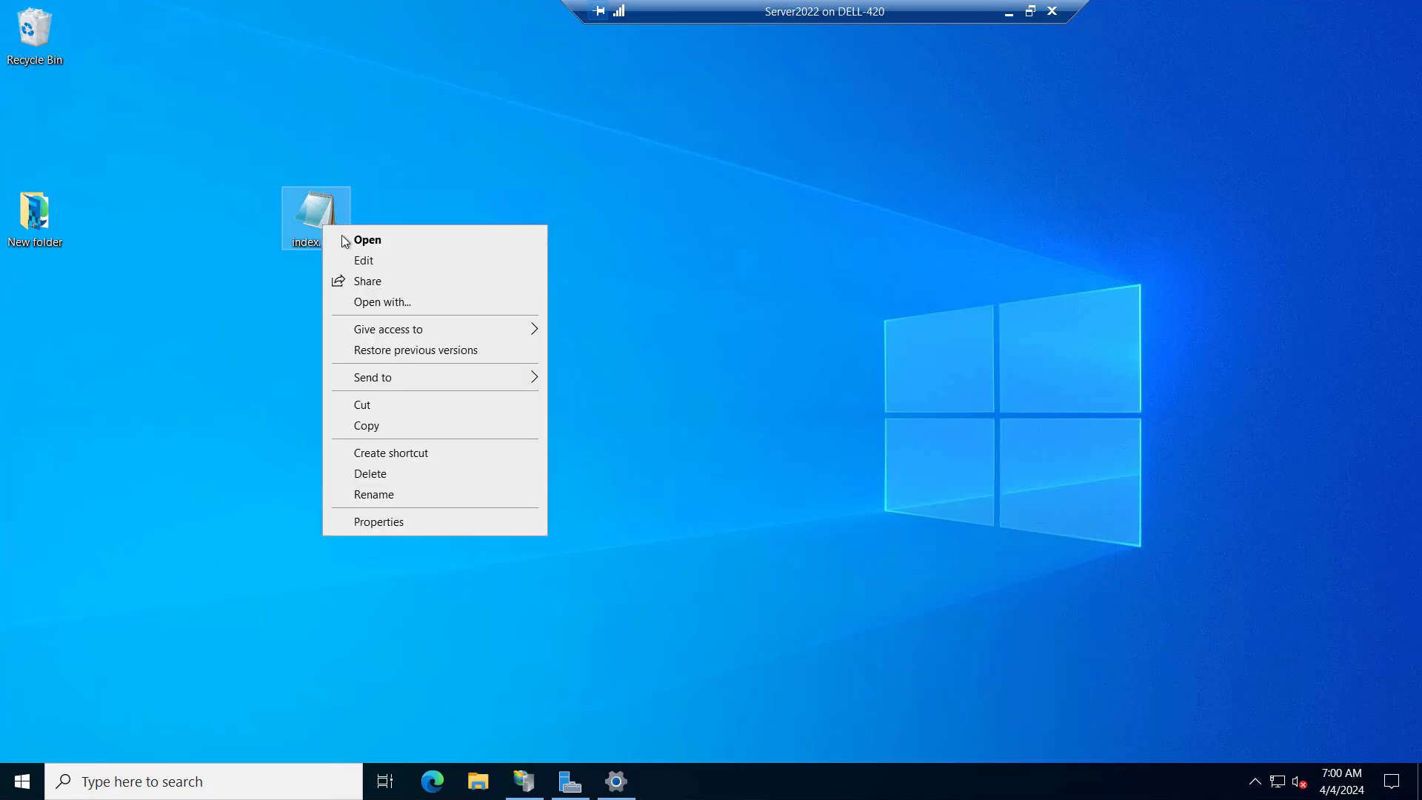
pyautogui.click(363, 260)
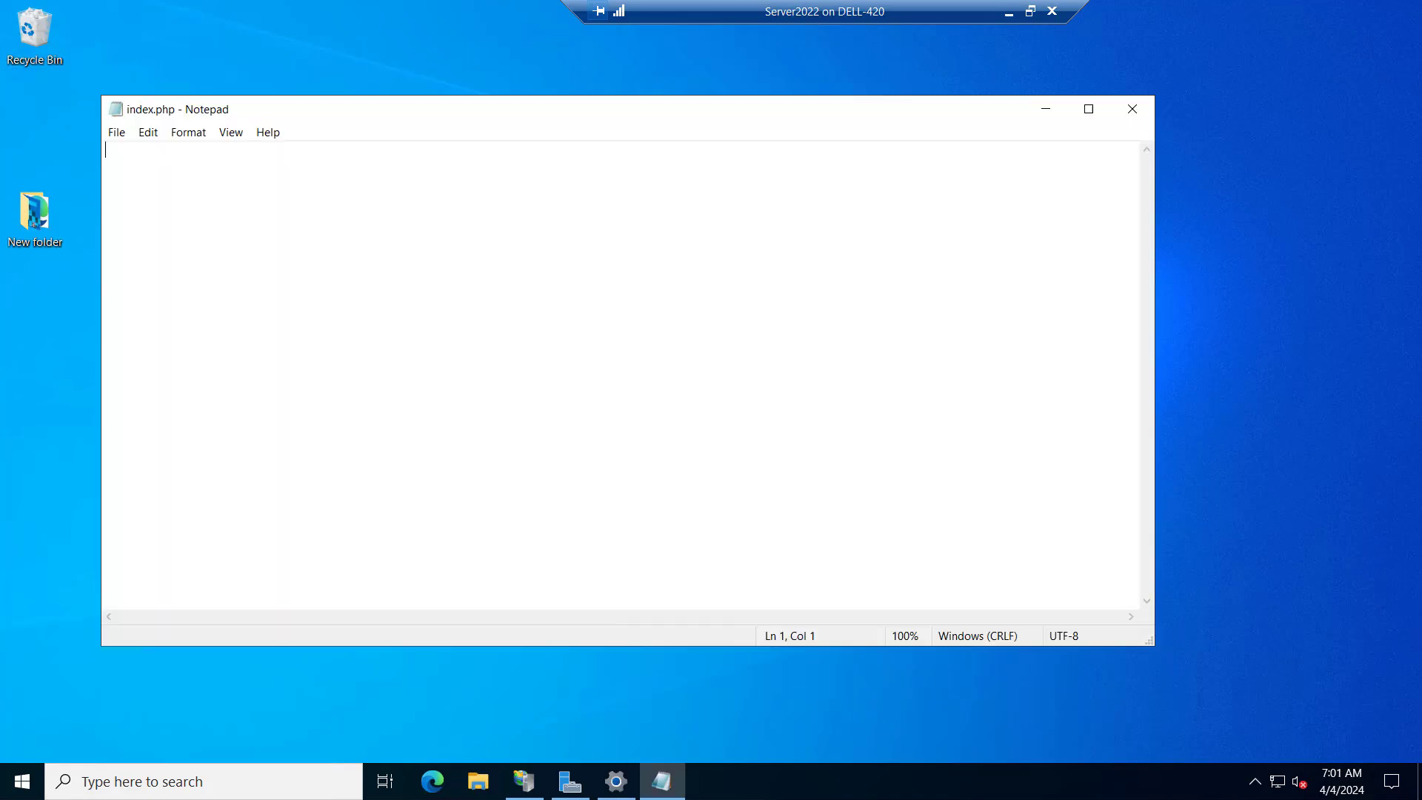
pyautogui.hotkey('ctrl', 'v')
pyautogui.click(116, 131)
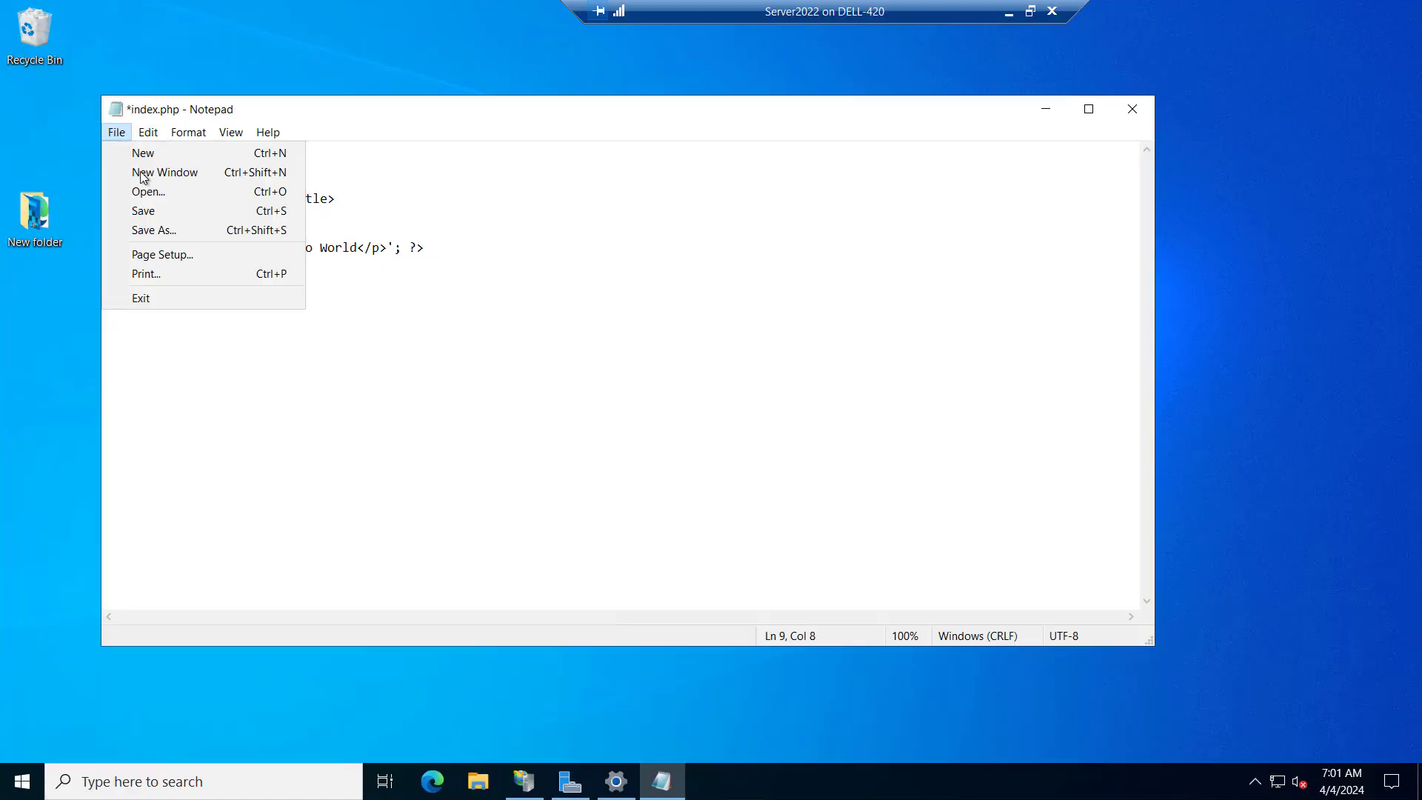
pyautogui.click(189, 209)
pyautogui.click(1133, 109)
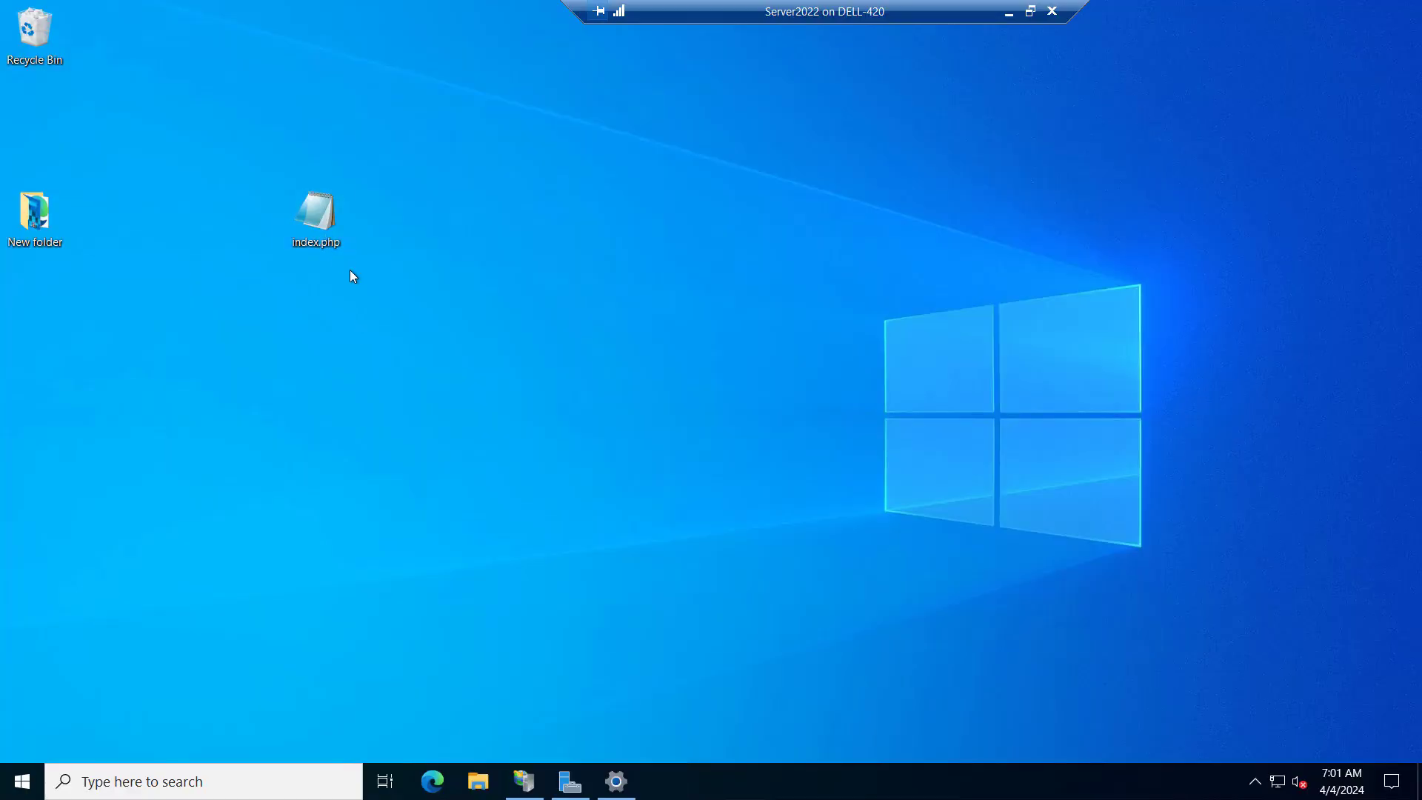
# Cut index.php from the desktop and open the C:\inetpub\wwwroot folder in File Explorer
pyautogui.rightClick(331, 242)
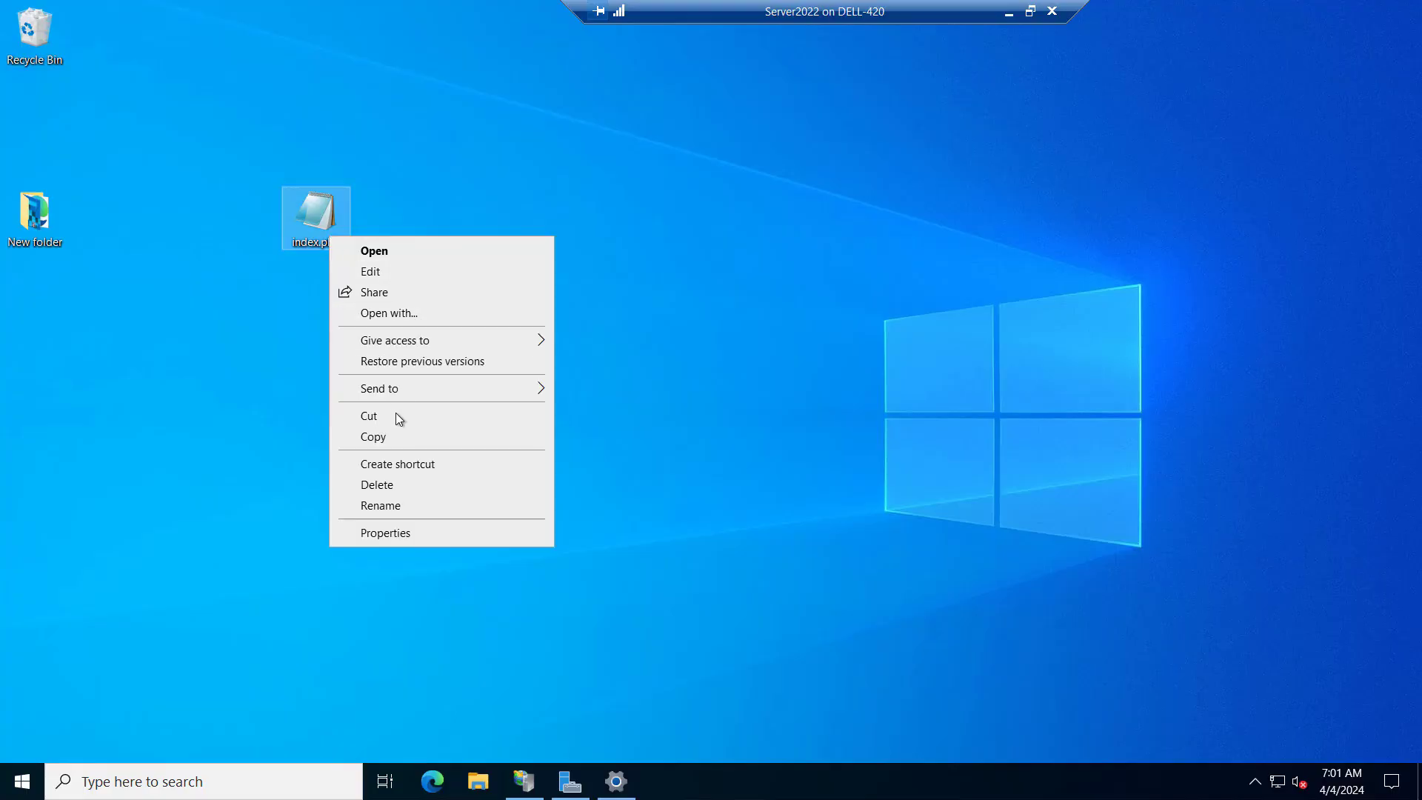
pyautogui.click(383, 428)
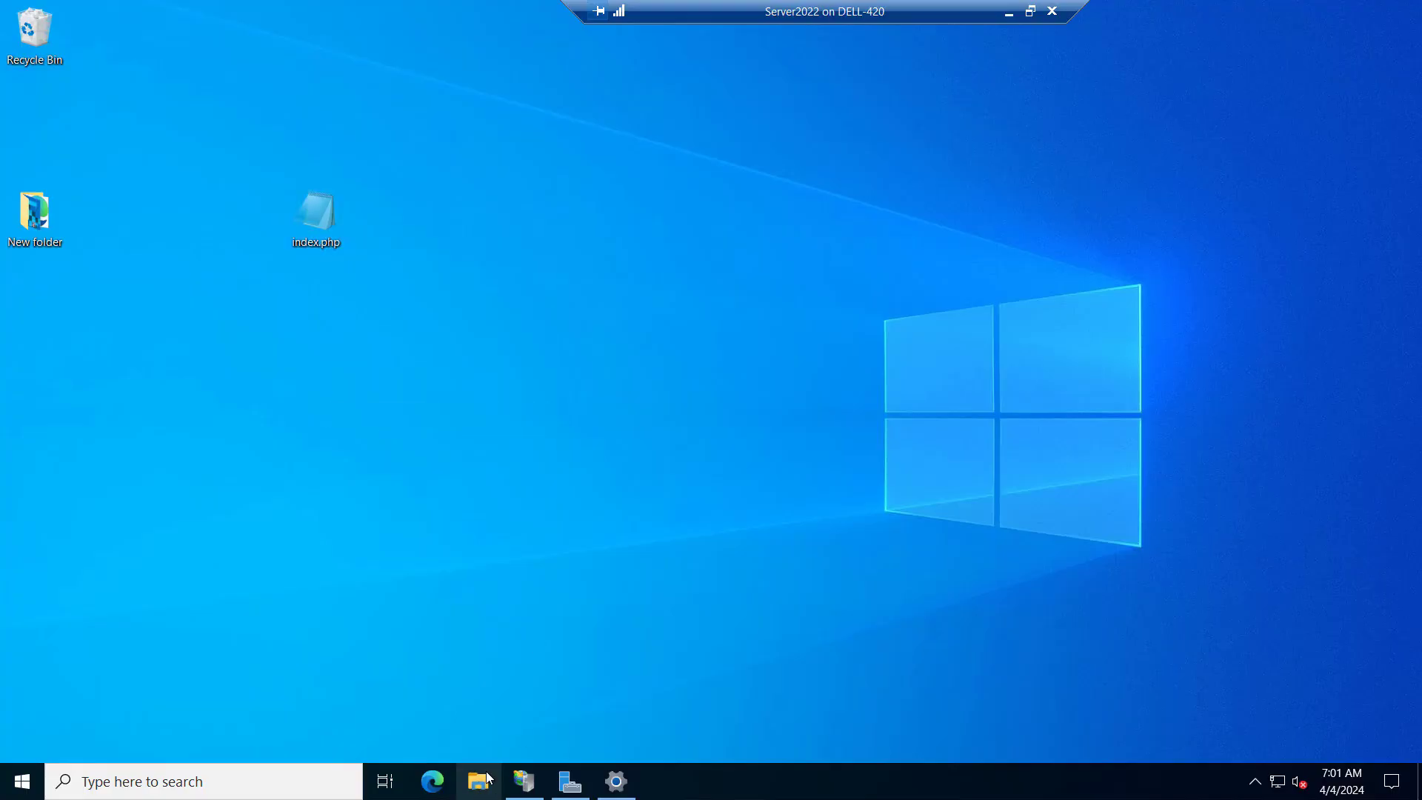
pyautogui.press('super+e')
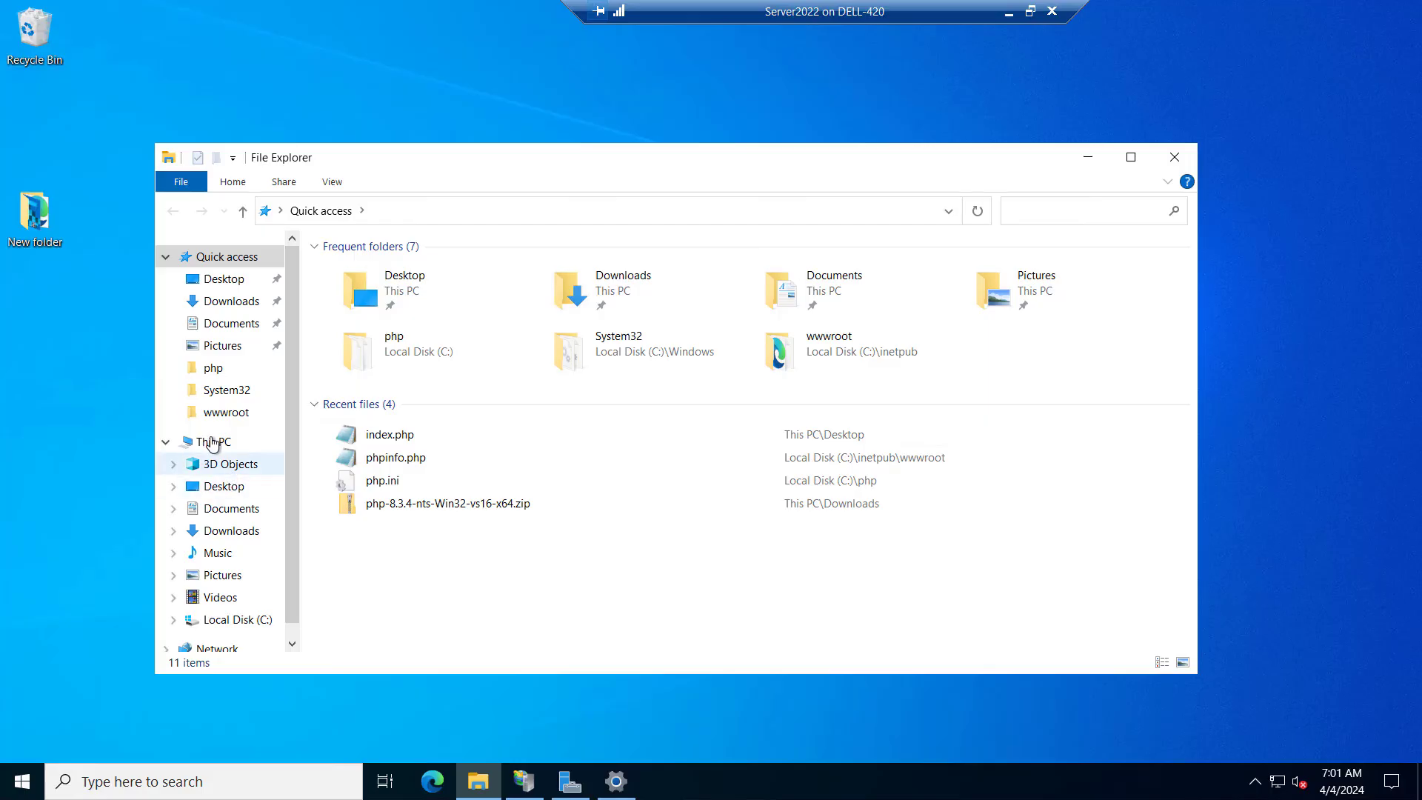
pyautogui.click(226, 619)
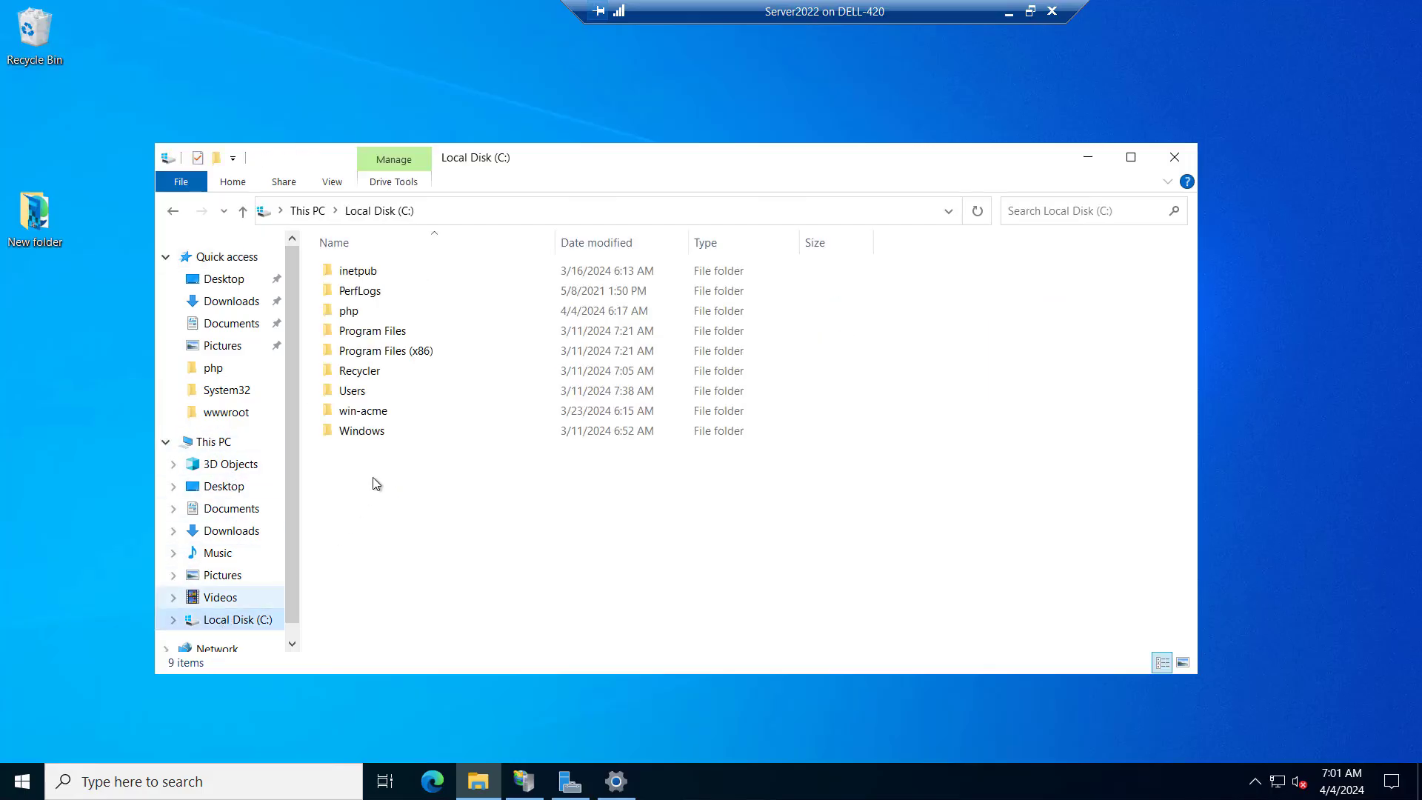
pyautogui.doubleClick(355, 271)
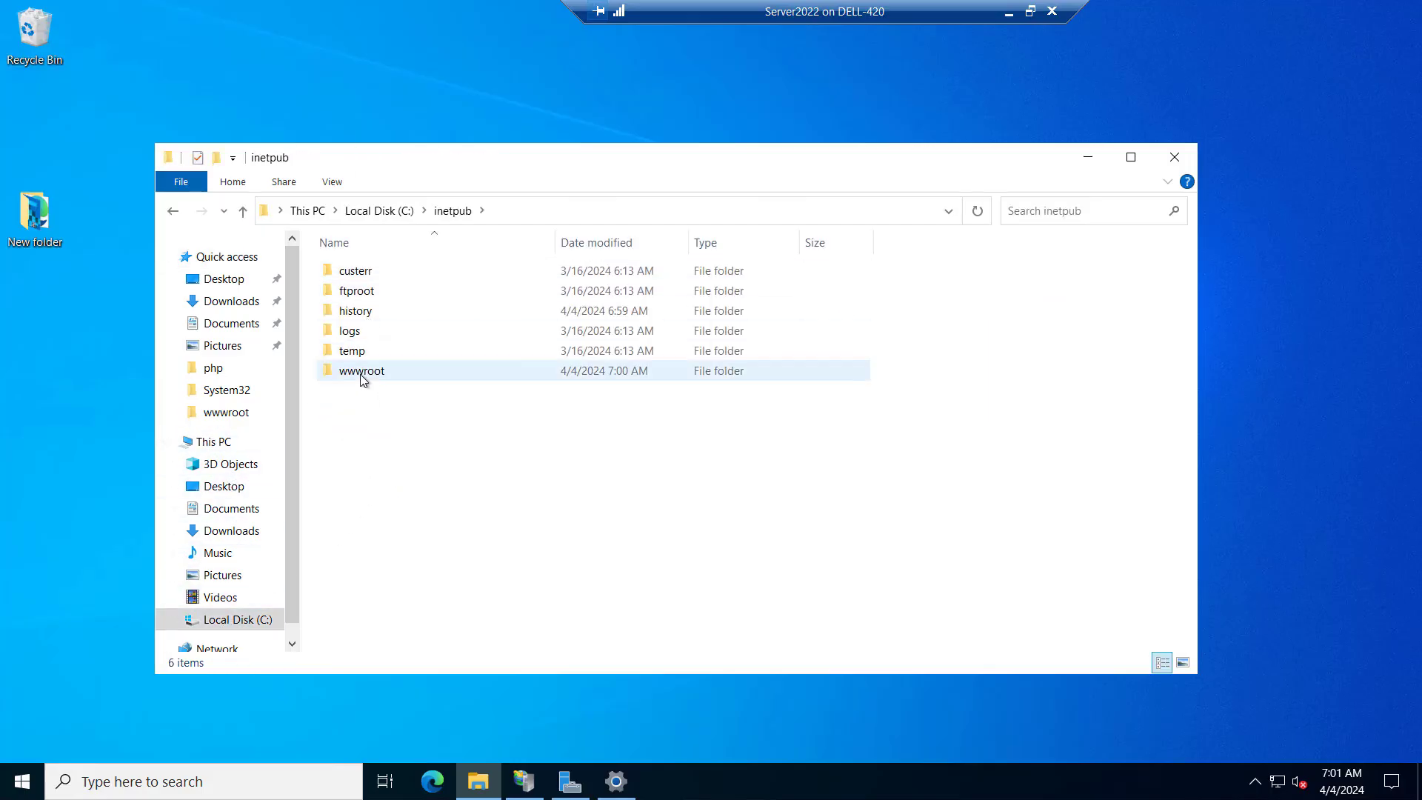
pyautogui.click(363, 376)
pyautogui.doubleClick(362, 376)
# Create a new folder named test.com inside wwwroot
pyautogui.rightClick(380, 419)
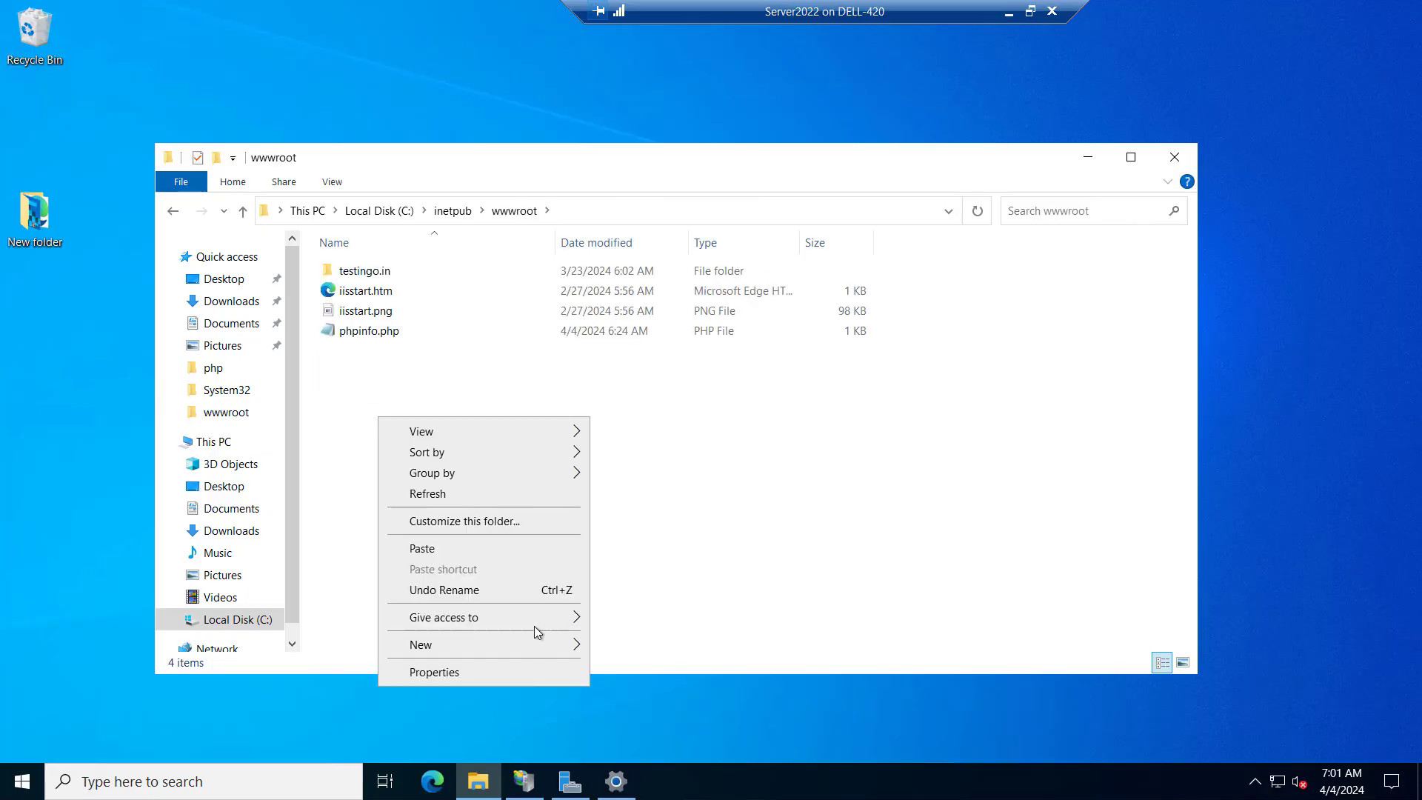
pyautogui.moveTo(525, 647)
pyautogui.click(622, 643)
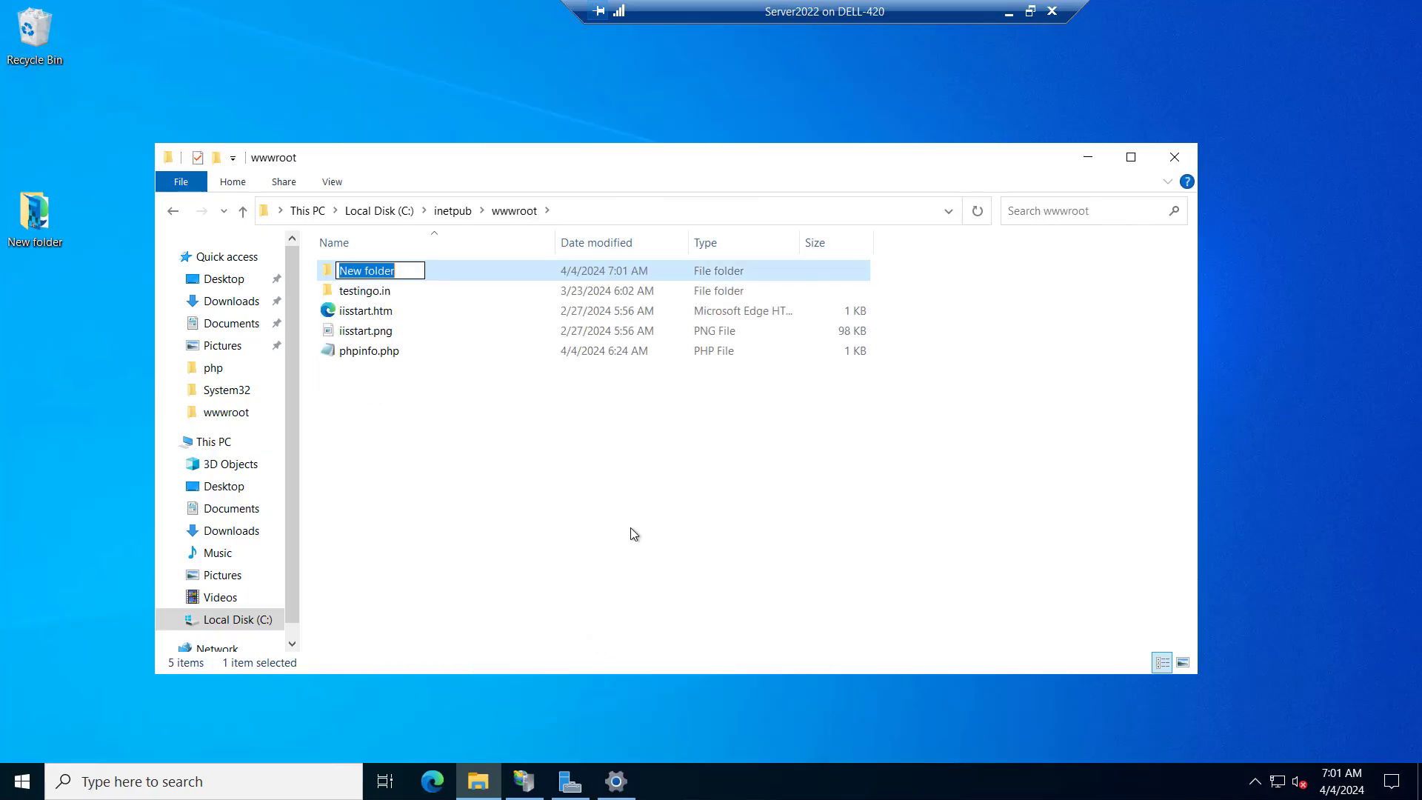
pyautogui.write('test')
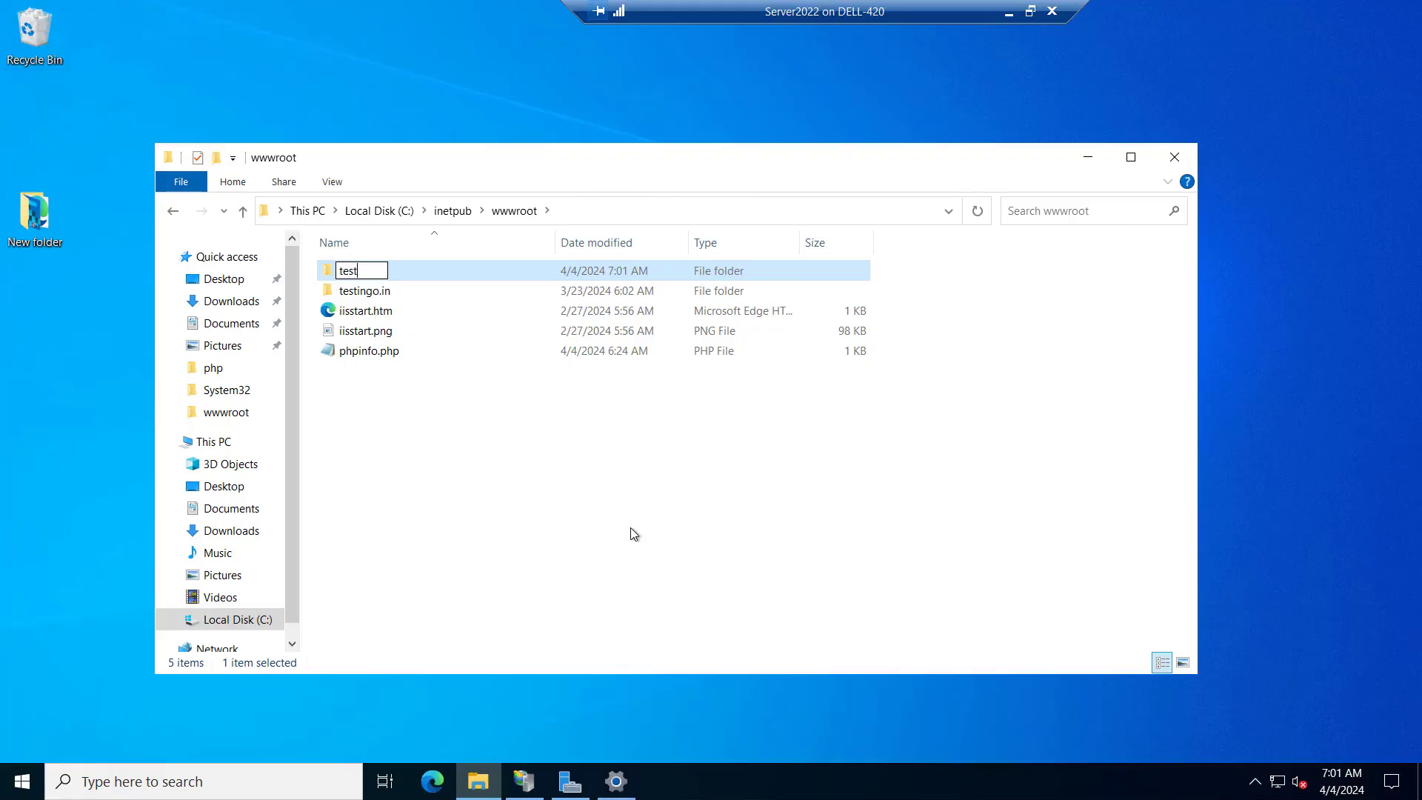
pyautogui.write('.com')
pyautogui.press('Return')
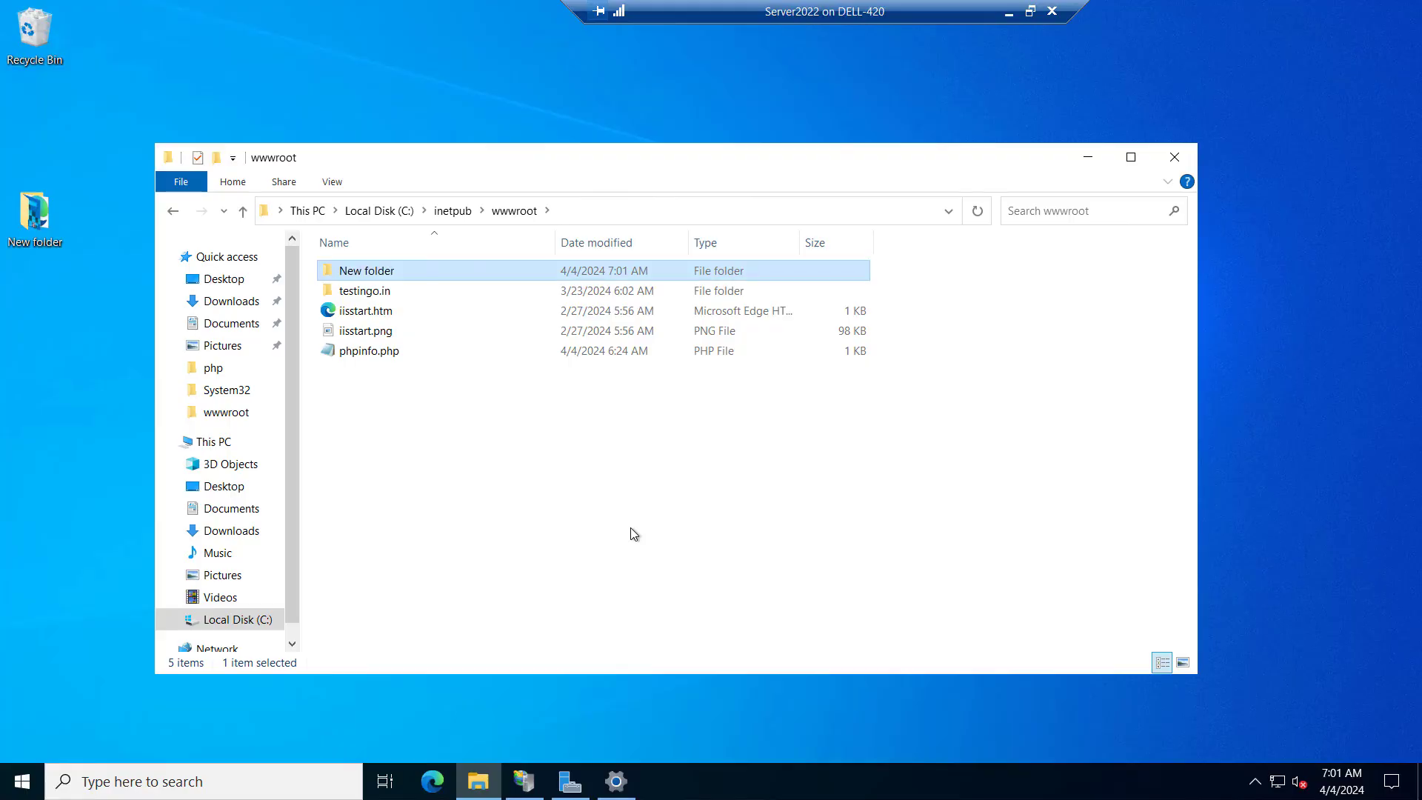
# Paste index.php into the test.com folder and close File Explorer
pyautogui.press('Return')
pyautogui.hotkey('ctrl', 'v')
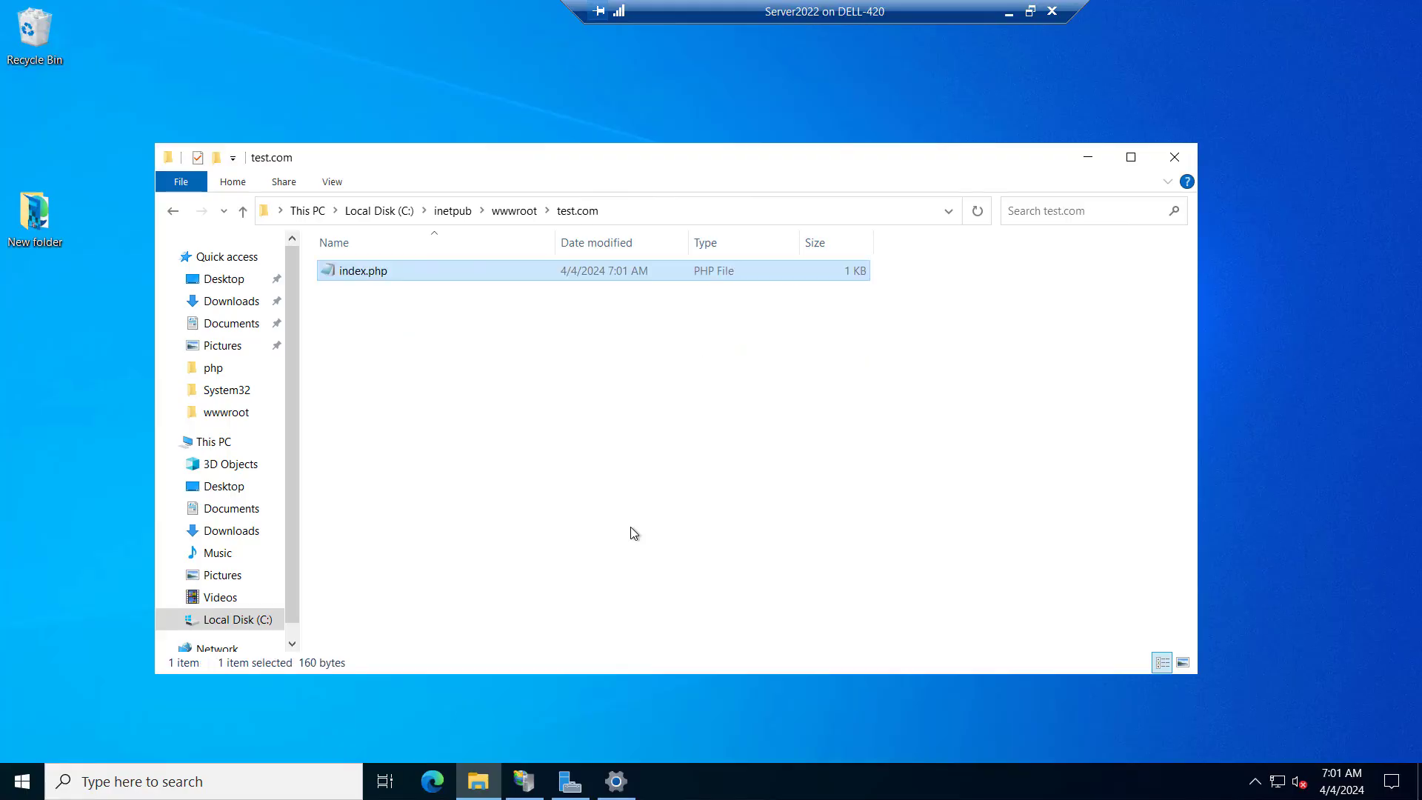
pyautogui.click(304, 336)
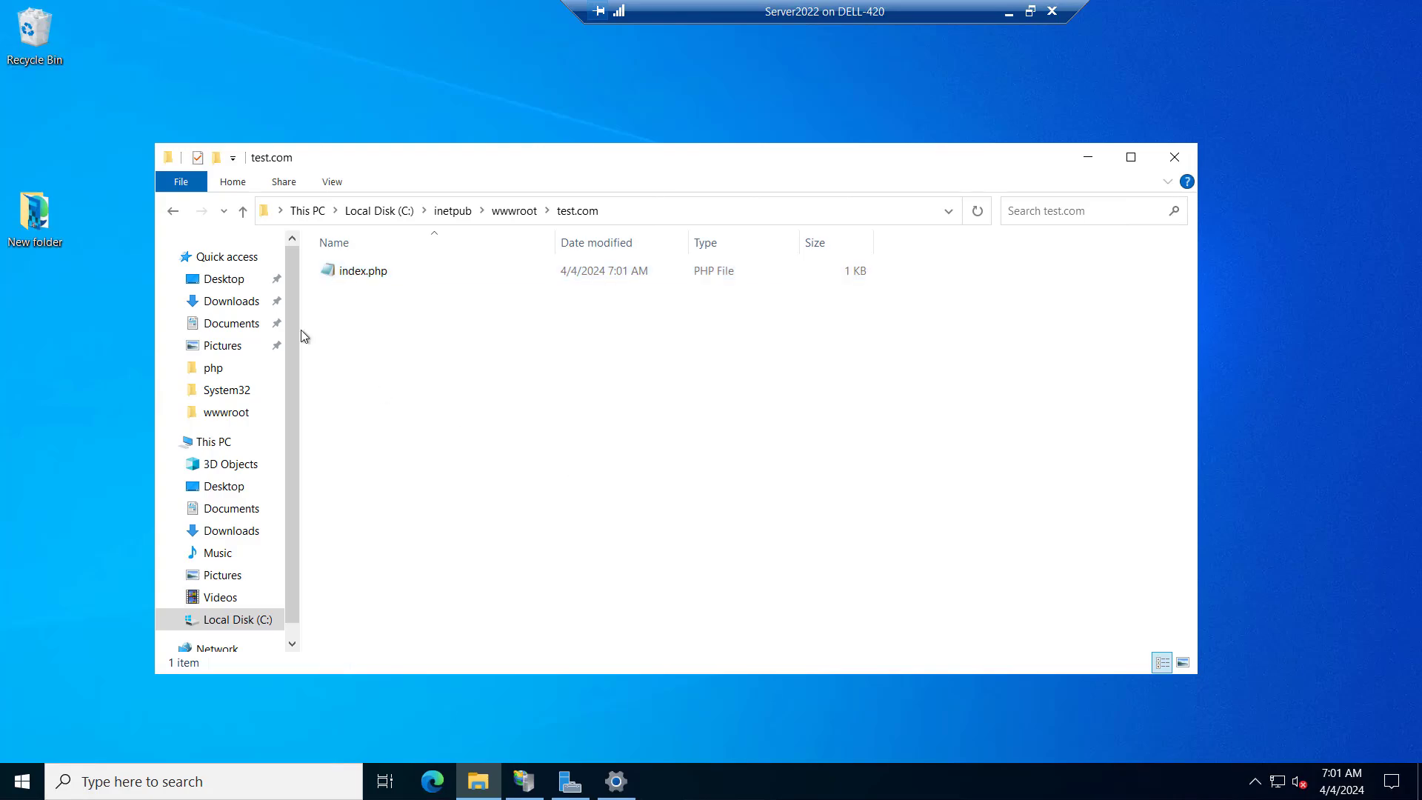
pyautogui.click(1174, 156)
# Start adding a website under Sites in IIS Manager and name it test.com
pyautogui.click(524, 781)
pyautogui.rightClick(74, 183)
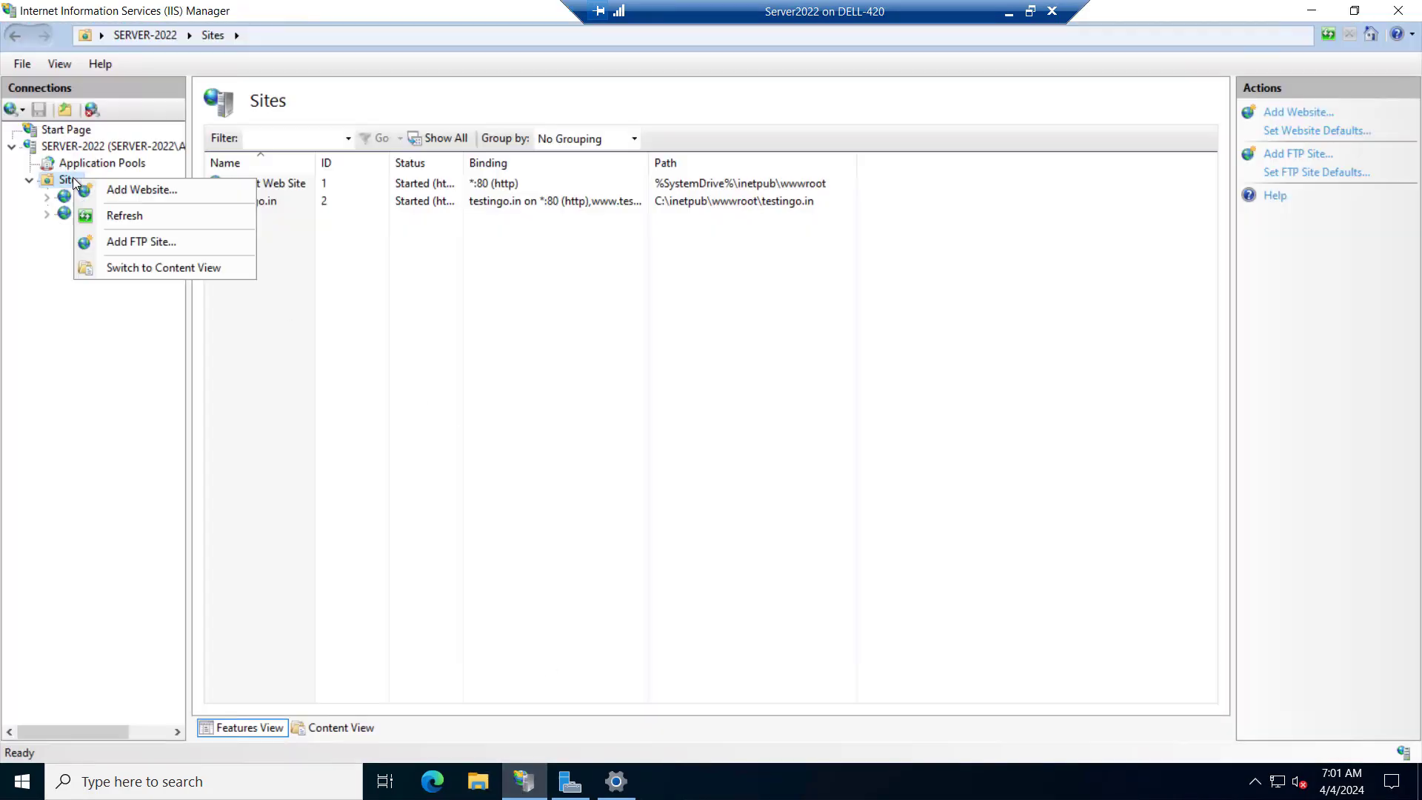
pyautogui.click(102, 188)
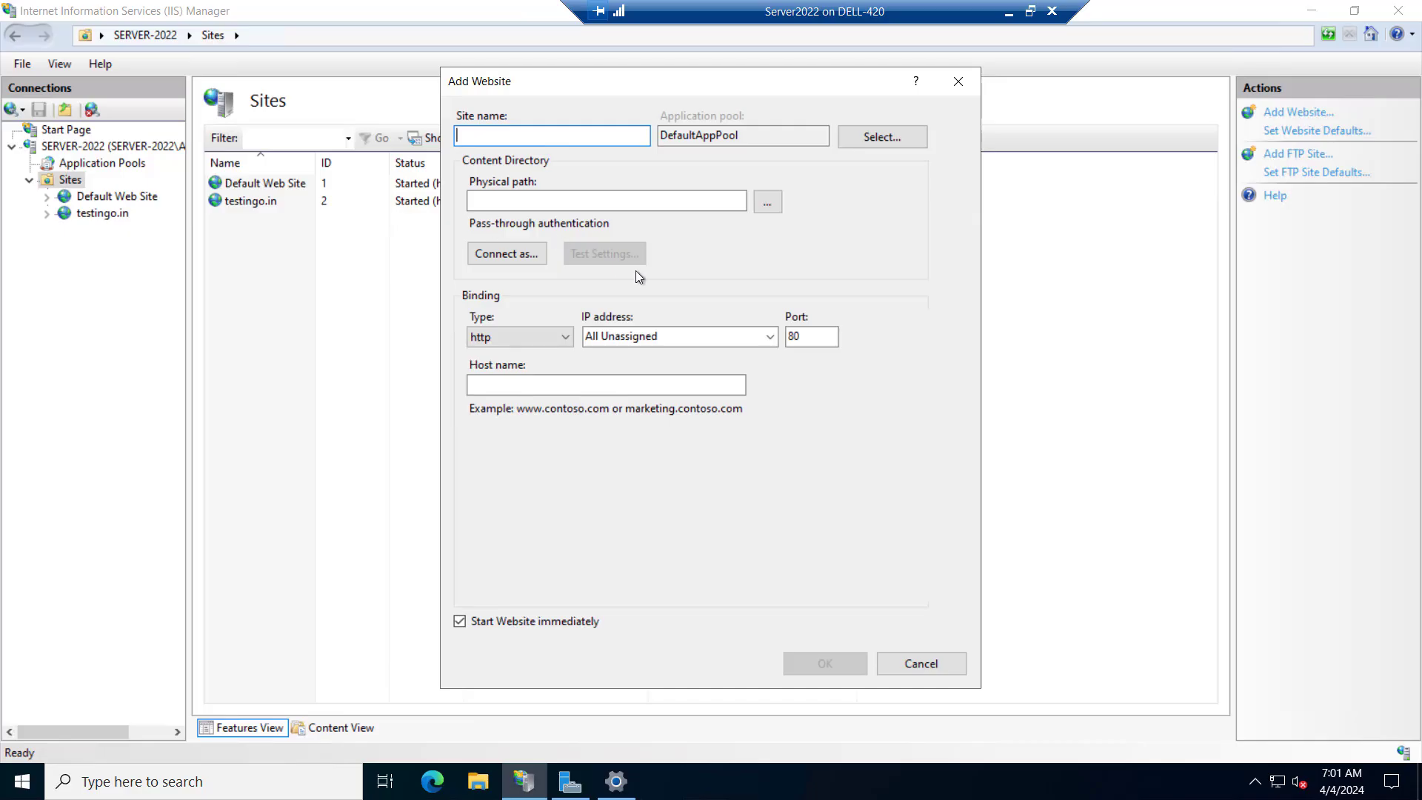
pyautogui.write('test.com')
# Set the new website's physical path to C:\inetpub\wwwroot\test.com by browsing to that folder
pyautogui.click(767, 202)
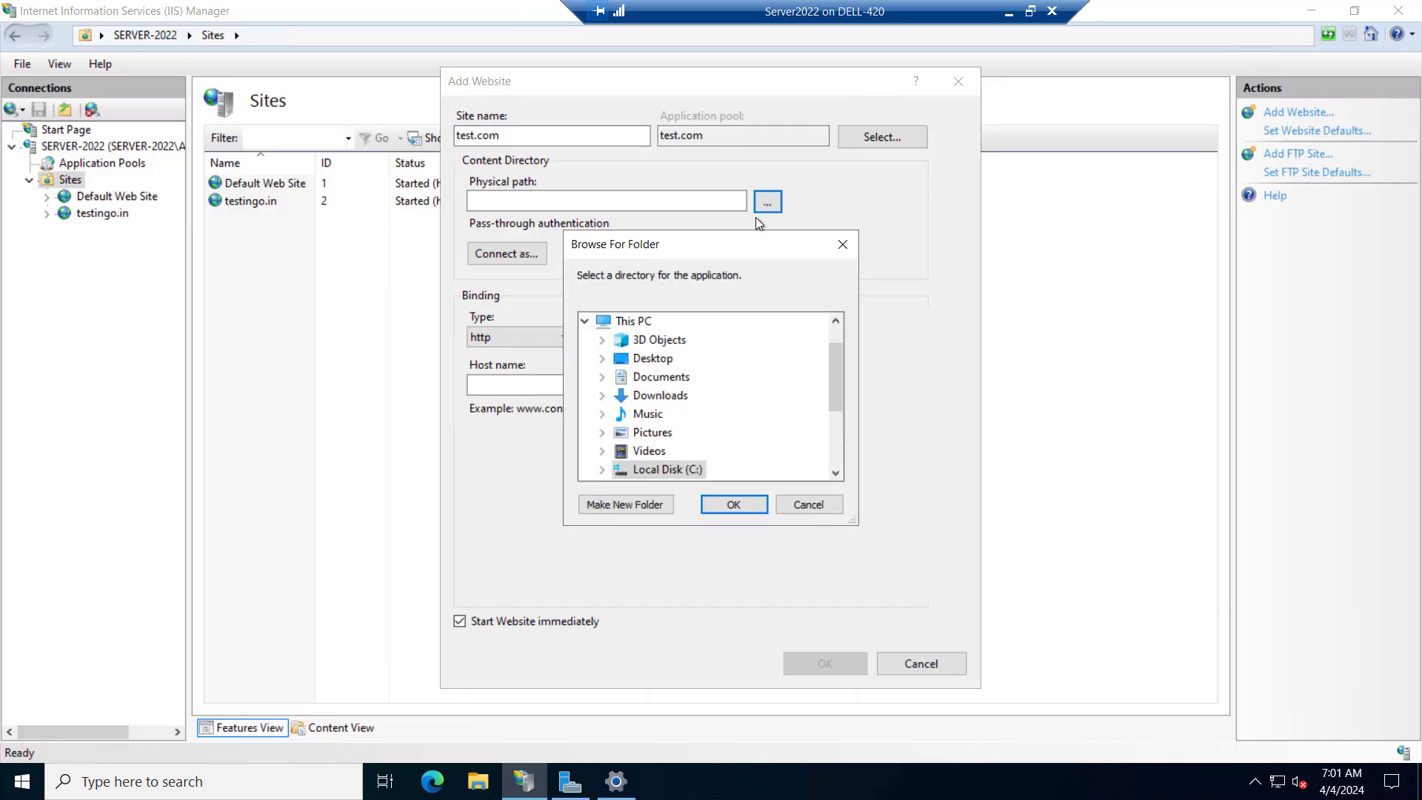
pyautogui.doubleClick(666, 469)
pyautogui.click(668, 340)
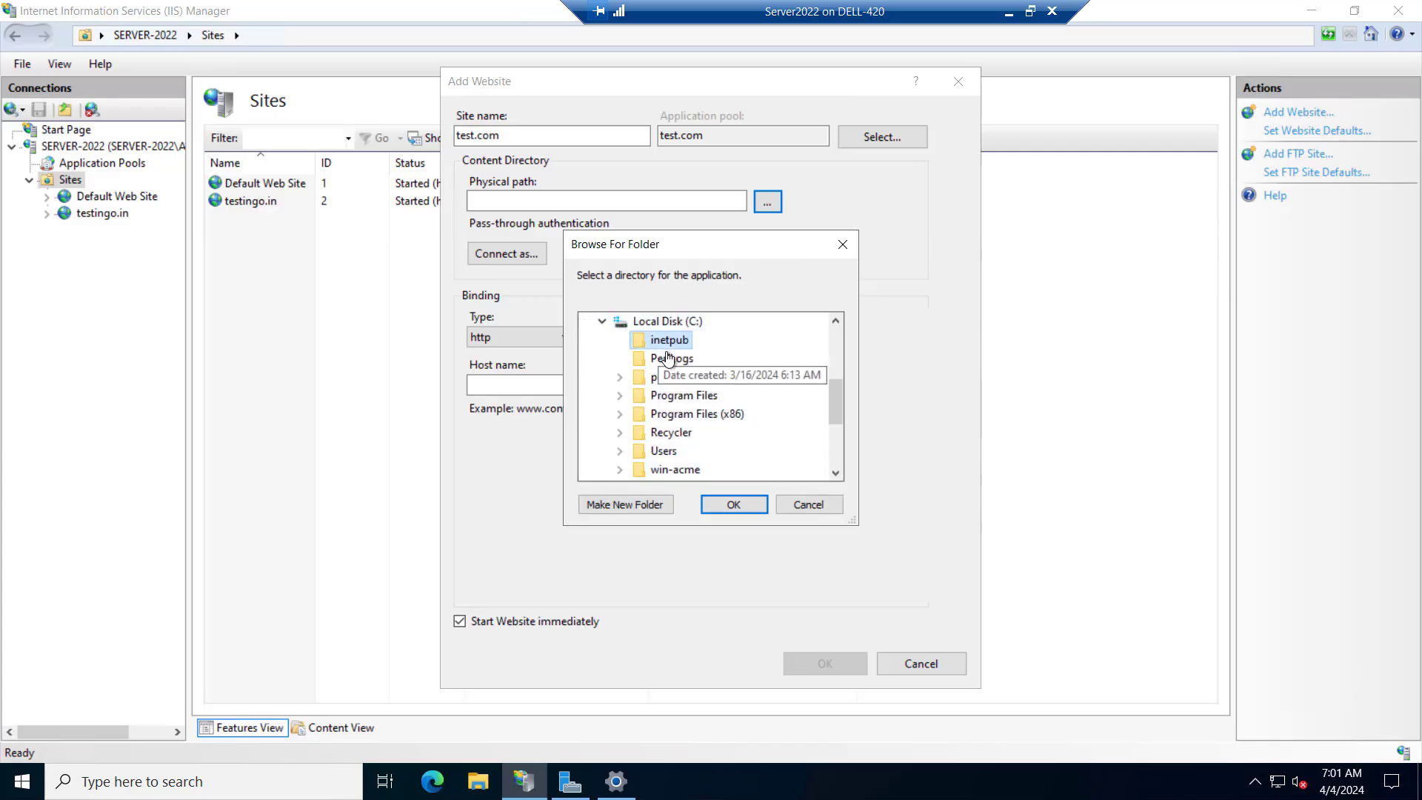
pyautogui.click(687, 452)
pyautogui.click(703, 452)
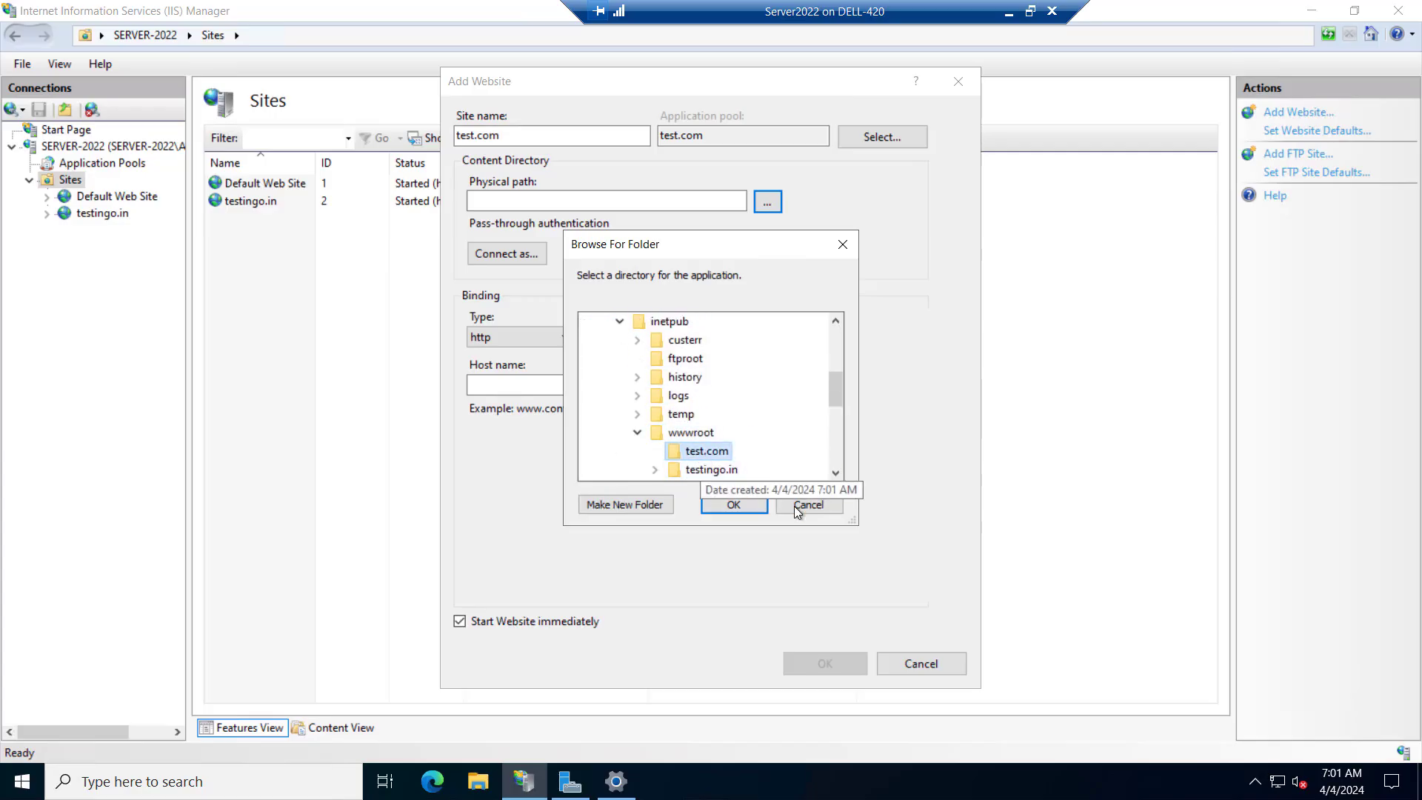
pyautogui.click(734, 504)
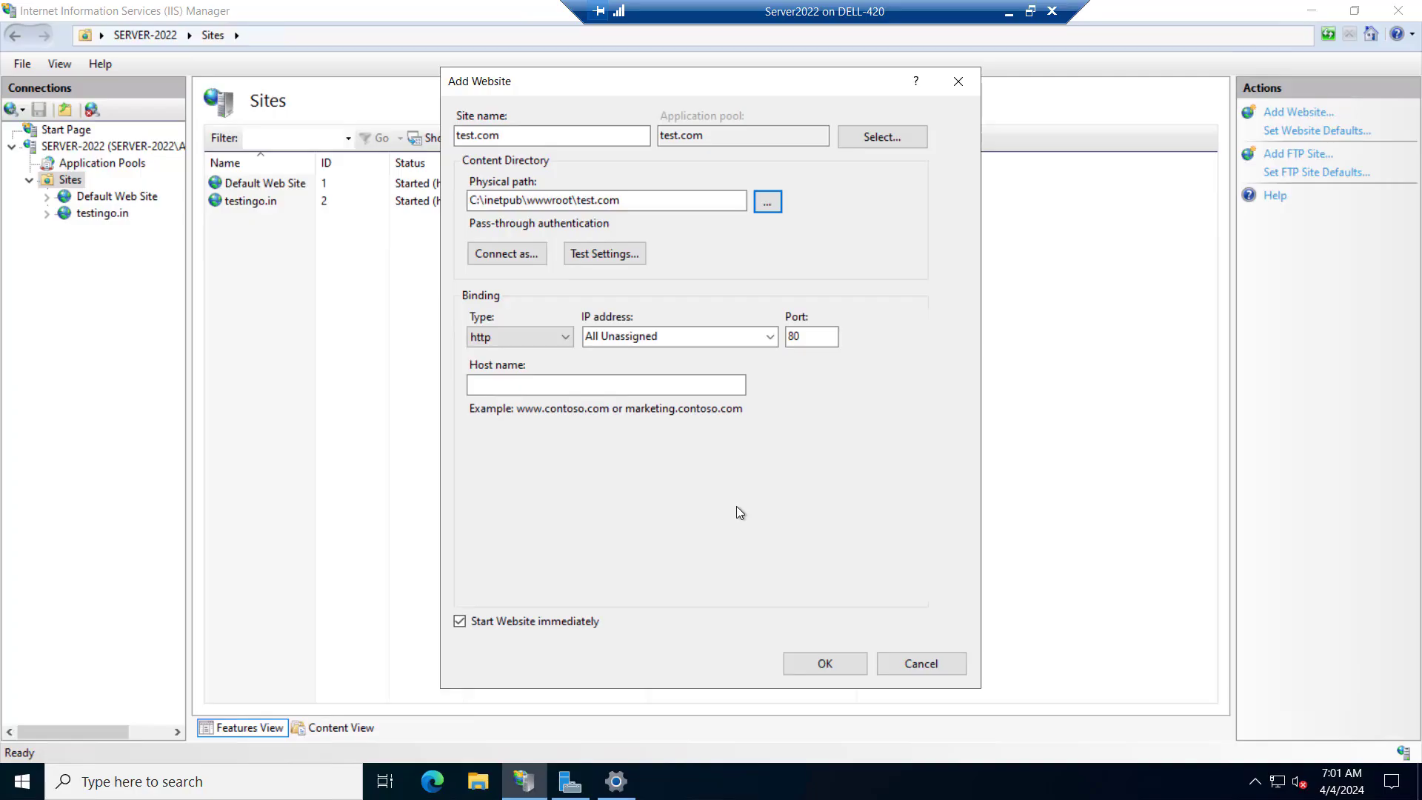
# Bind the new website to IP address 192.168.12.100 with http on port 80 and create it
pyautogui.click(770, 336)
pyautogui.click(677, 383)
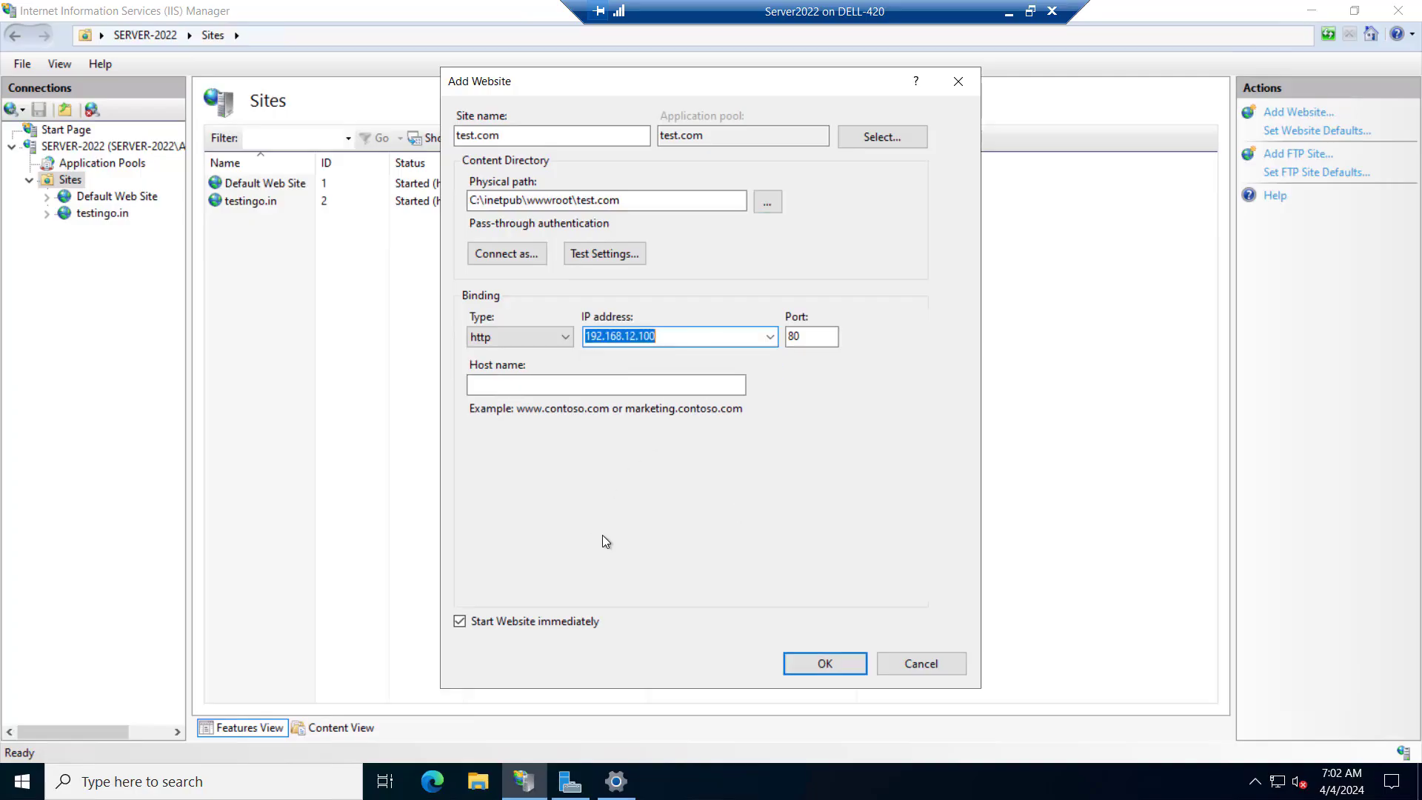
pyautogui.click(824, 663)
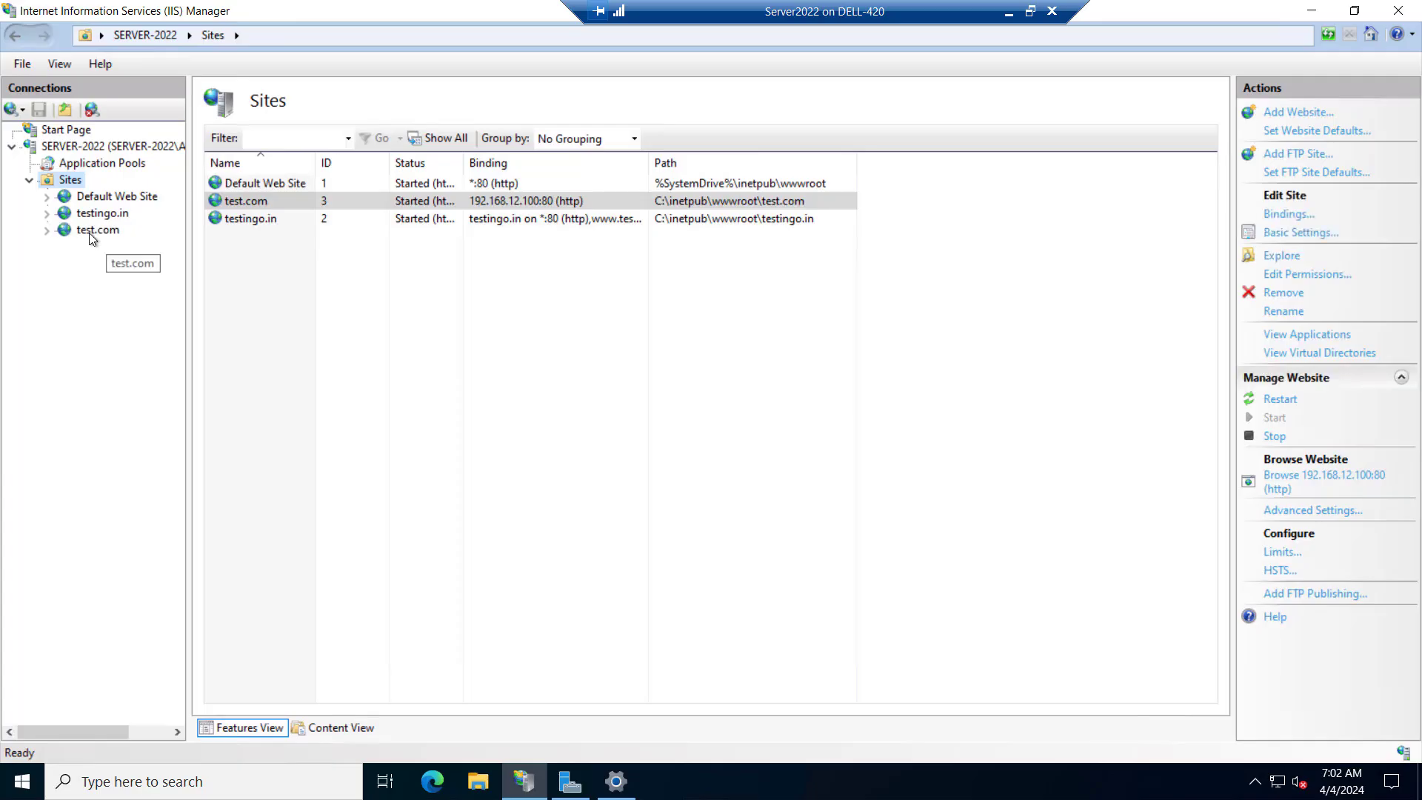
# Restart the test.com website and browse it at 192.168.12.100:80 to check its PHP page
pyautogui.click(89, 233)
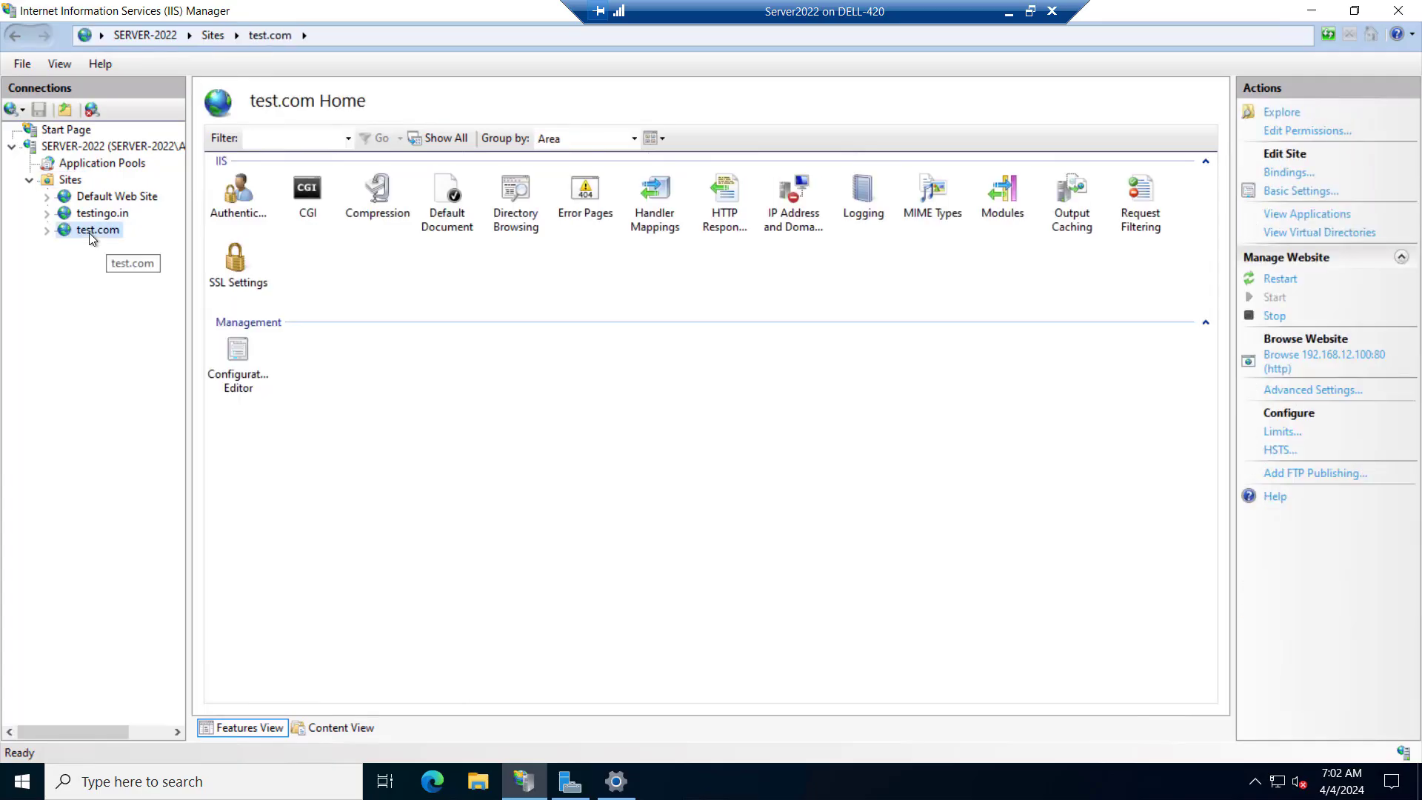
pyautogui.click(1280, 279)
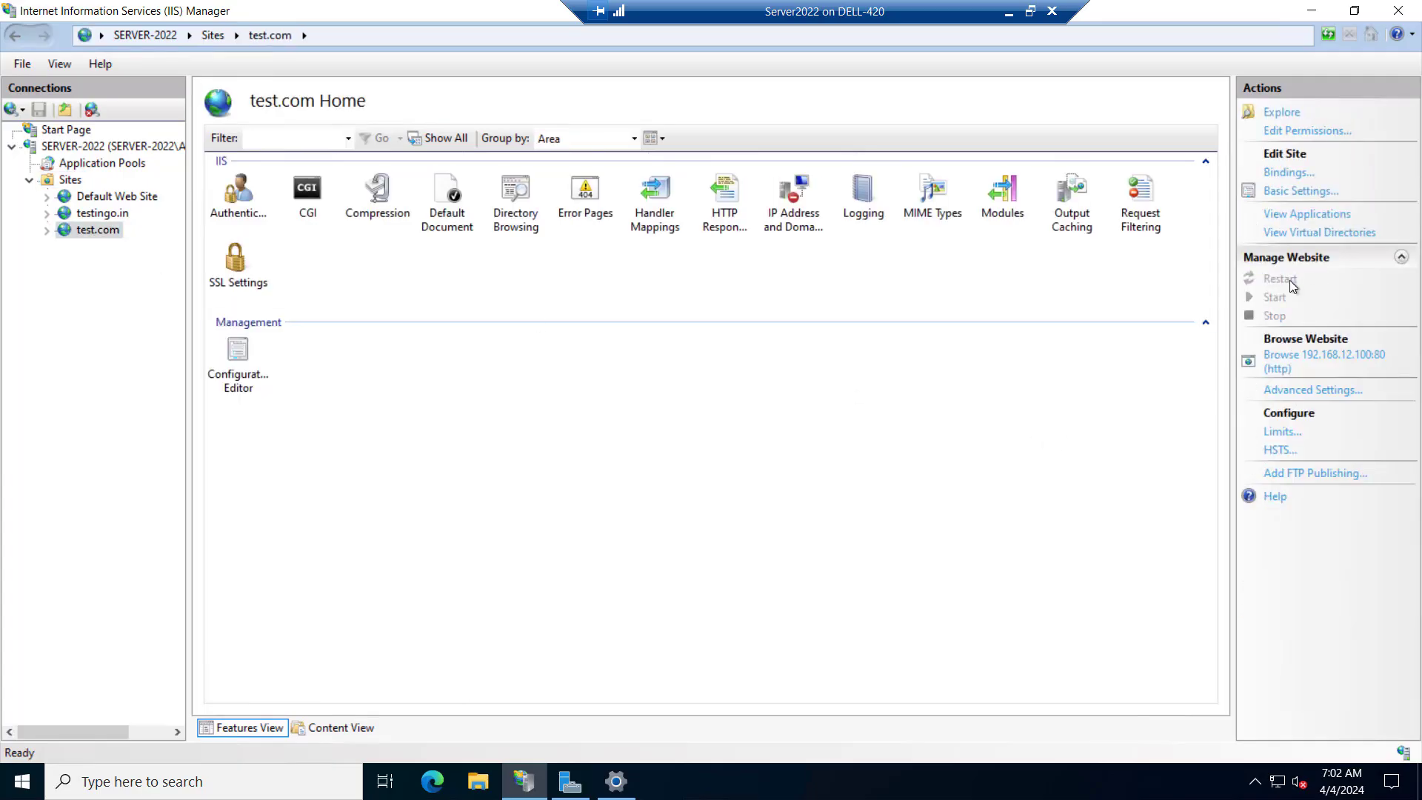
pyautogui.click(1307, 363)
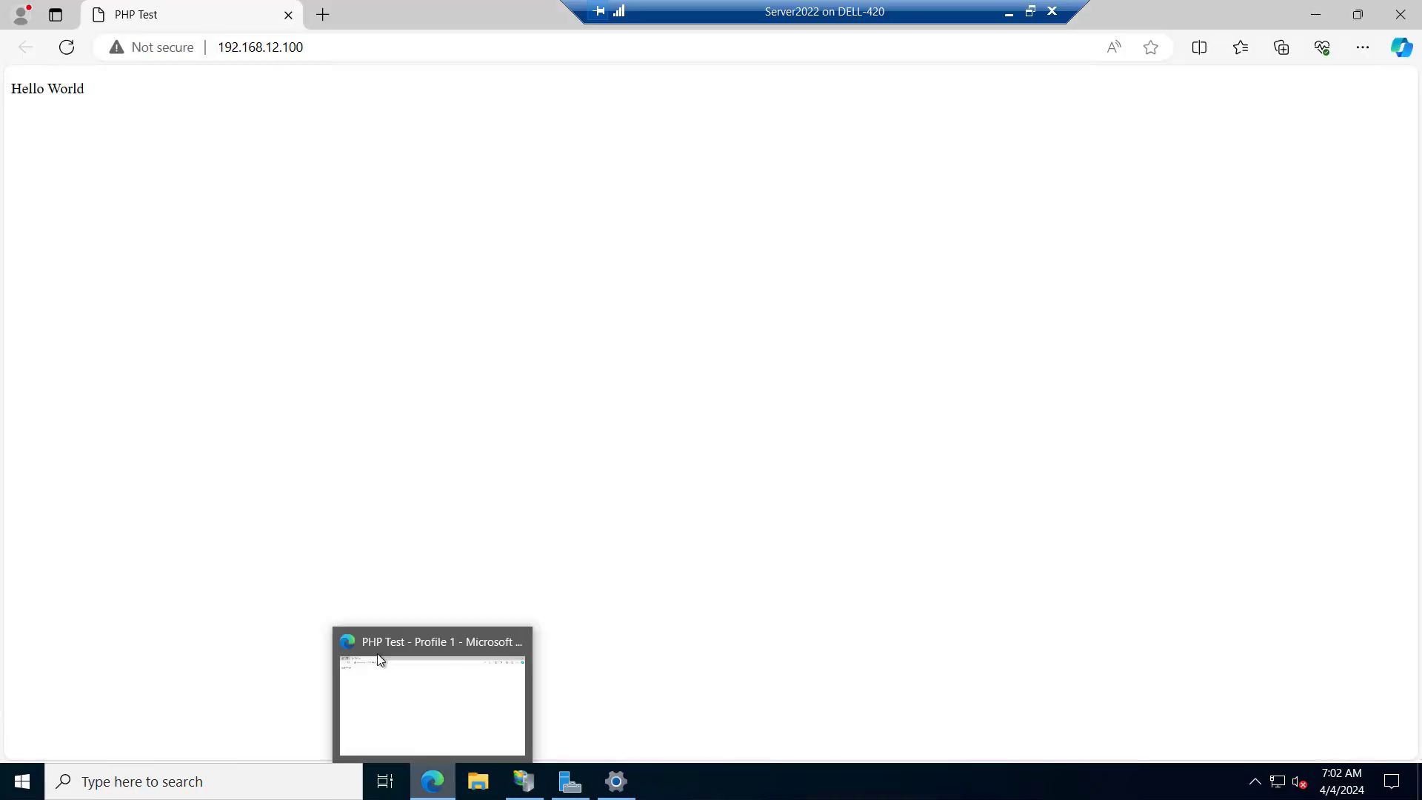
pyautogui.moveTo(86, 89); pyautogui.dragTo(4, 89)
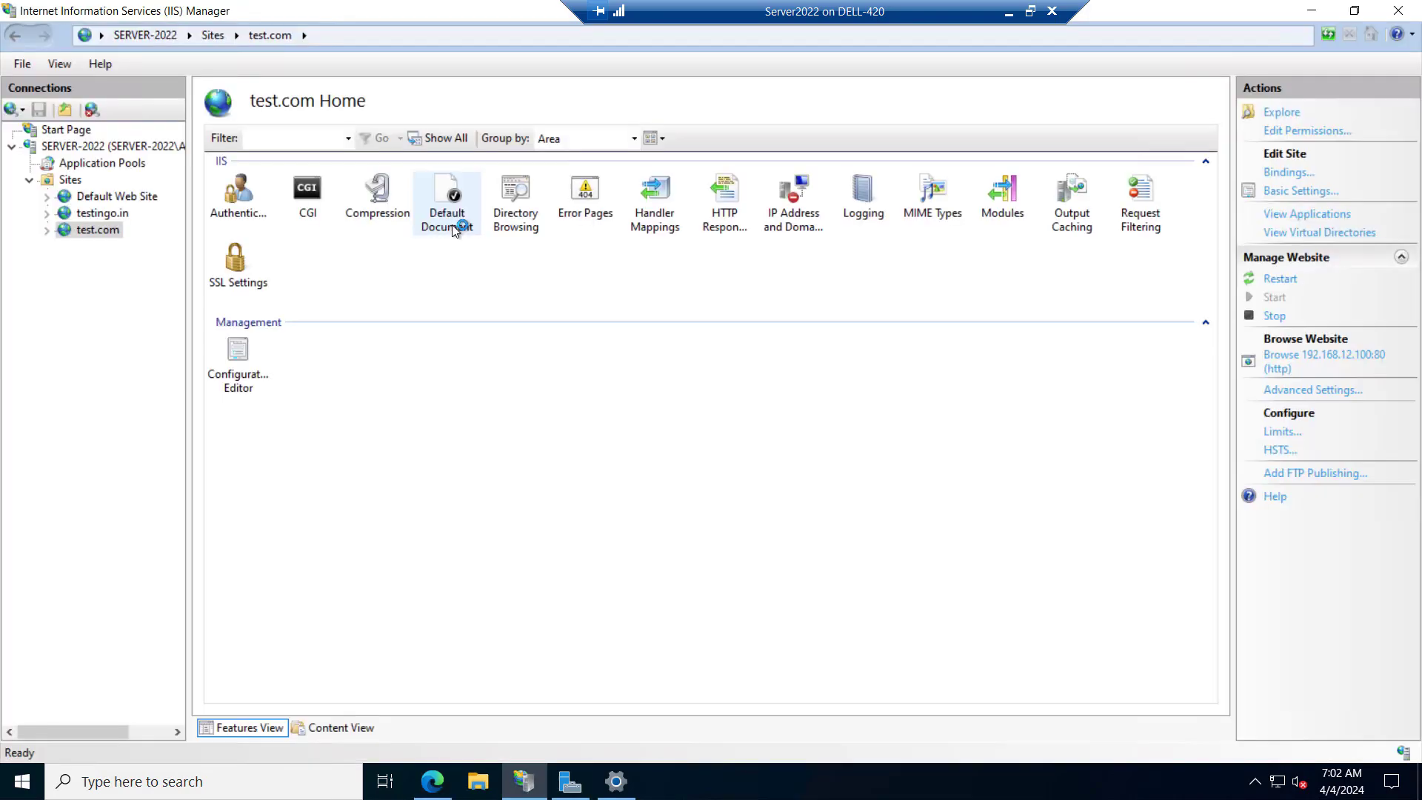
# Check the index.php entry in test.com's Default Document list, view the site's page in Edge again and close the browser
pyautogui.doubleClick(454, 217)
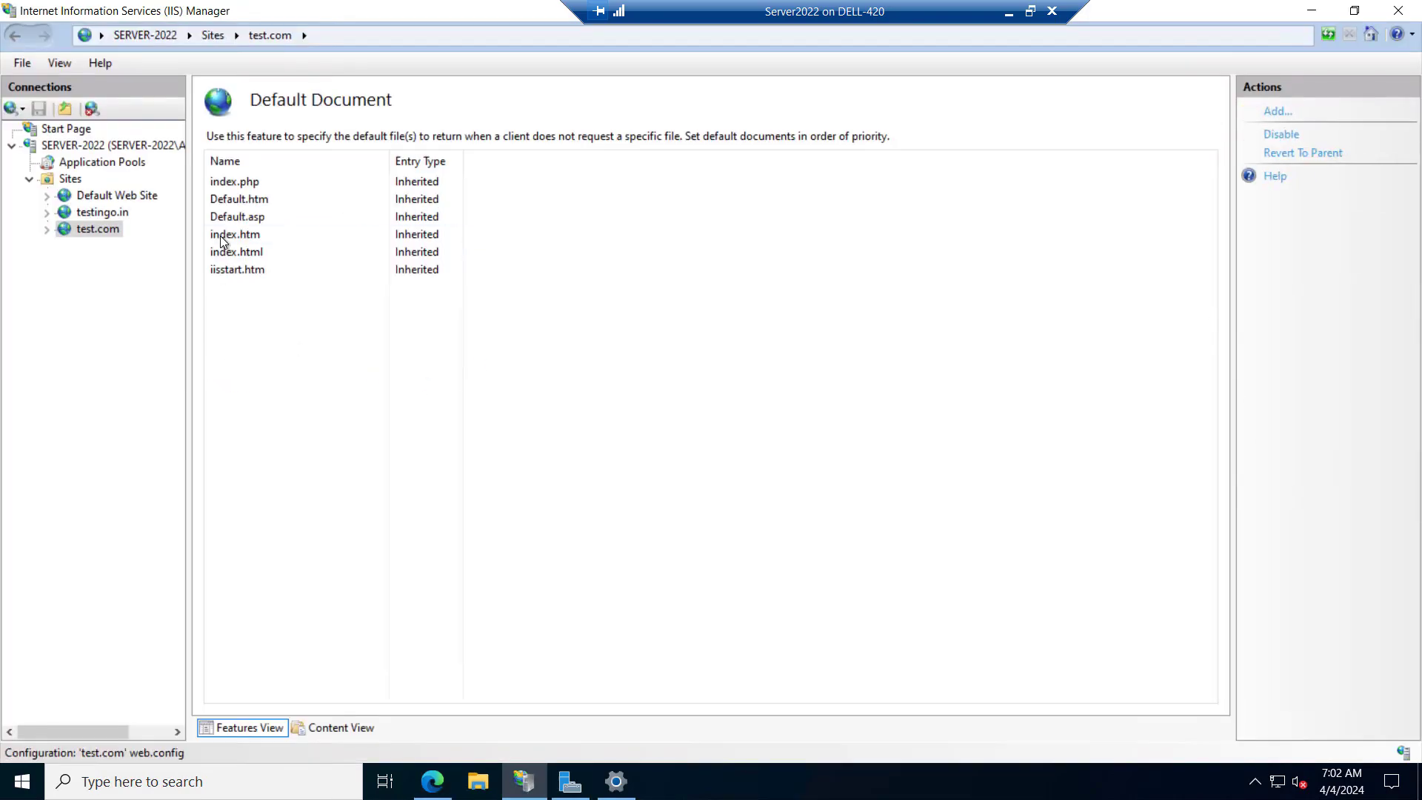
pyautogui.click(261, 182)
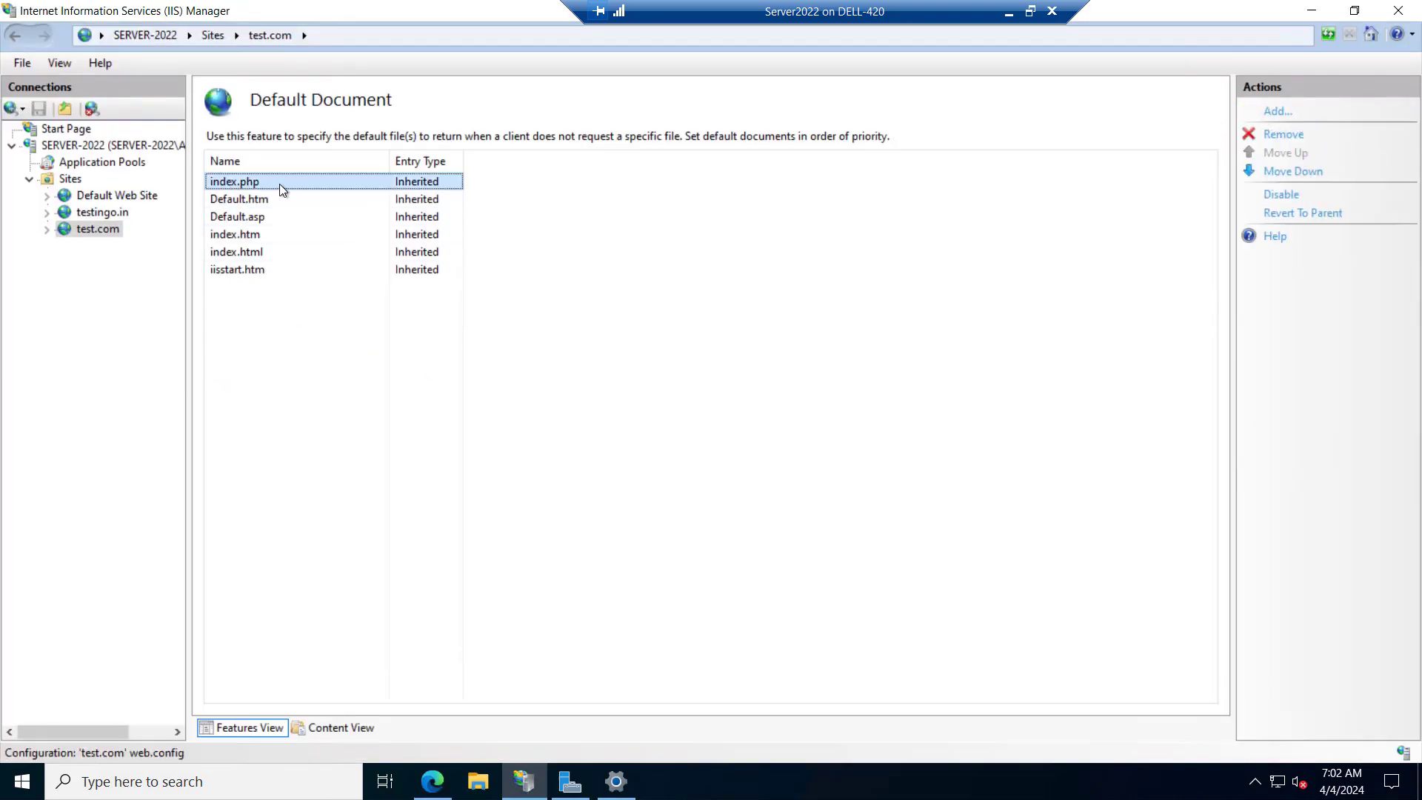
pyautogui.click(434, 793)
pyautogui.click(443, 331)
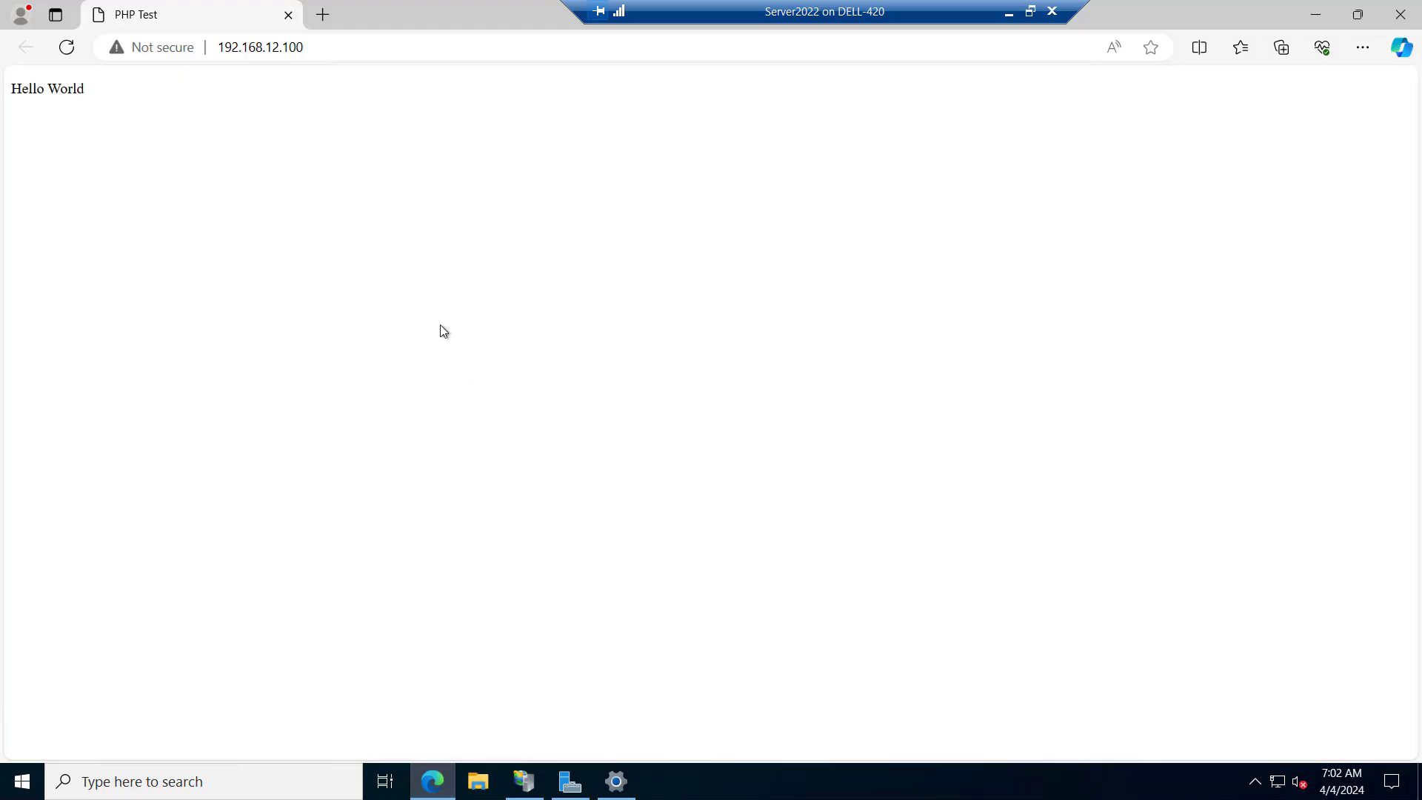
pyautogui.click(1400, 14)
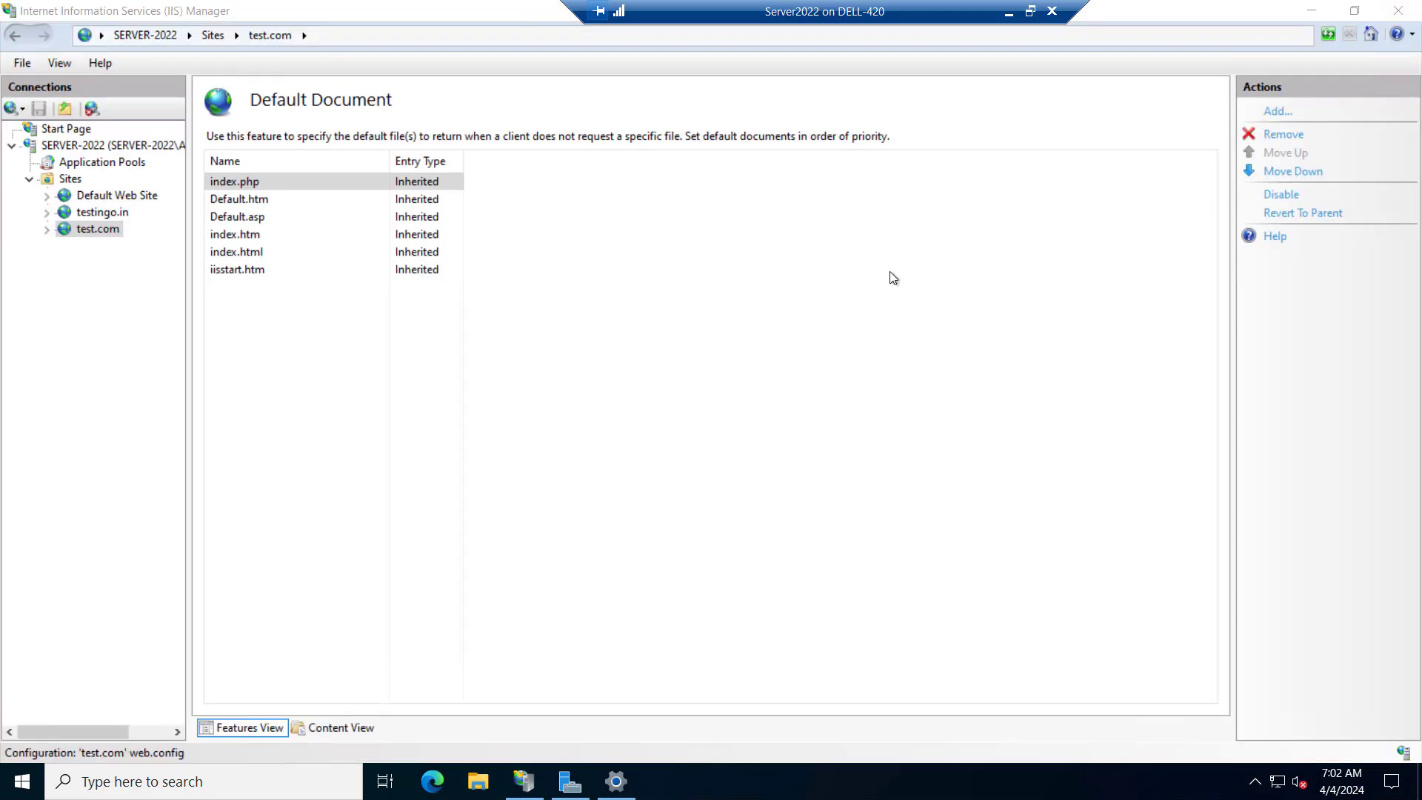